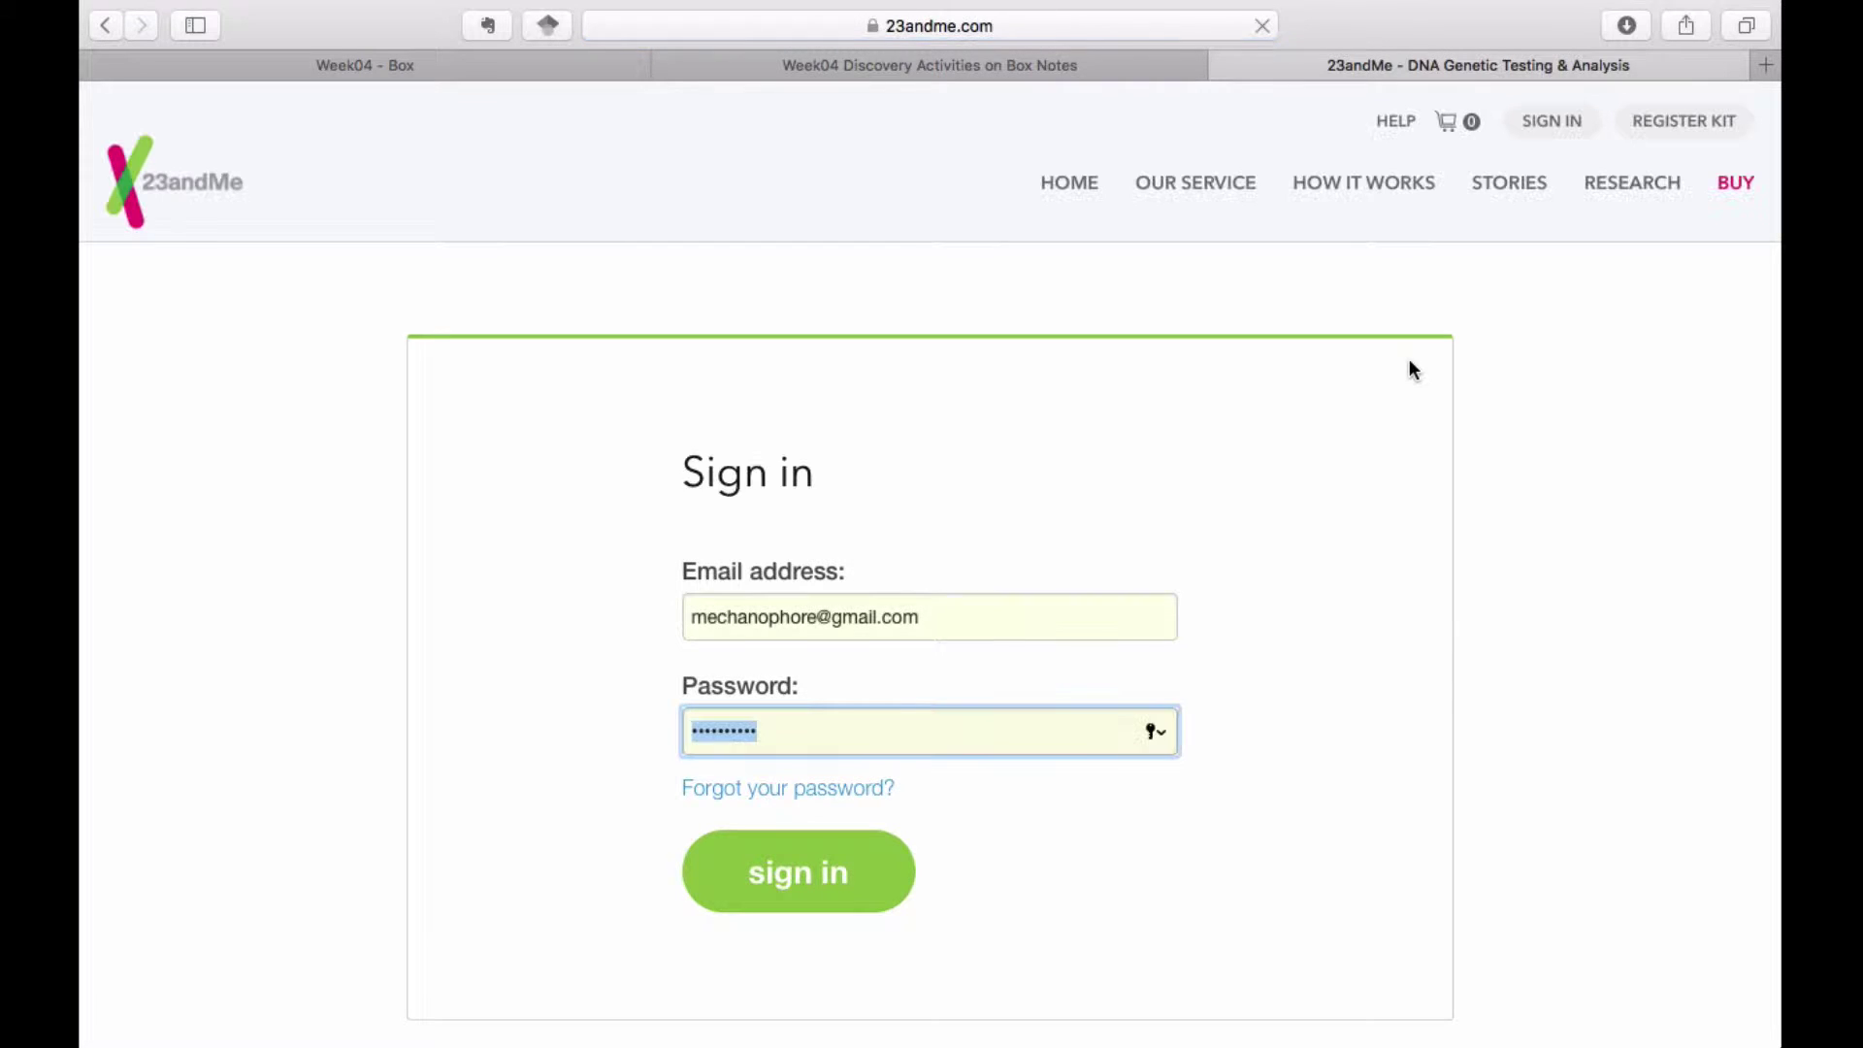
Sign in to 23andMe and open the account name dropdown at the top right
left_click(878, 878)
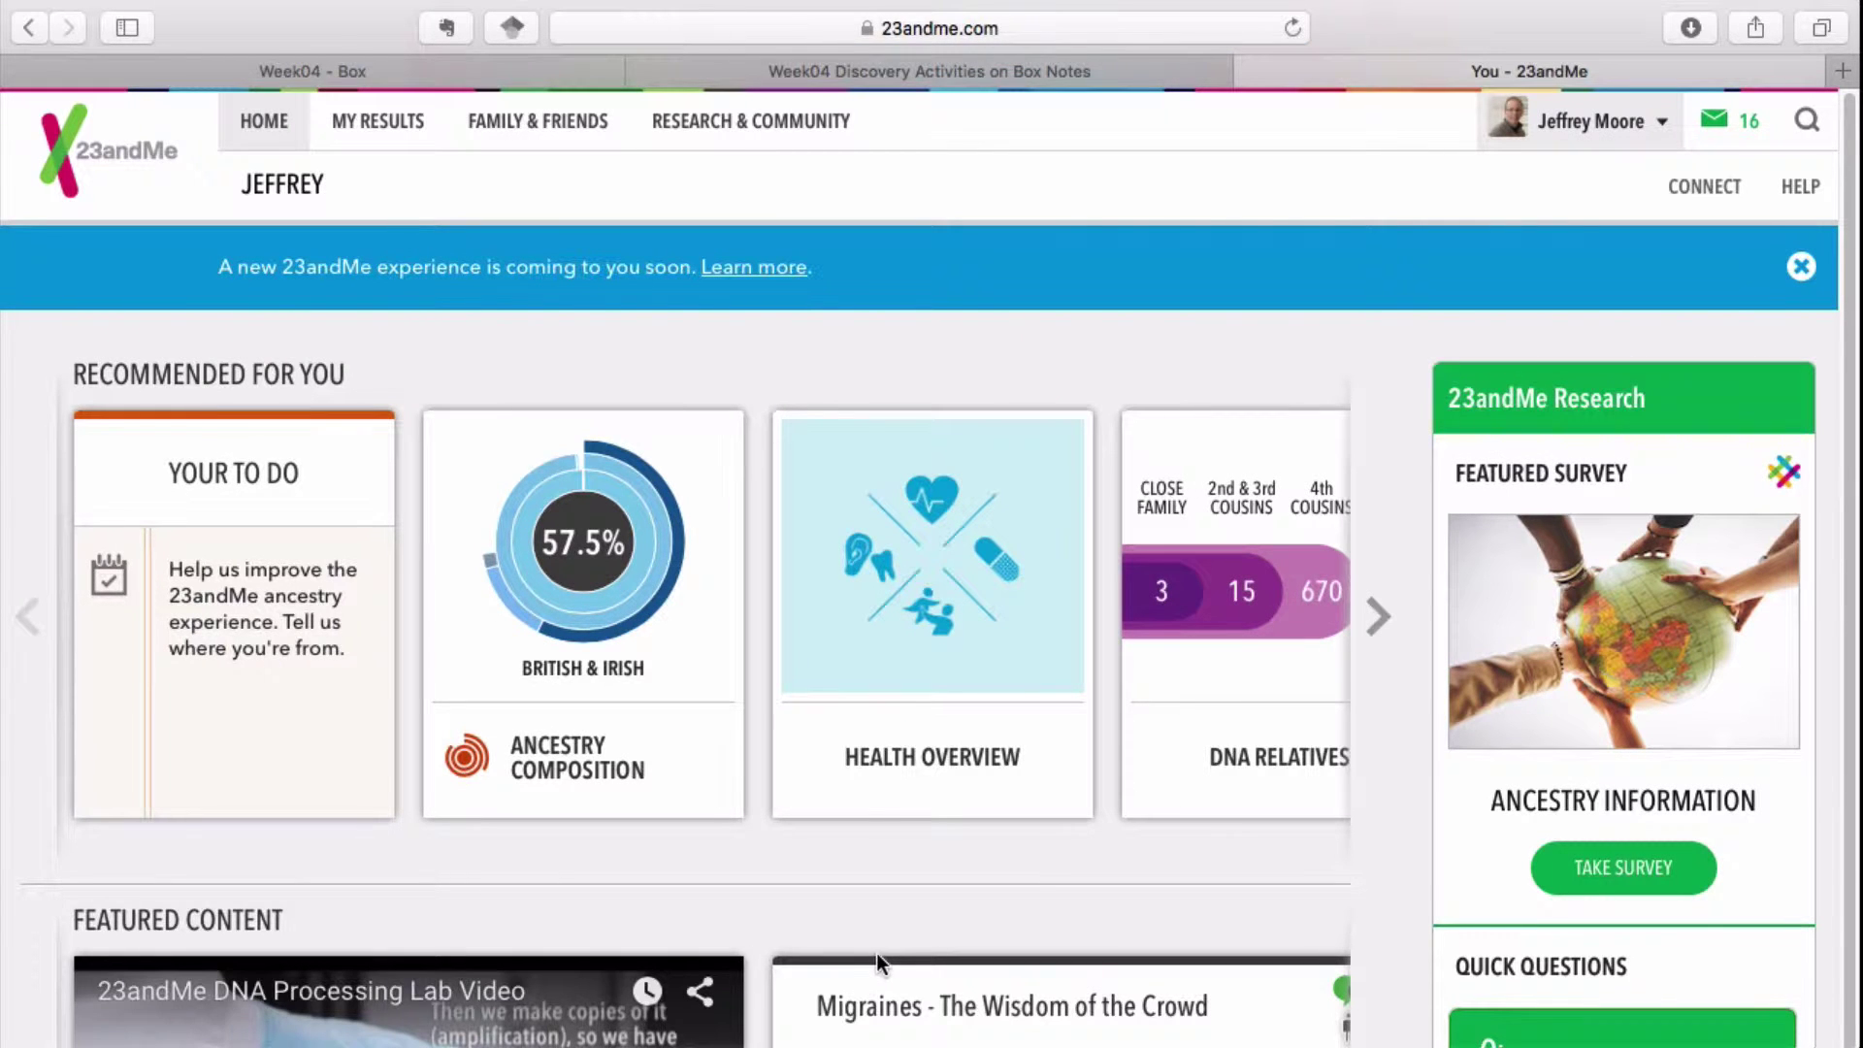
left_click(1637, 132)
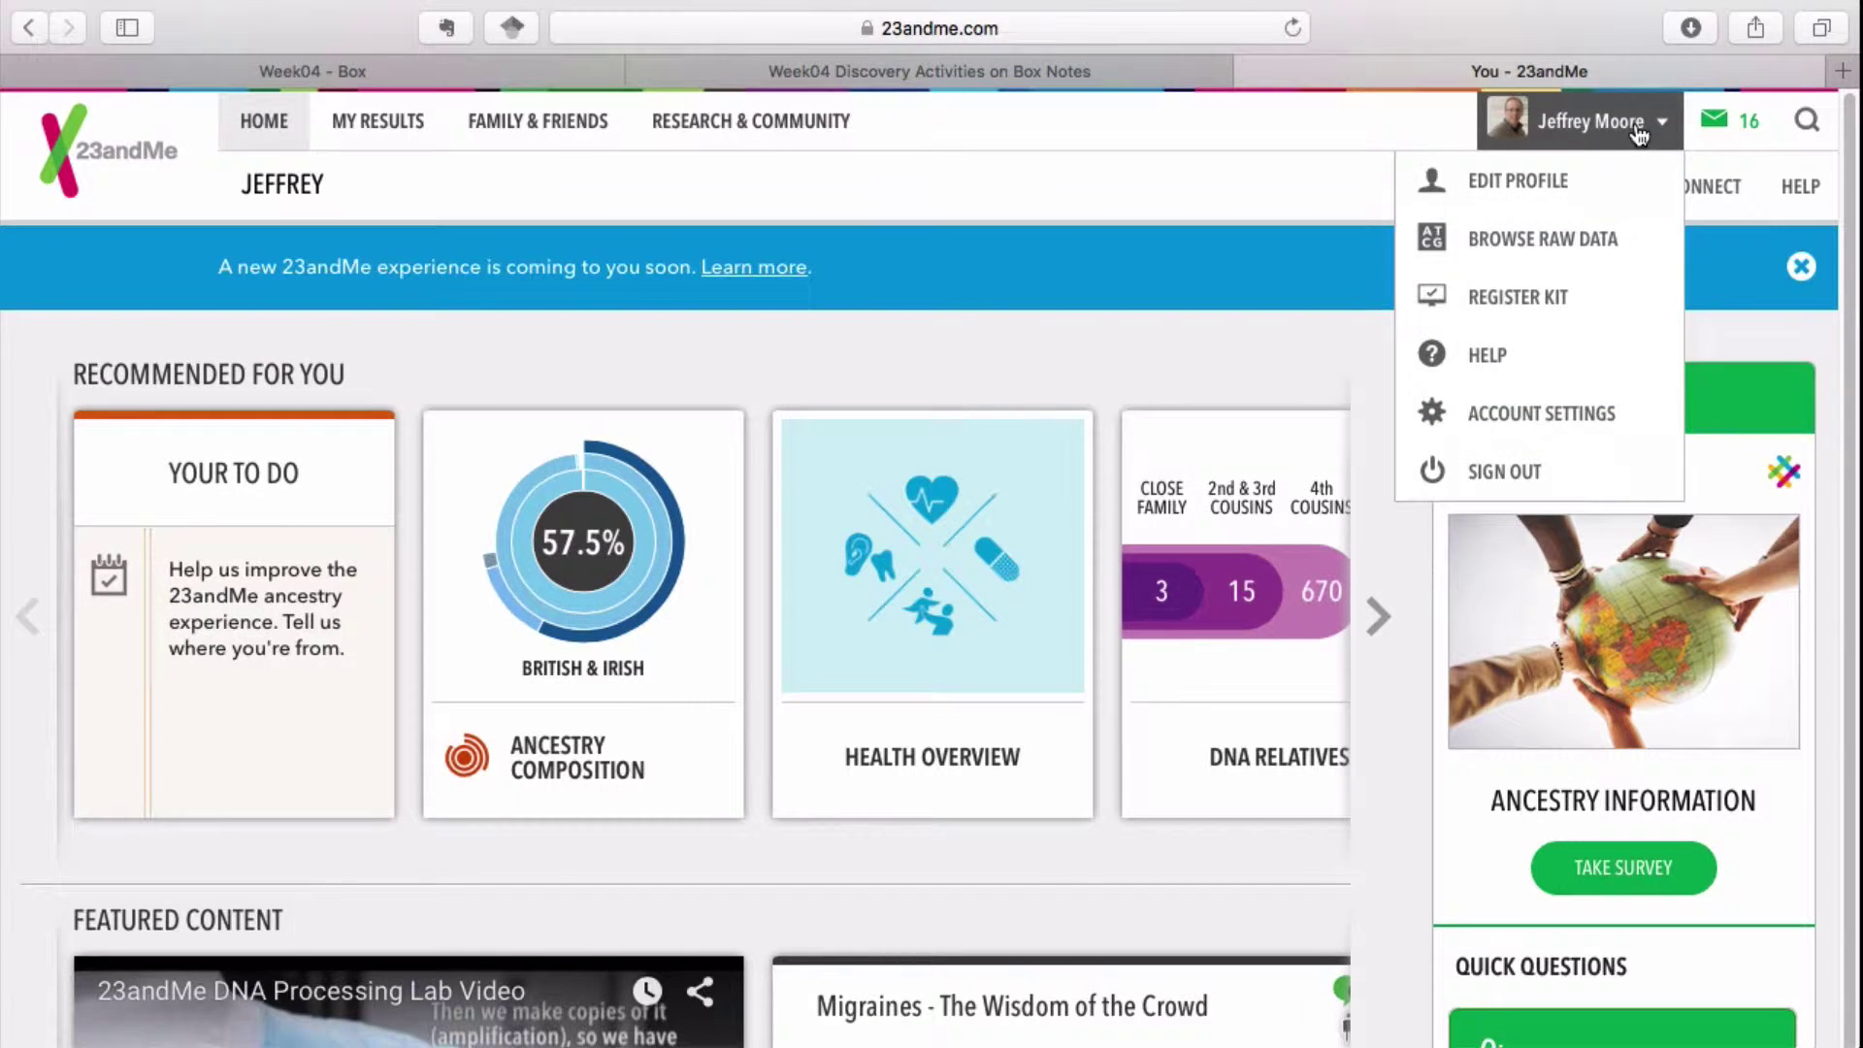
From Browse Raw Data, request the All DNA download, entering the password and secret answer
left_click(1591, 240)
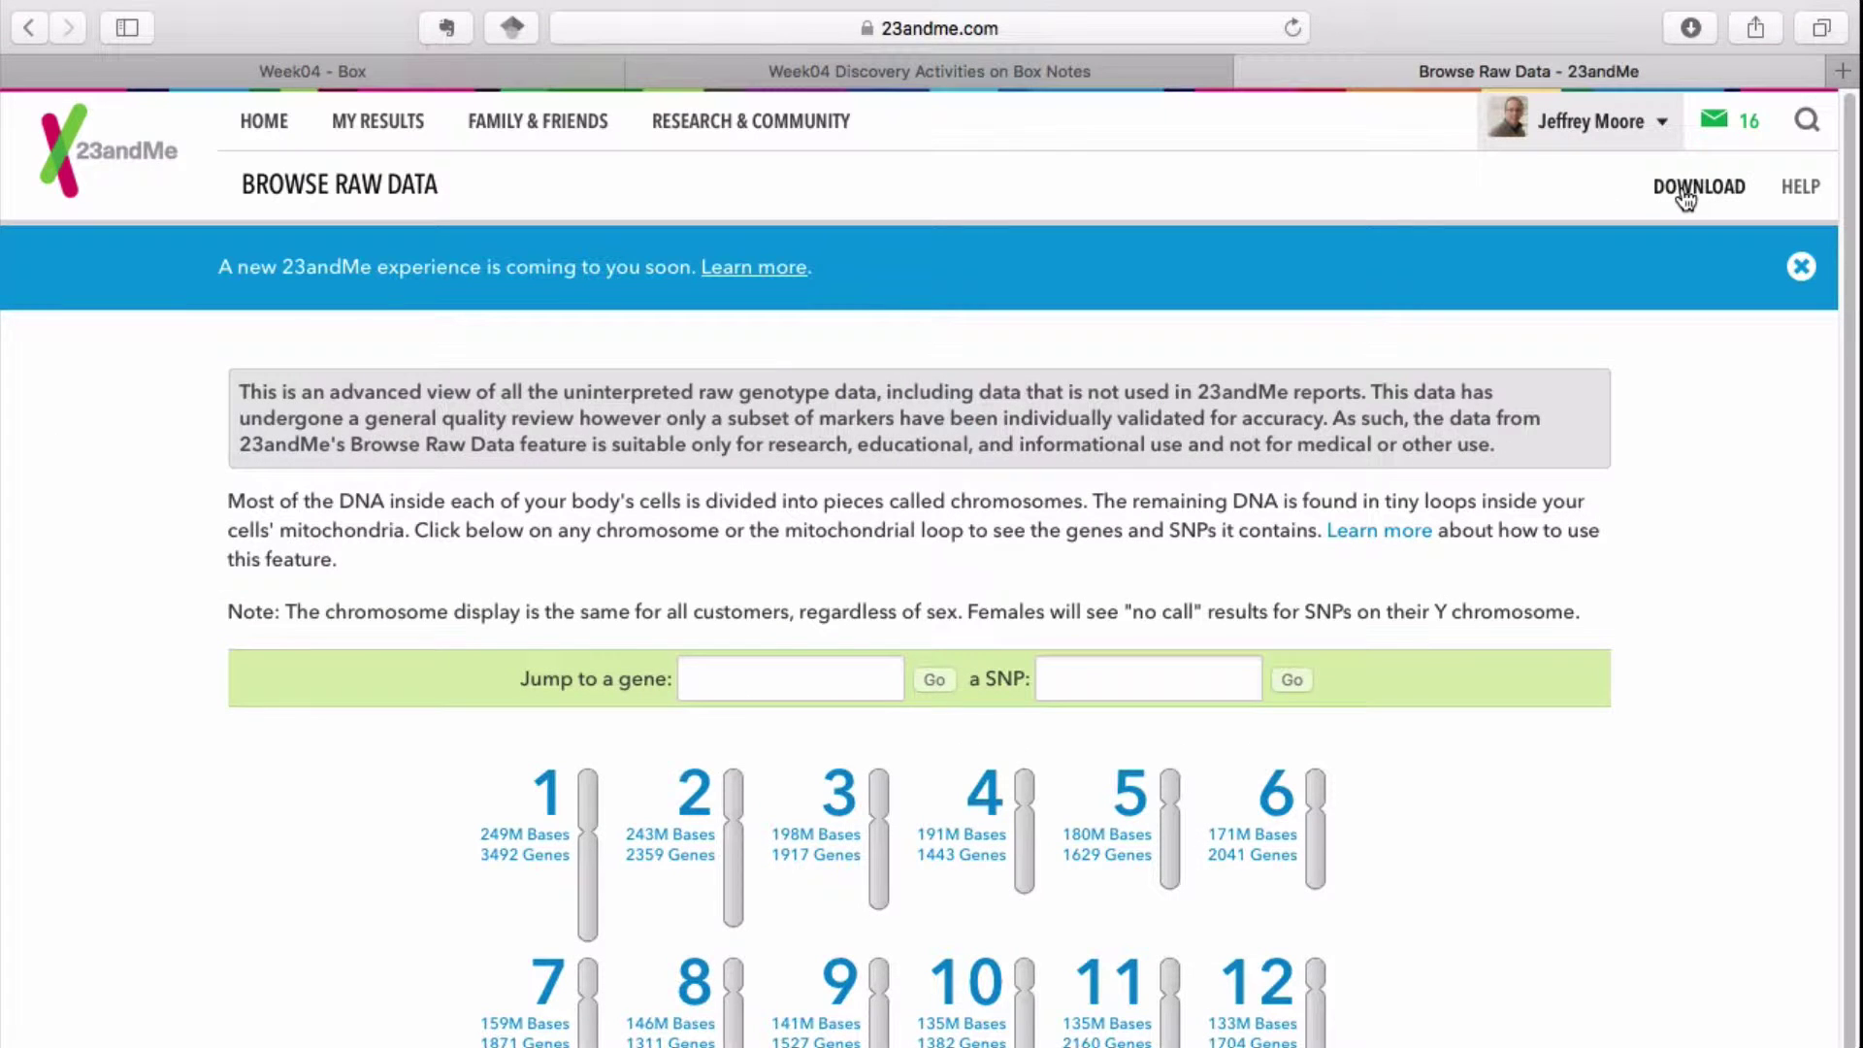
left_click(1686, 189)
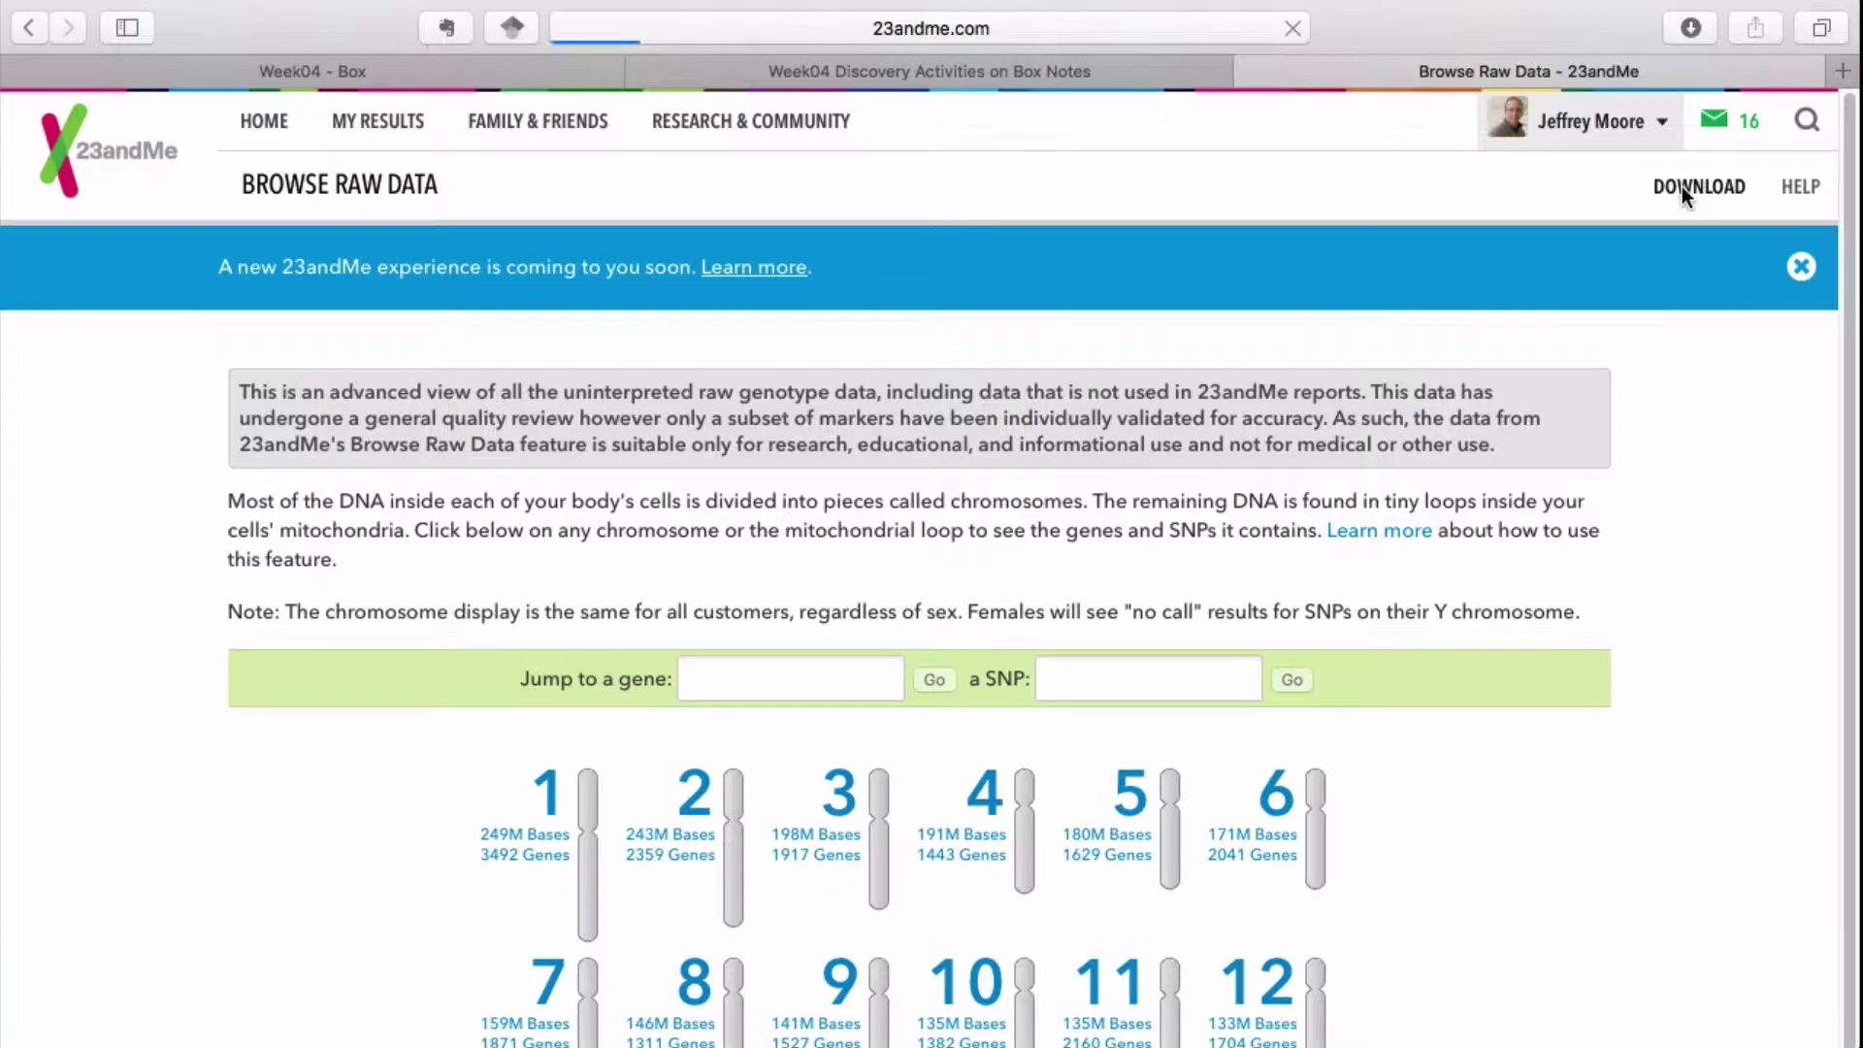
scroll(1527, 970, "down", 5)
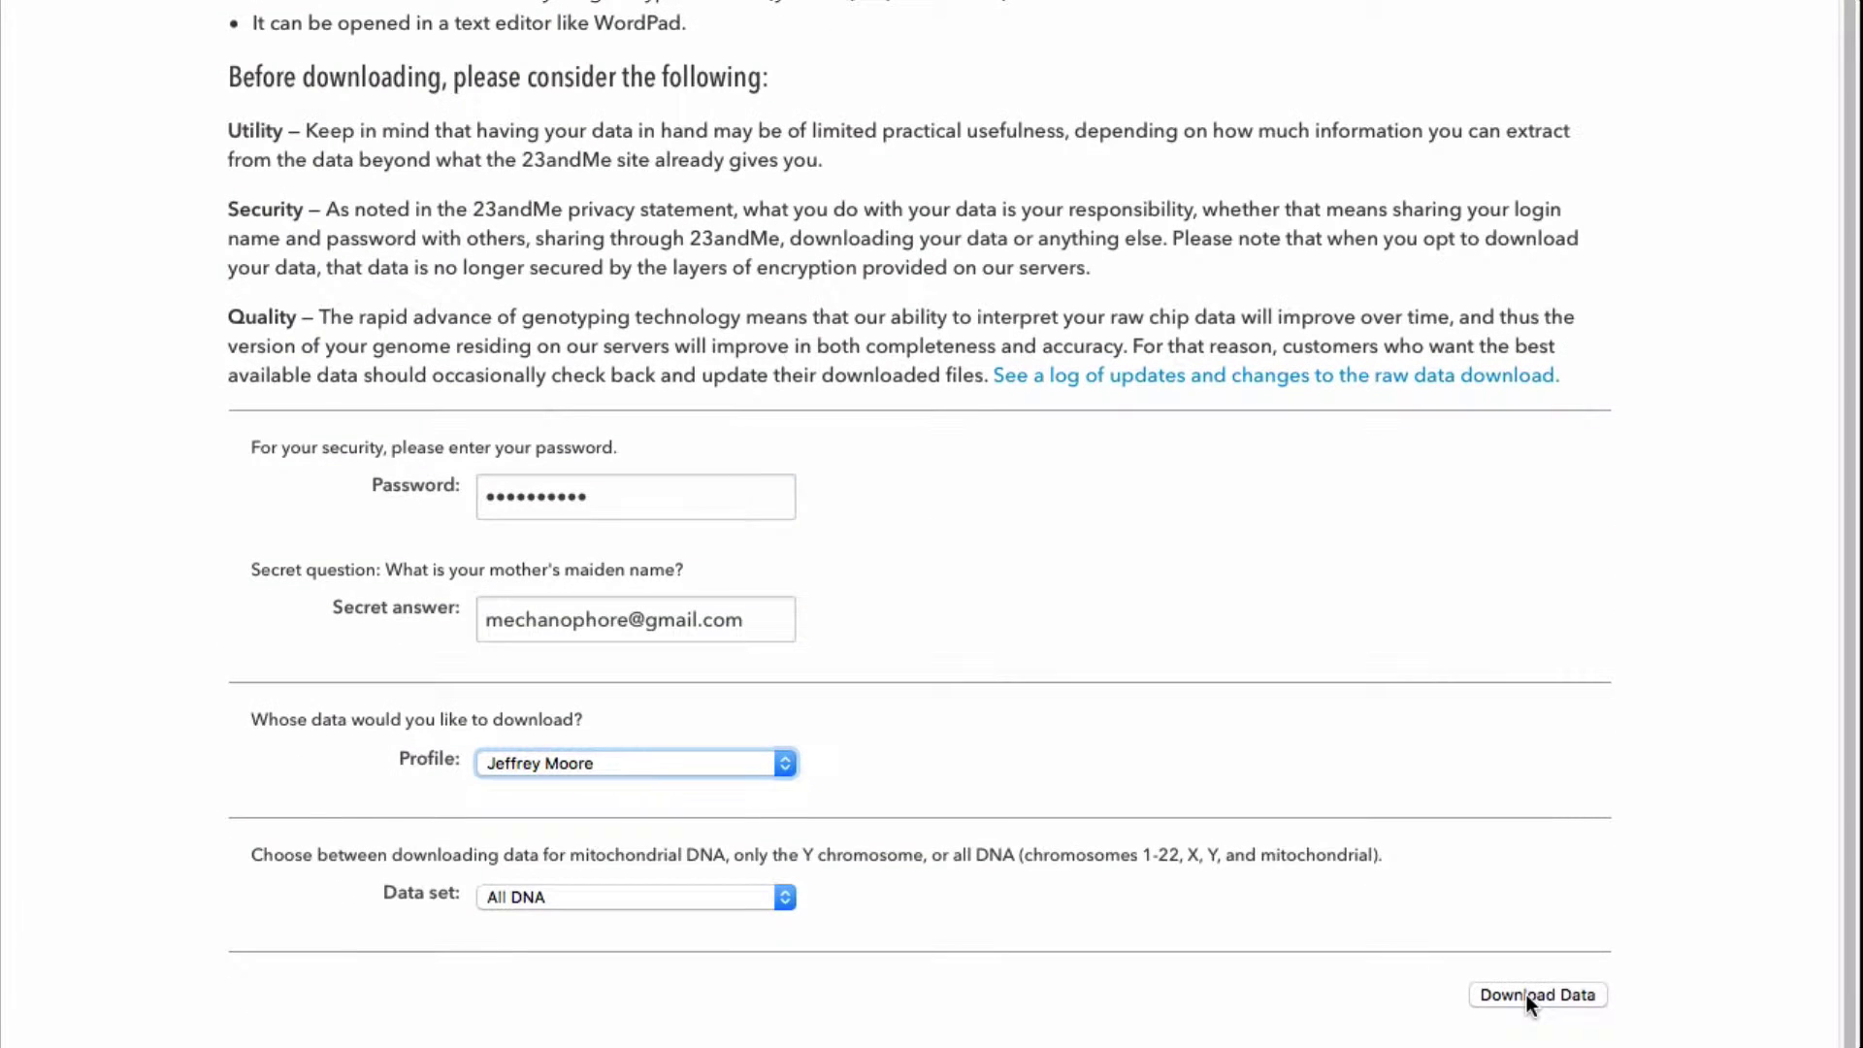
left_click(1526, 995)
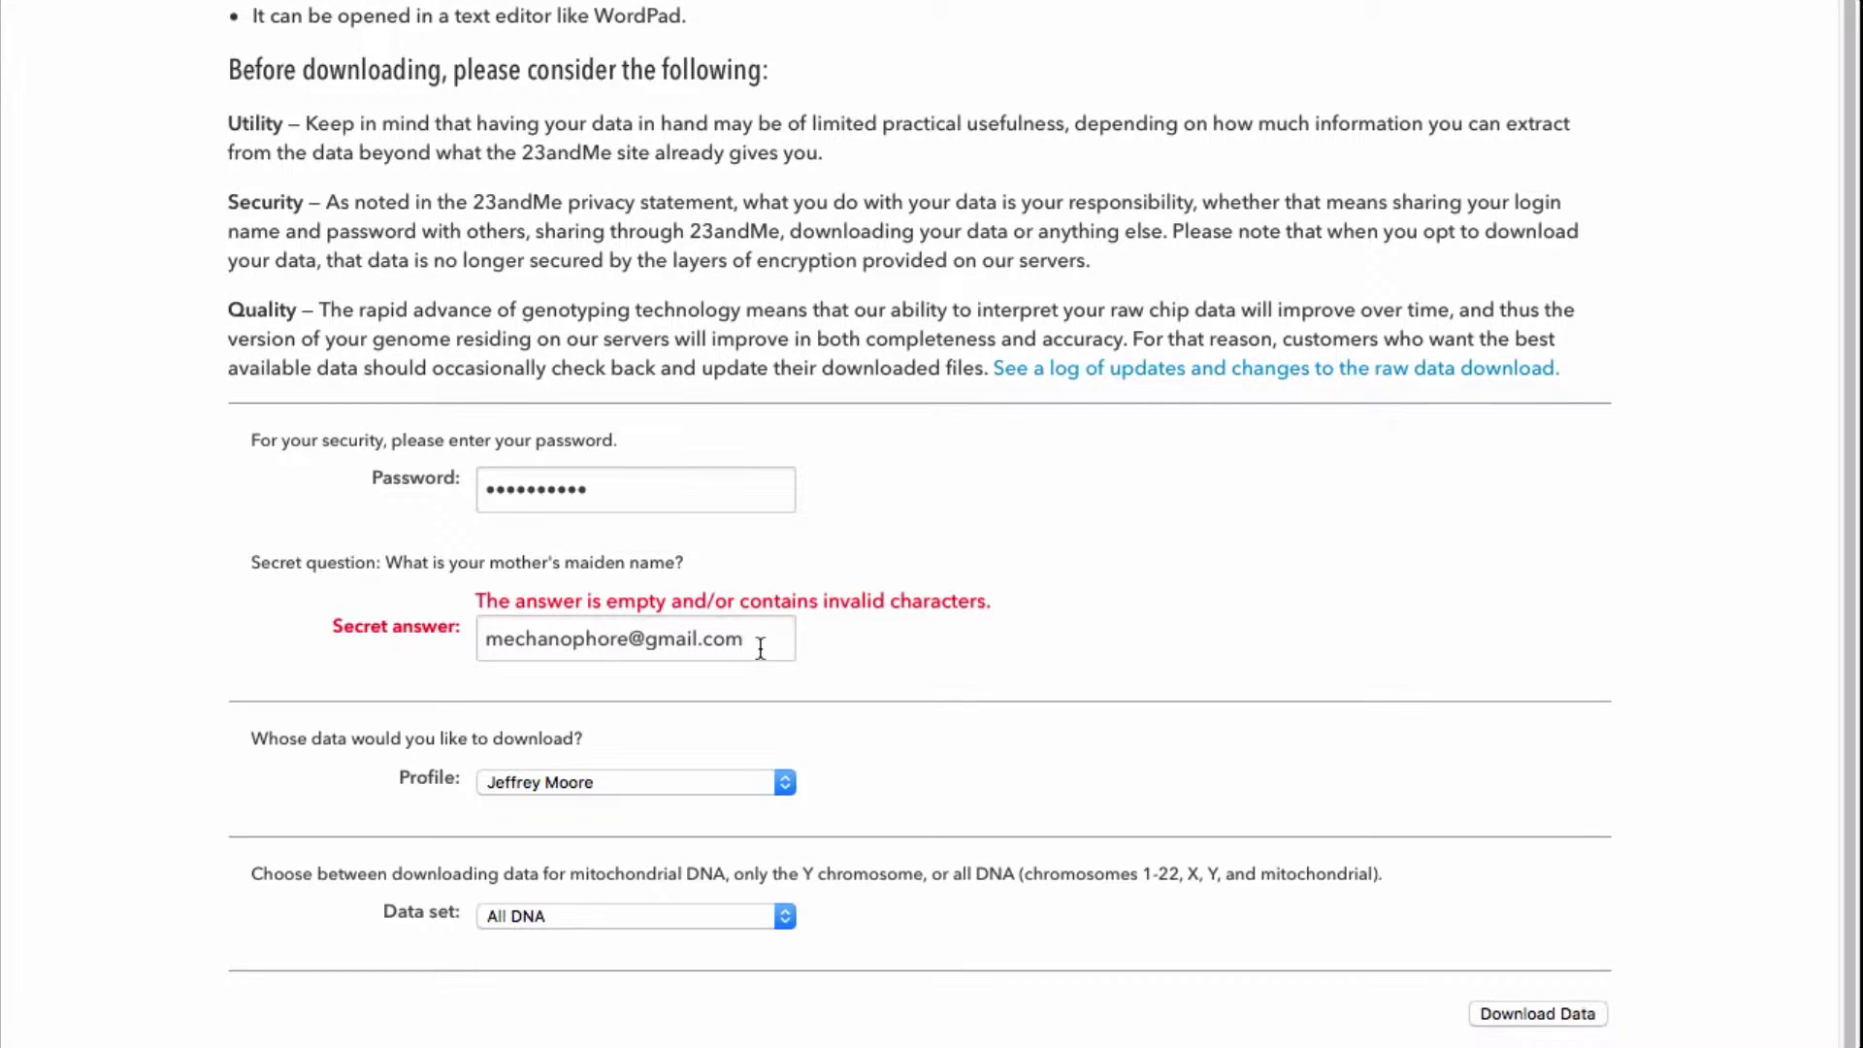
triple_click(766, 635)
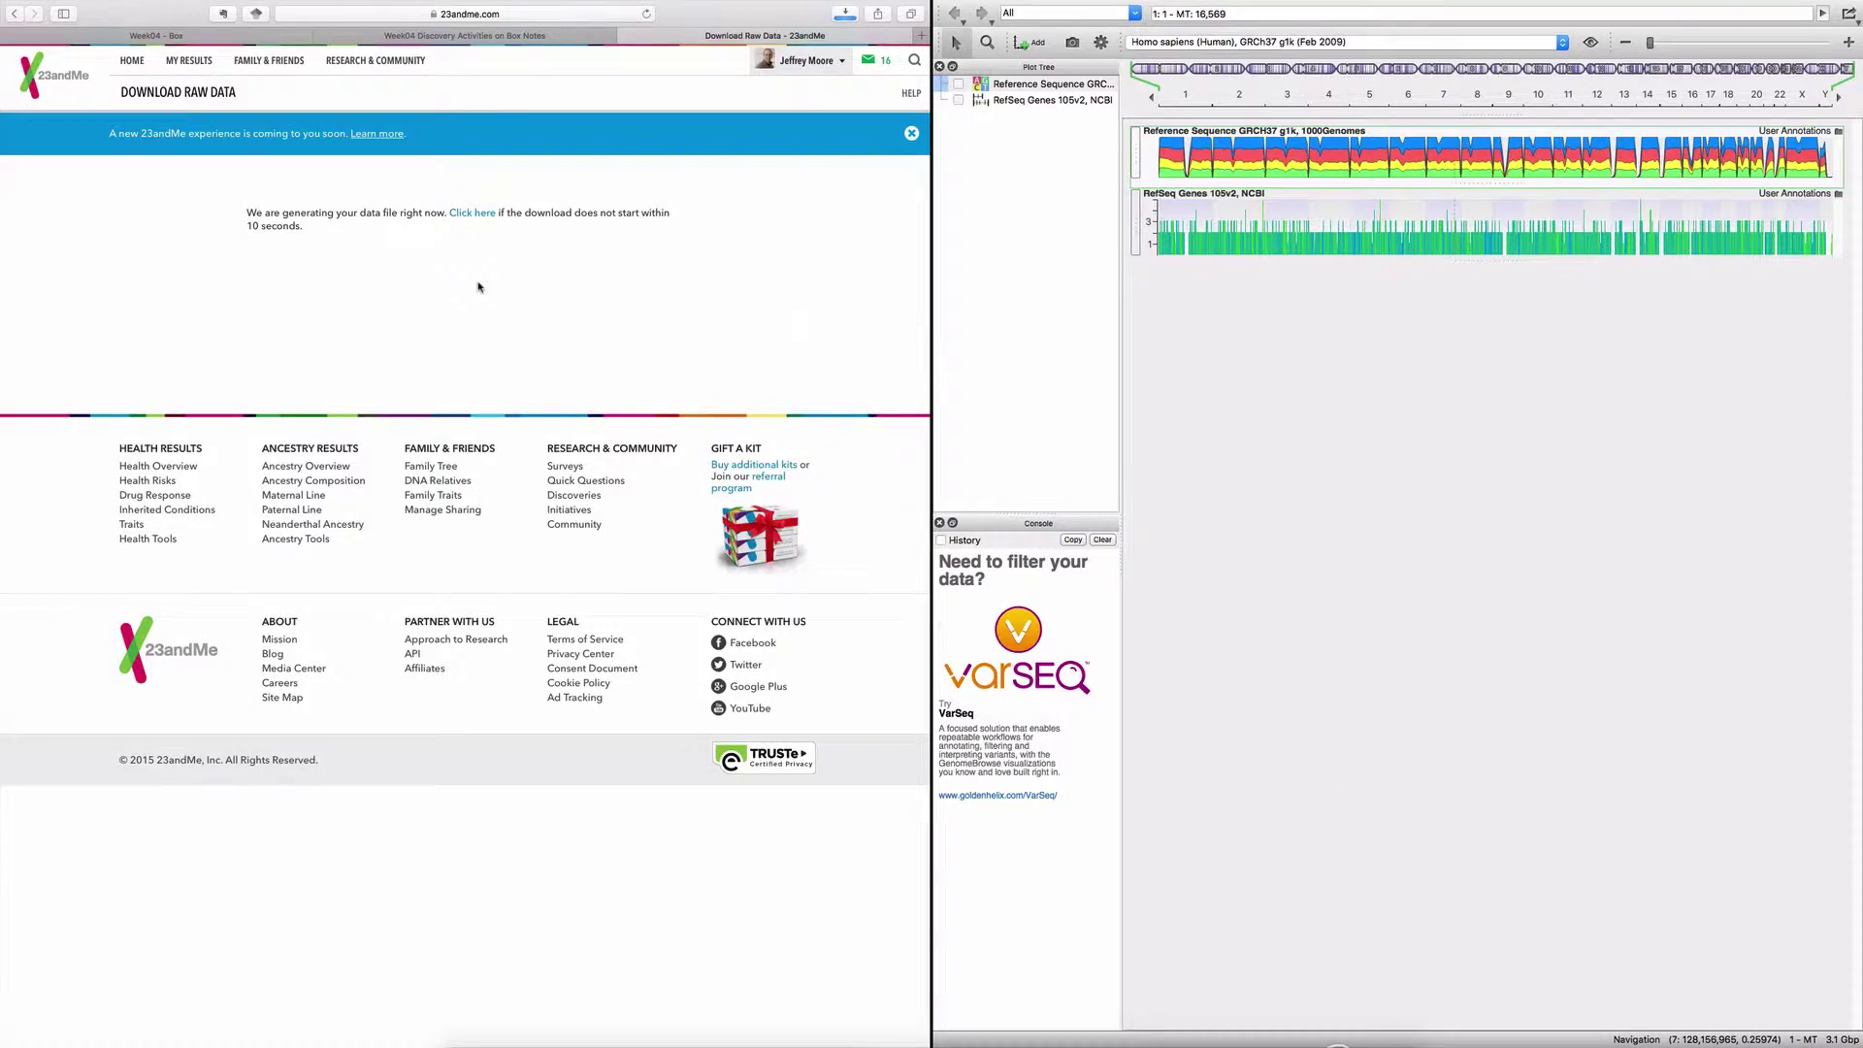
Highlight the 'reference human assembly build 37' line and scroll through the rsid rows
key("ctrl+Left")
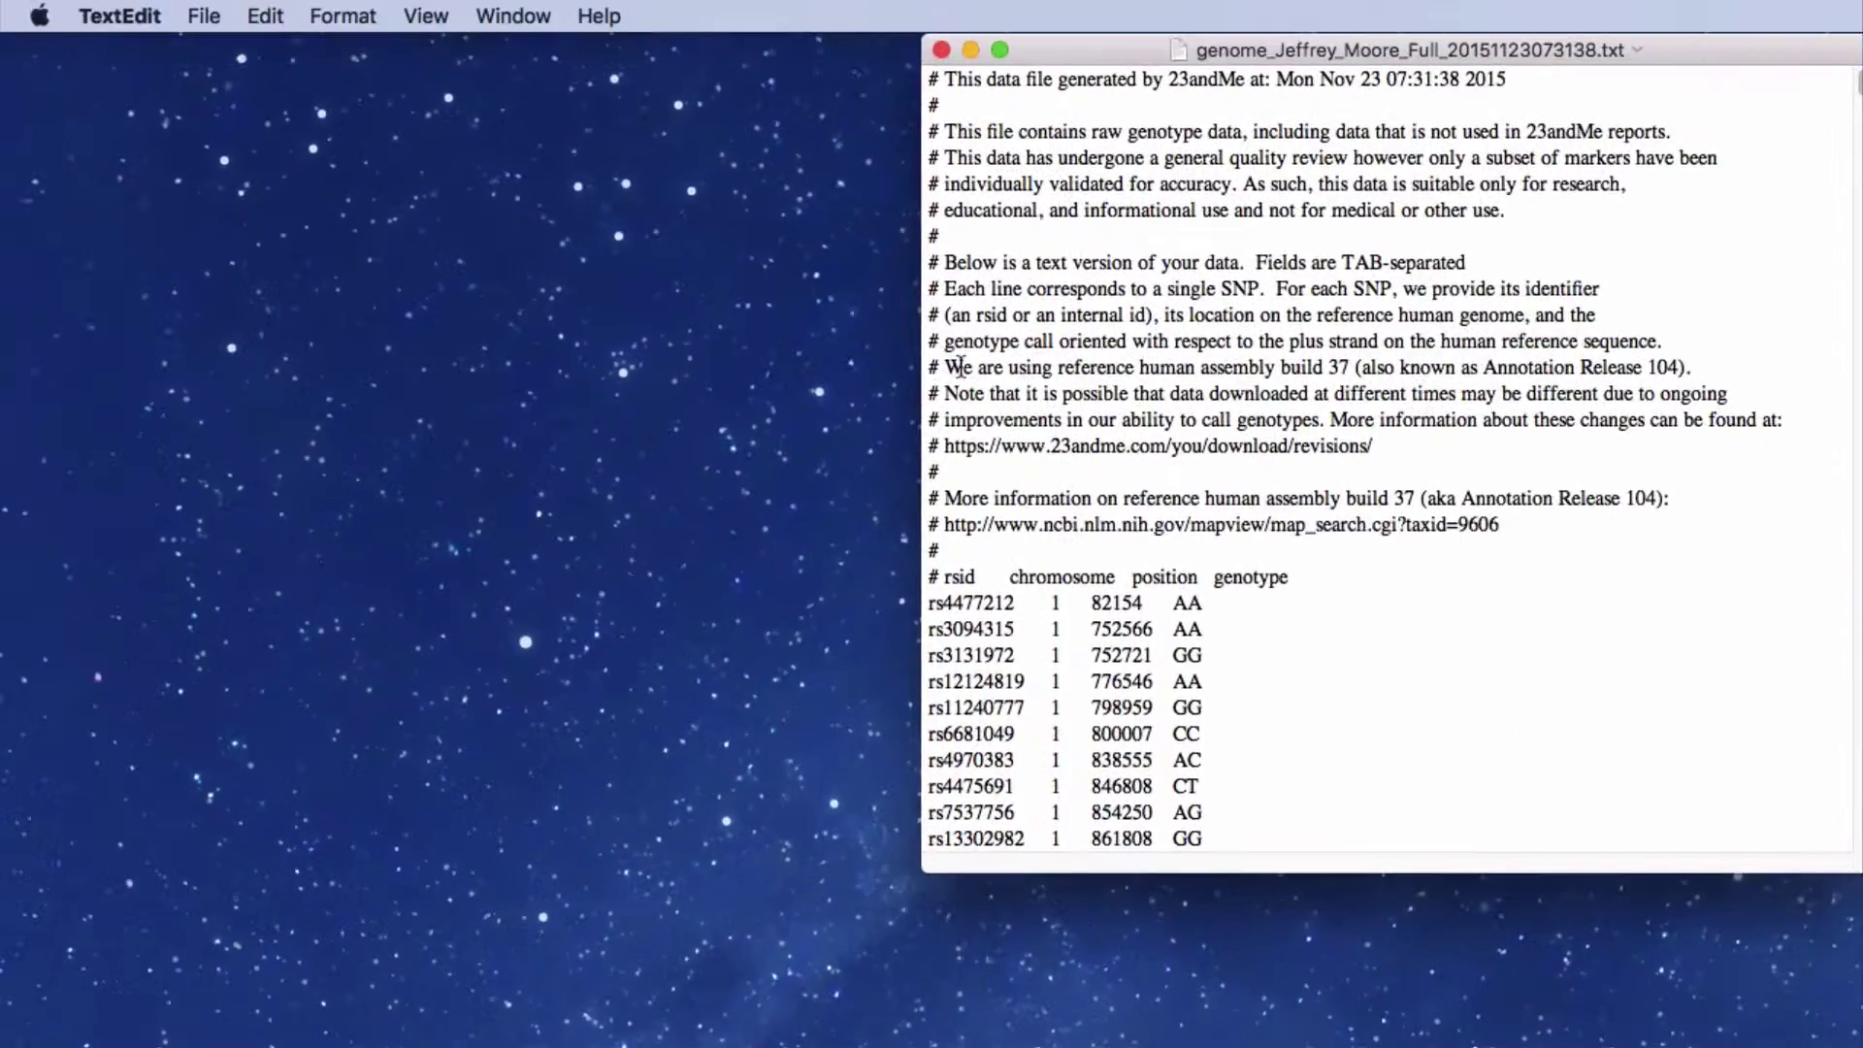
left_click_drag(959, 367, 1363, 367)
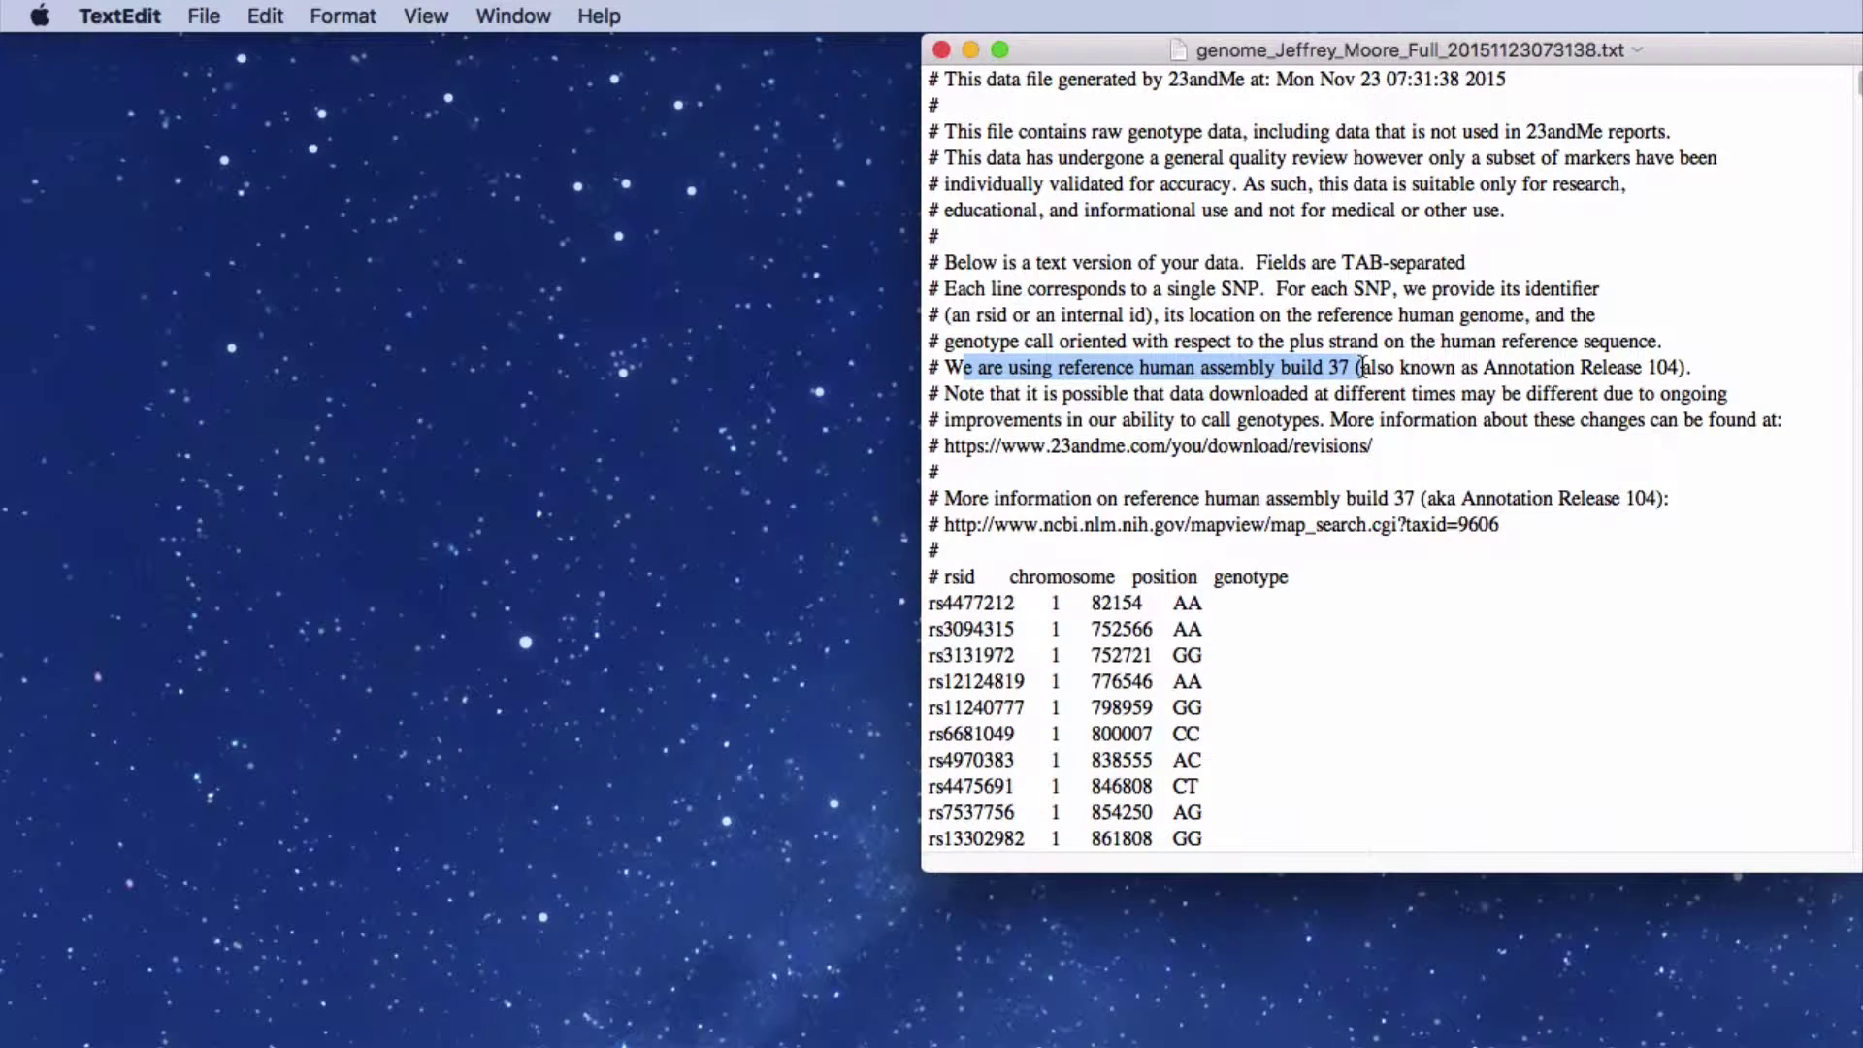
scroll(1405, 547, "down", 20)
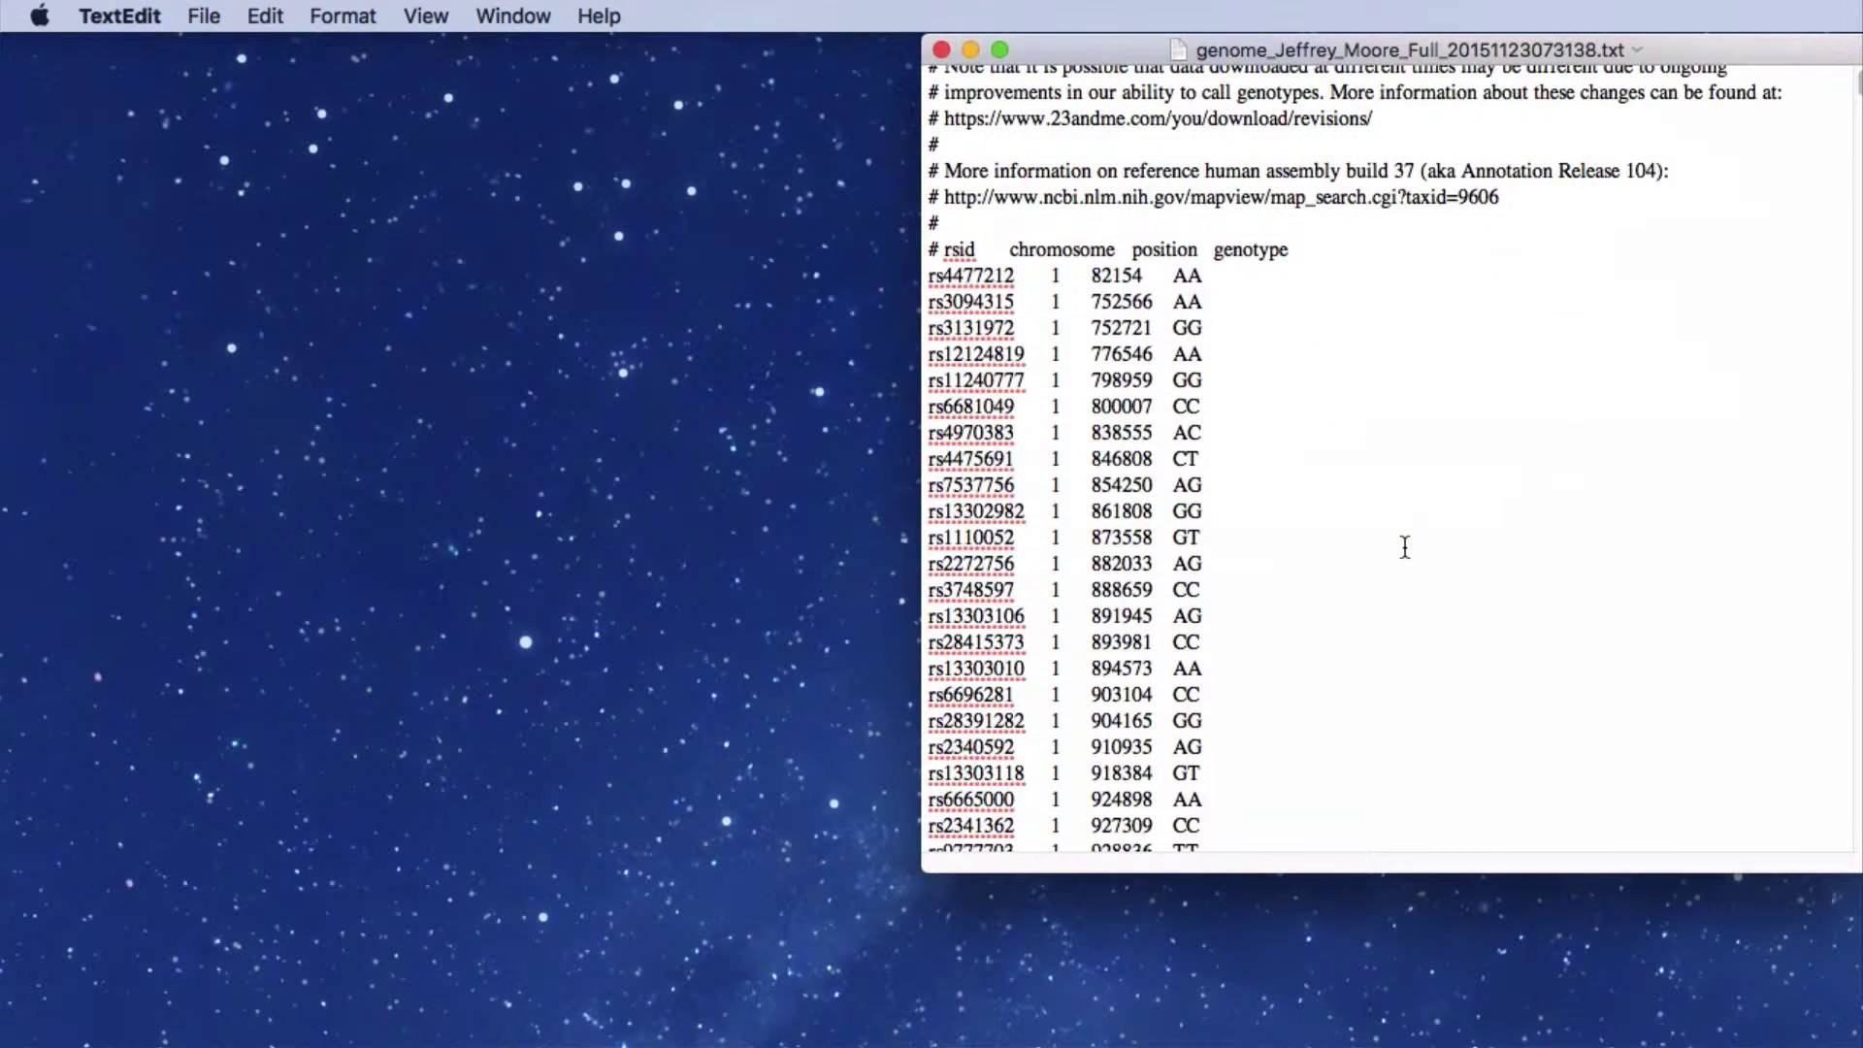
scroll(1405, 547, "down", 5)
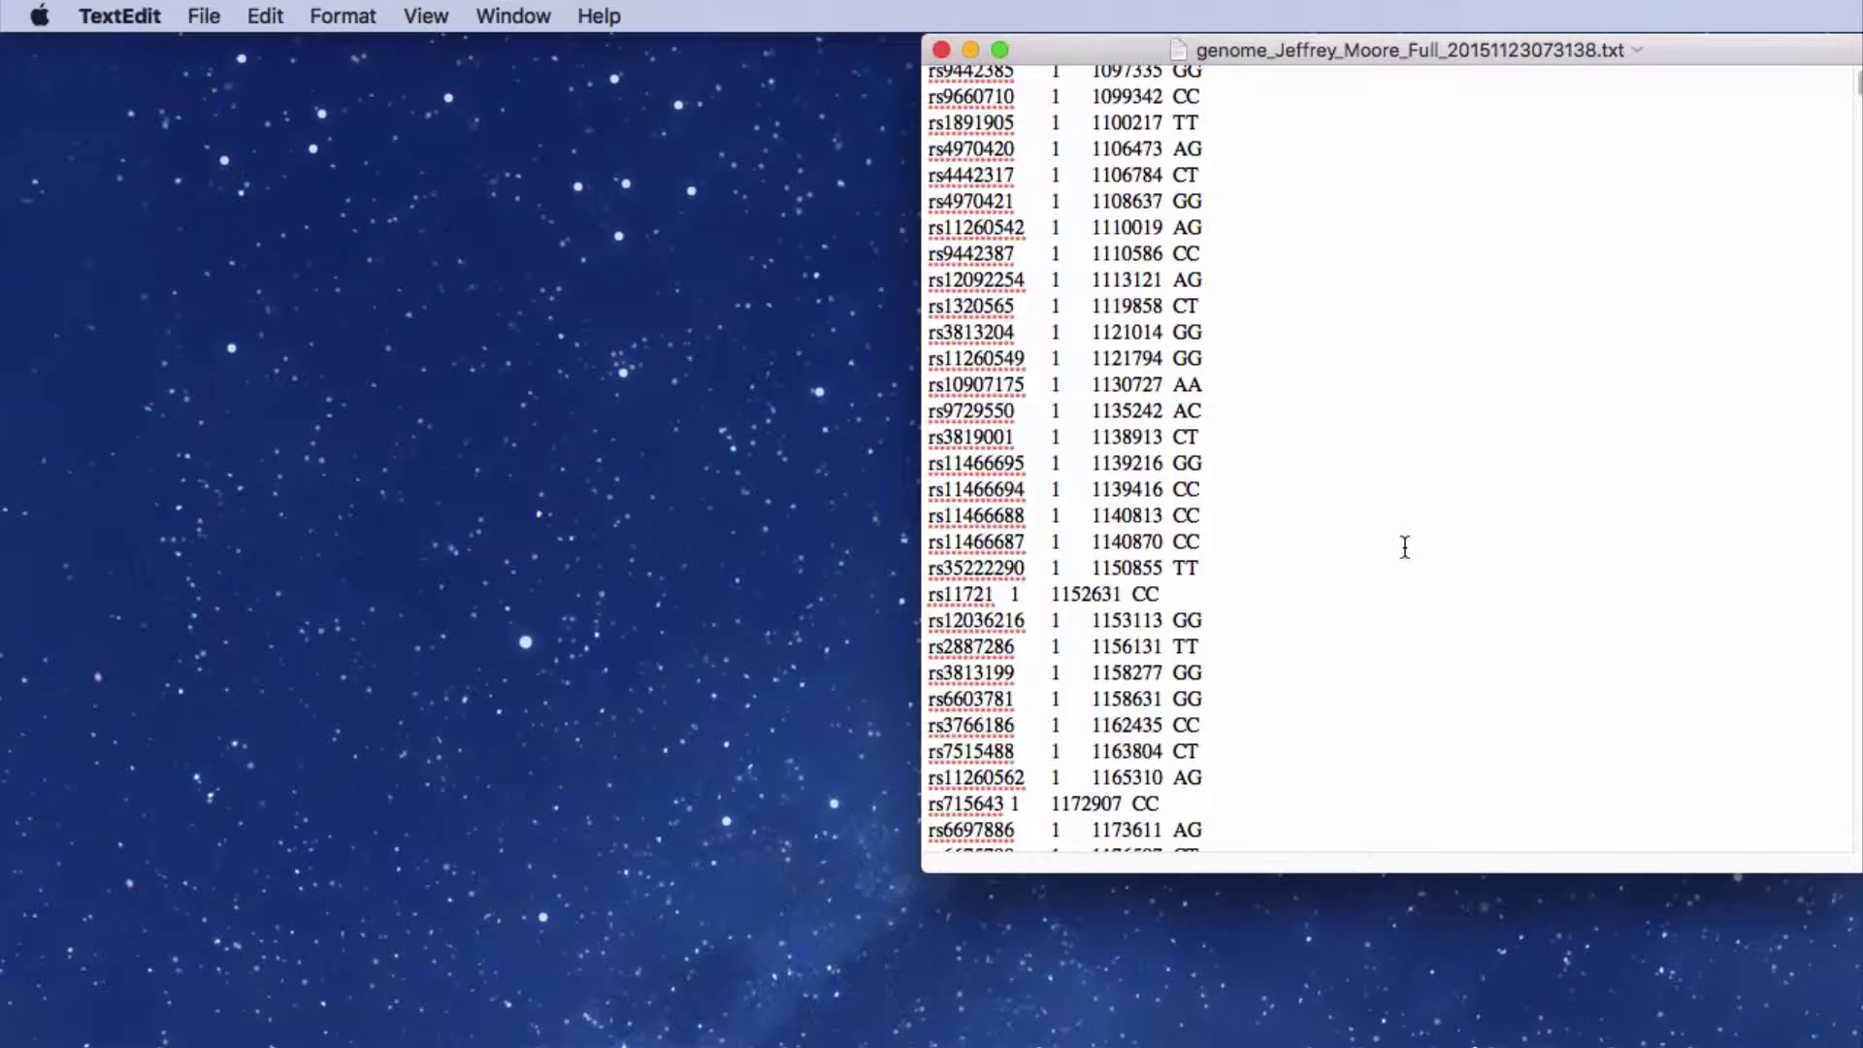
scroll(1405, 547, "down", 10)
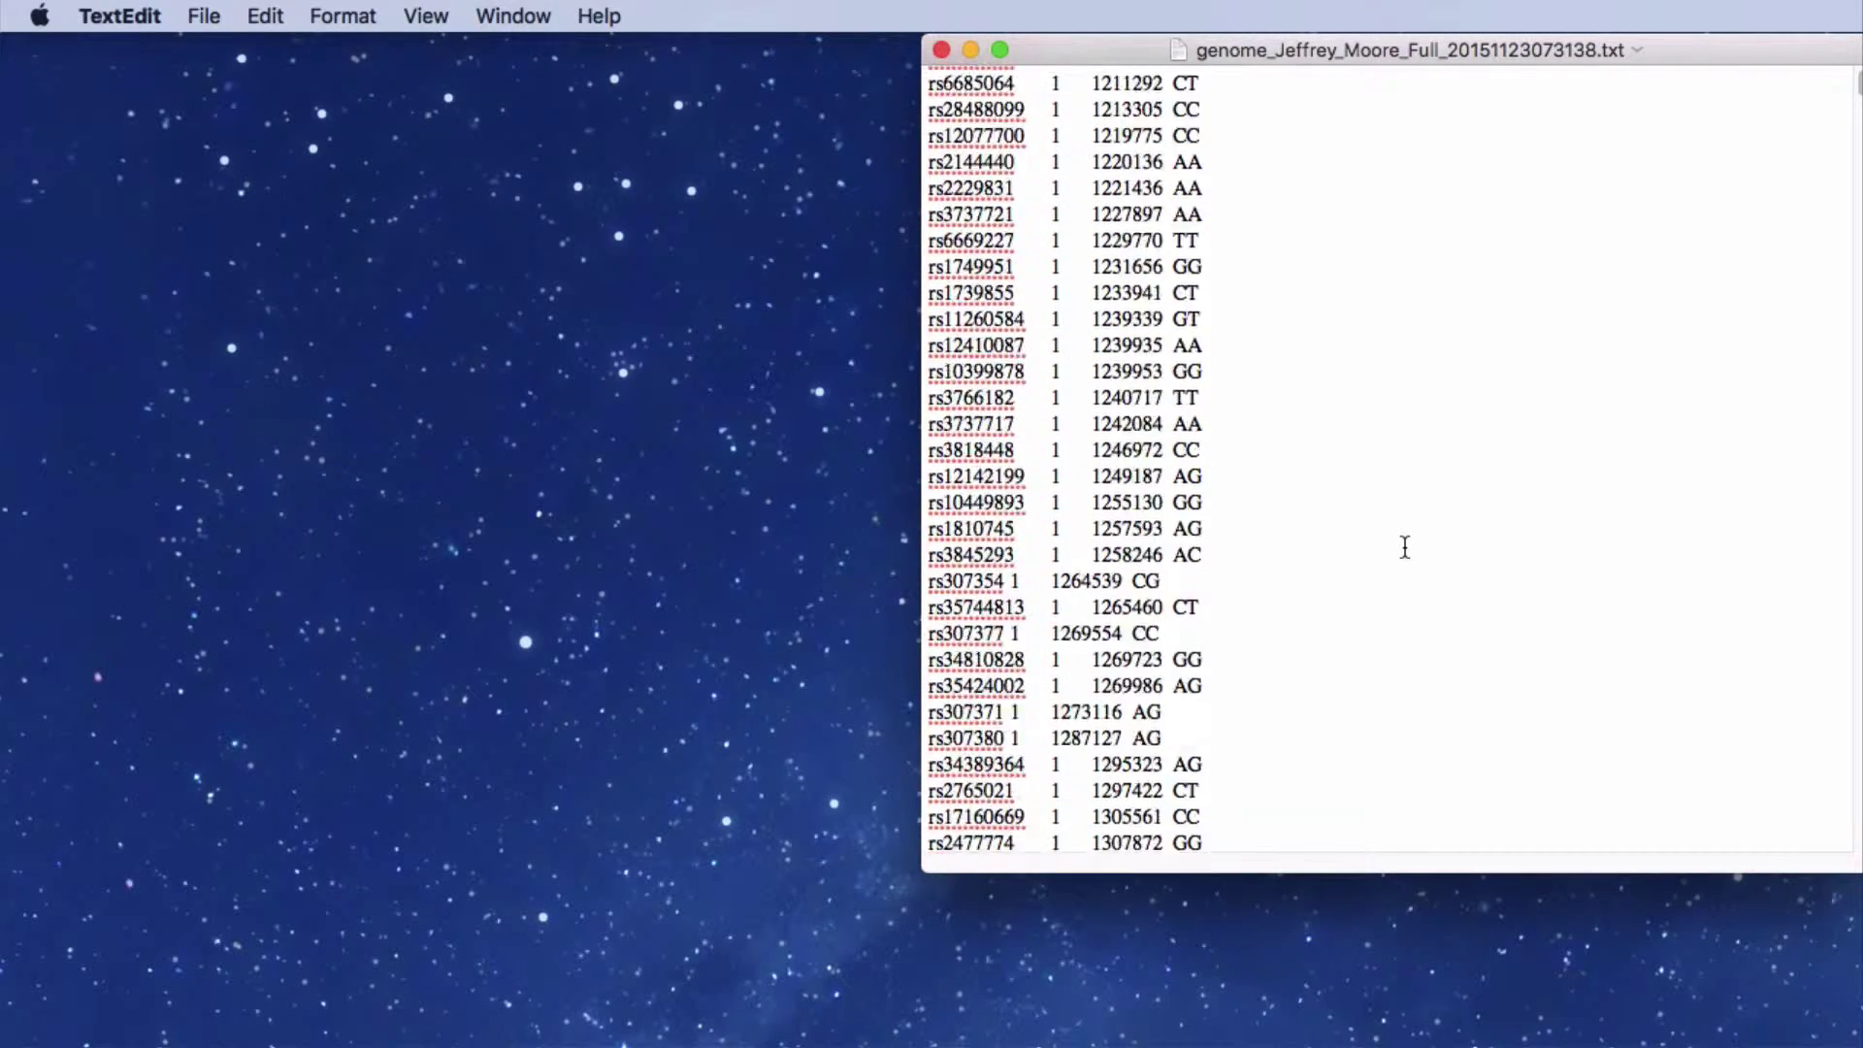
scroll(1405, 547, "up", 10)
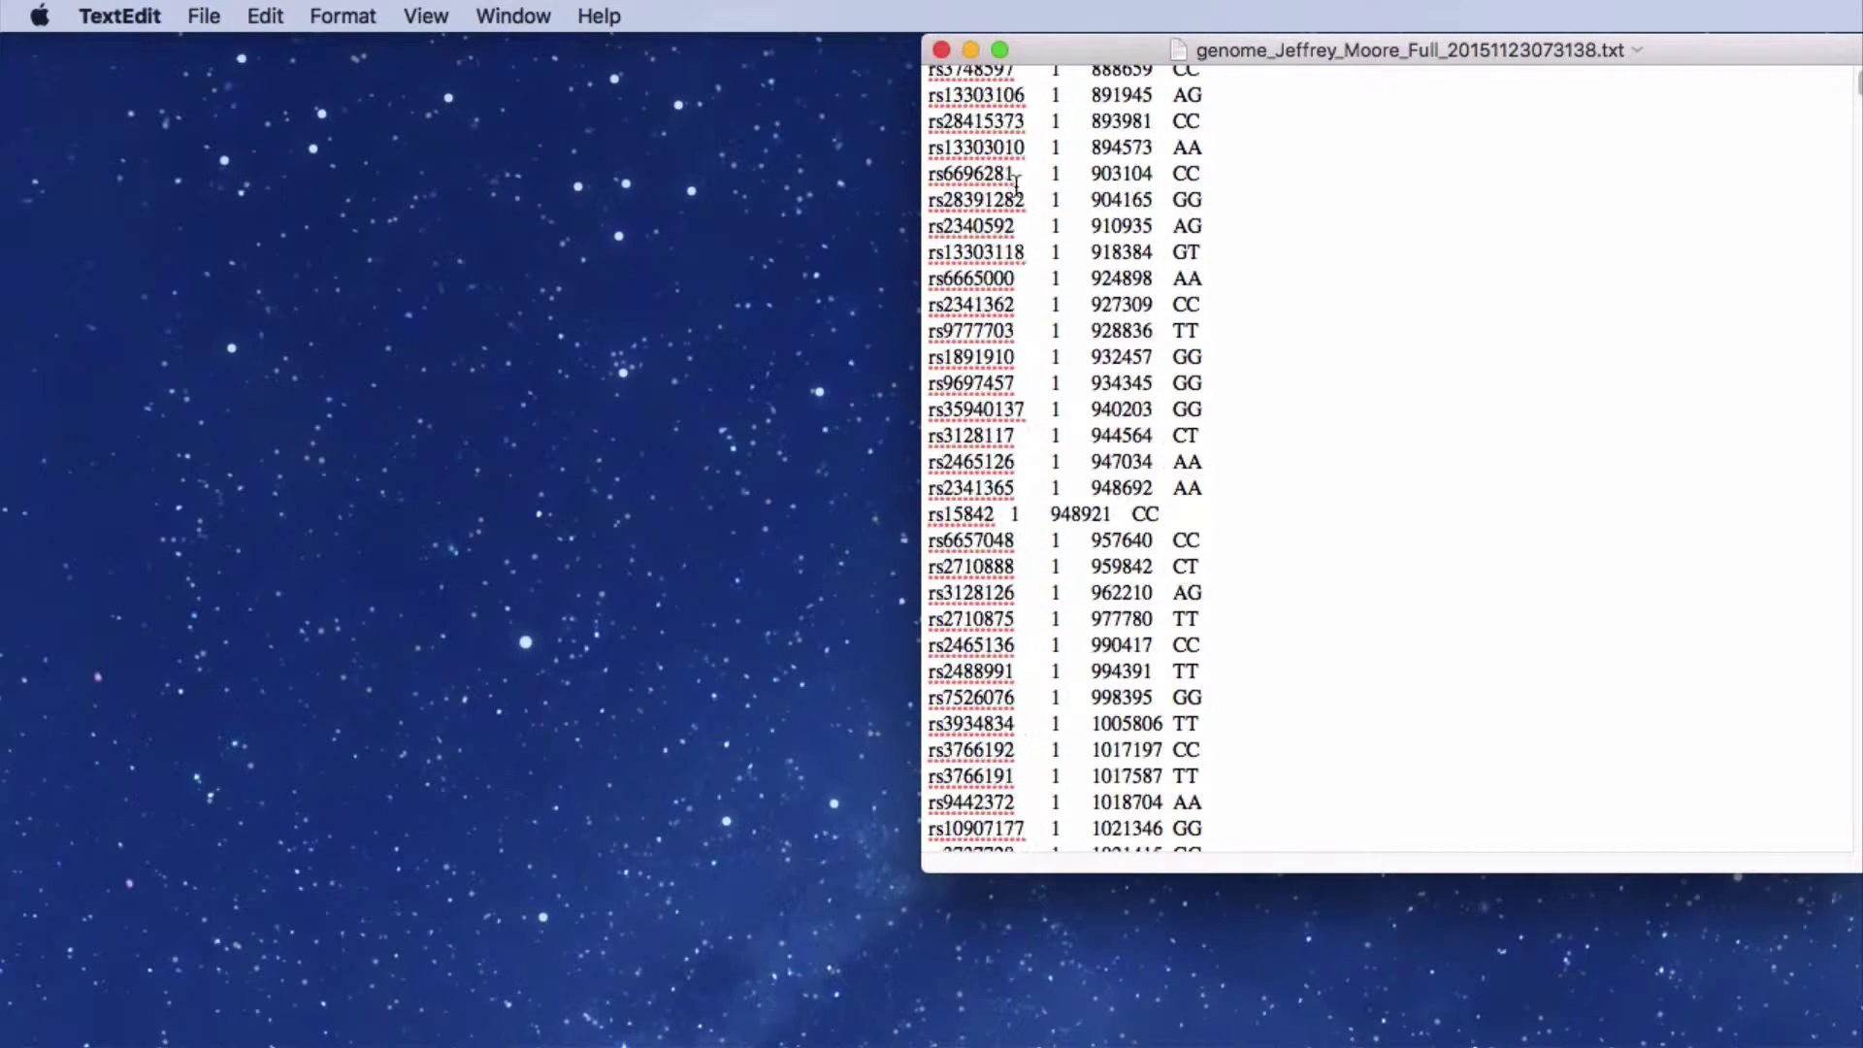
Close the genome file and drag it from Downloads onto the desktop
left_click(942, 51)
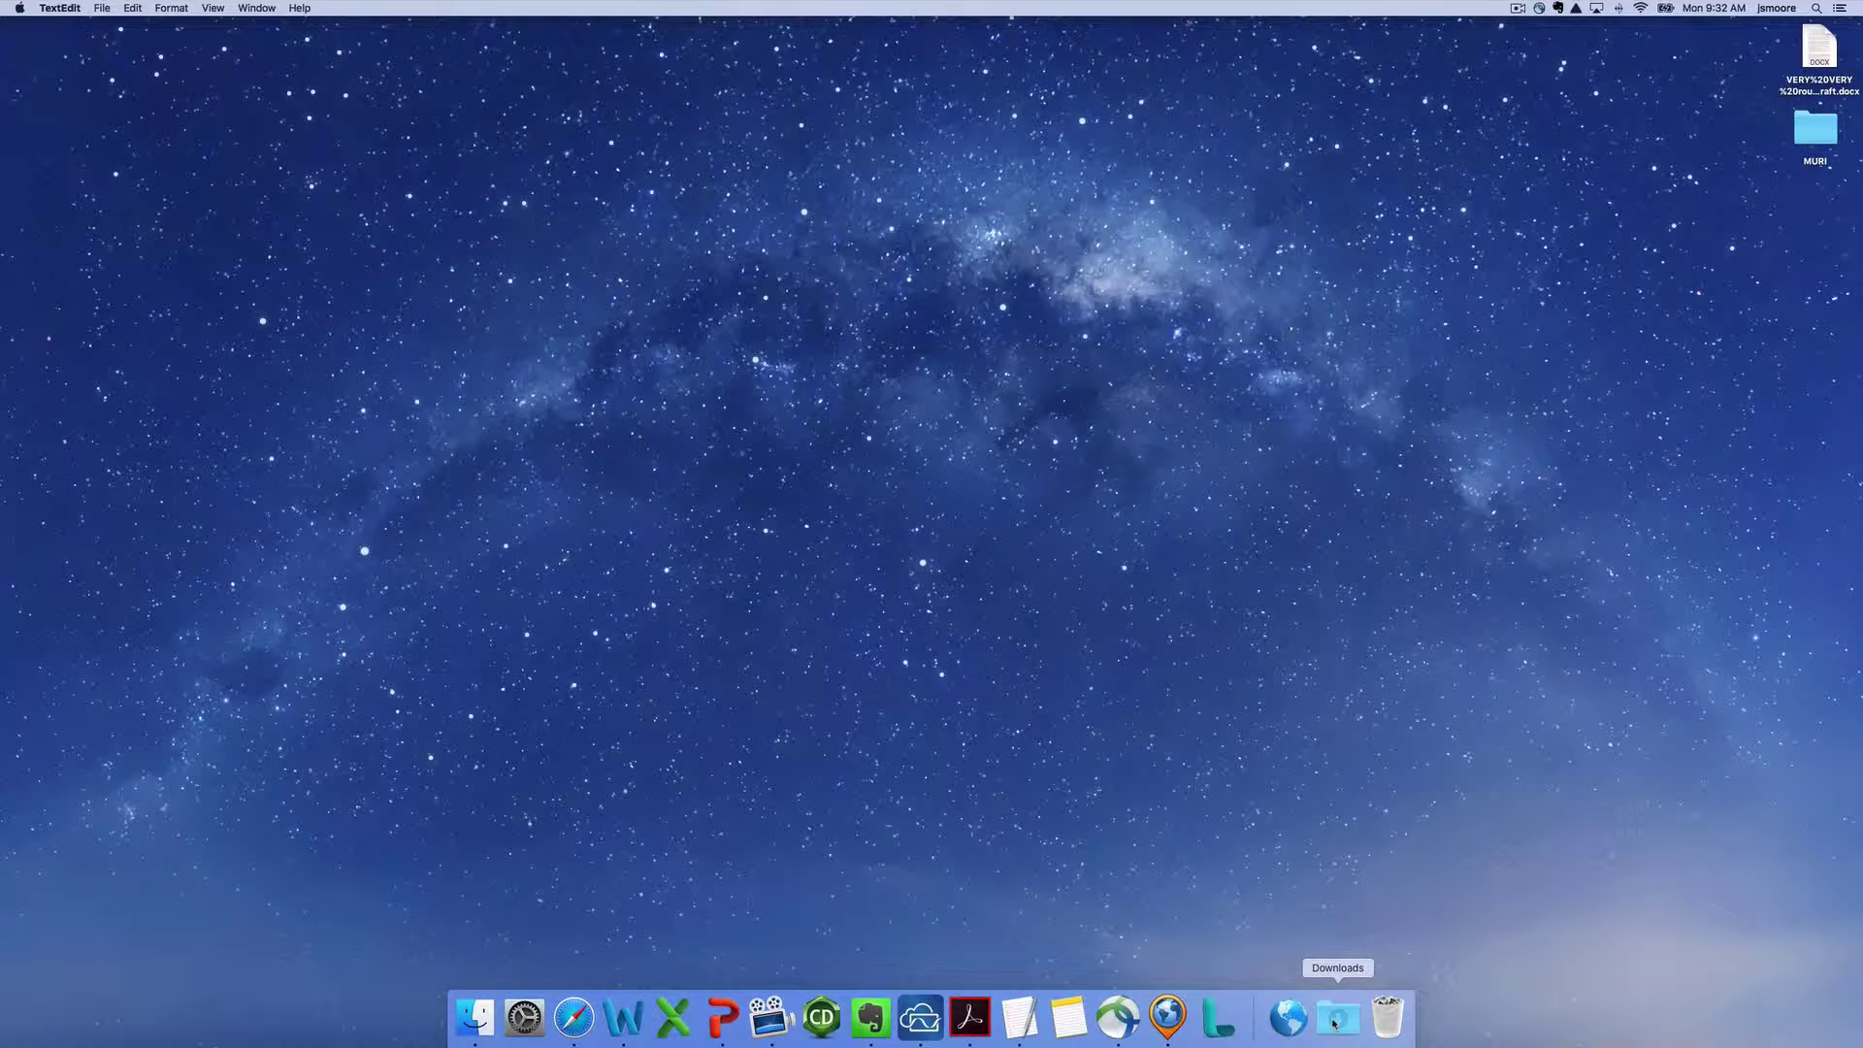
left_click(1337, 1019)
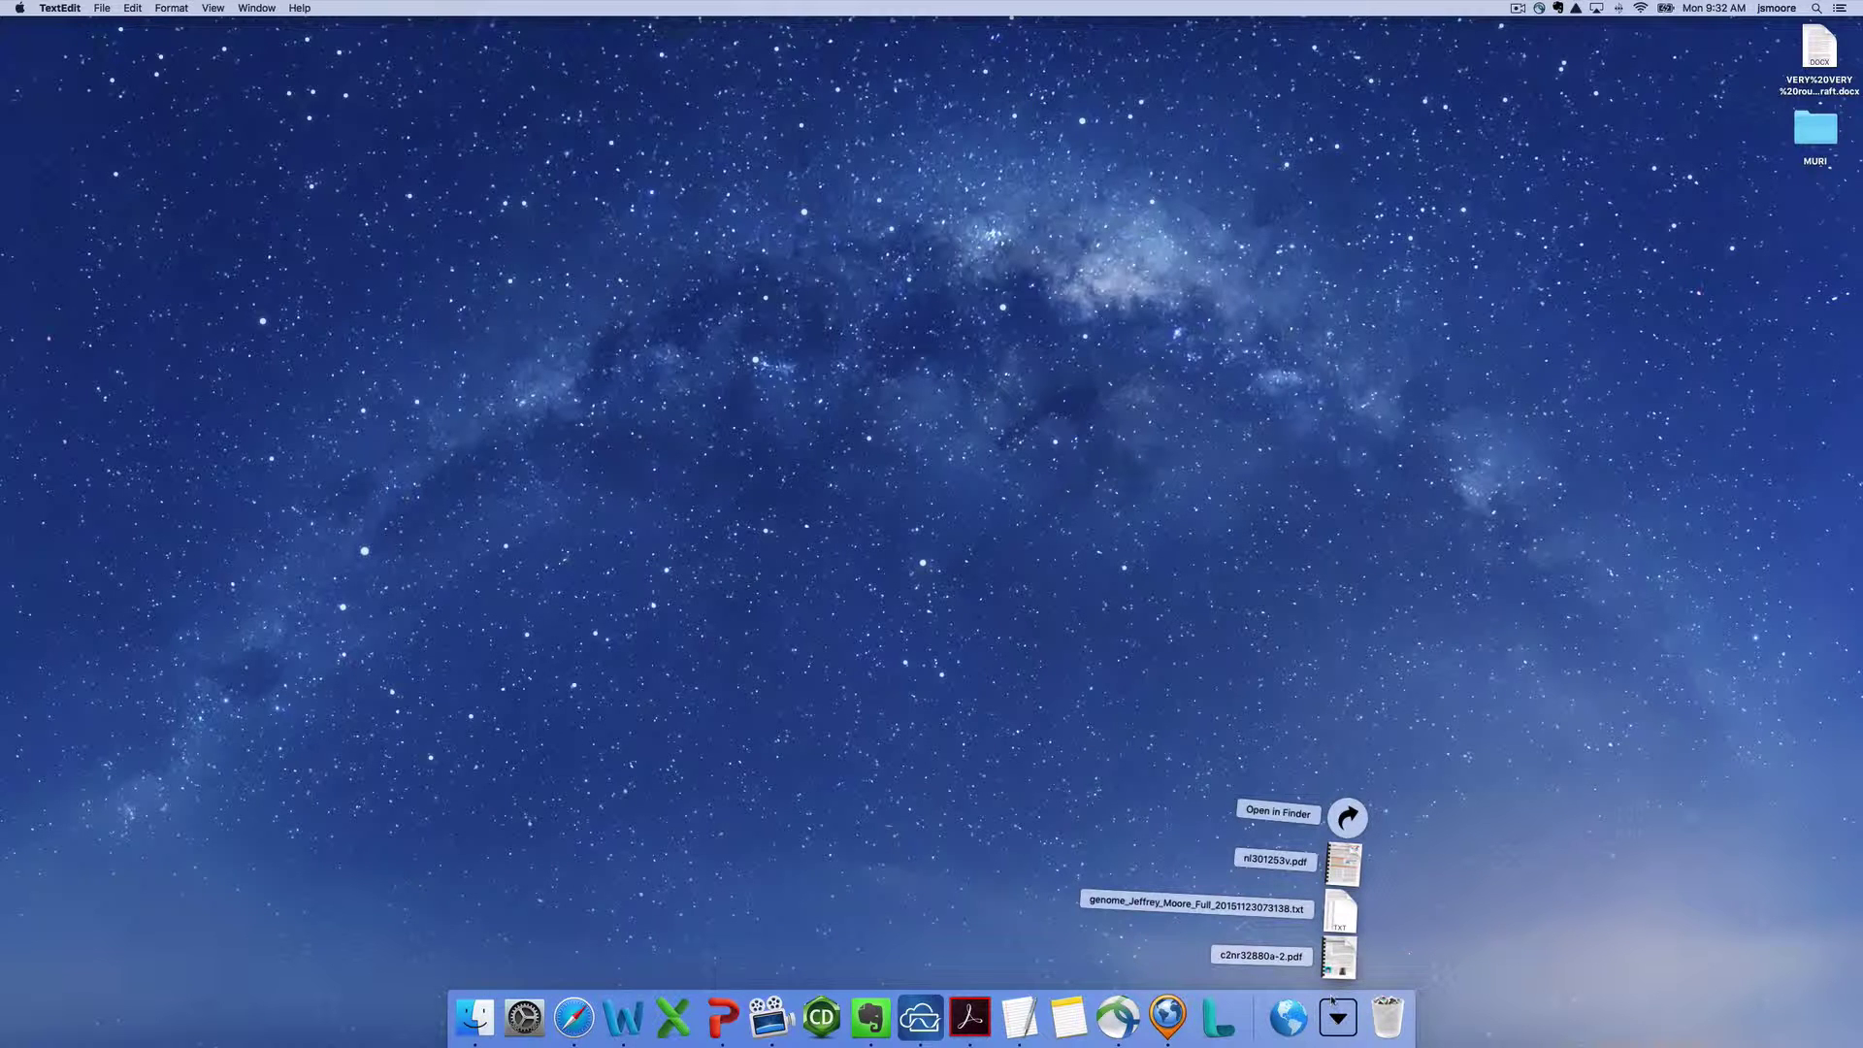
left_click_drag(1338, 928, 1804, 238)
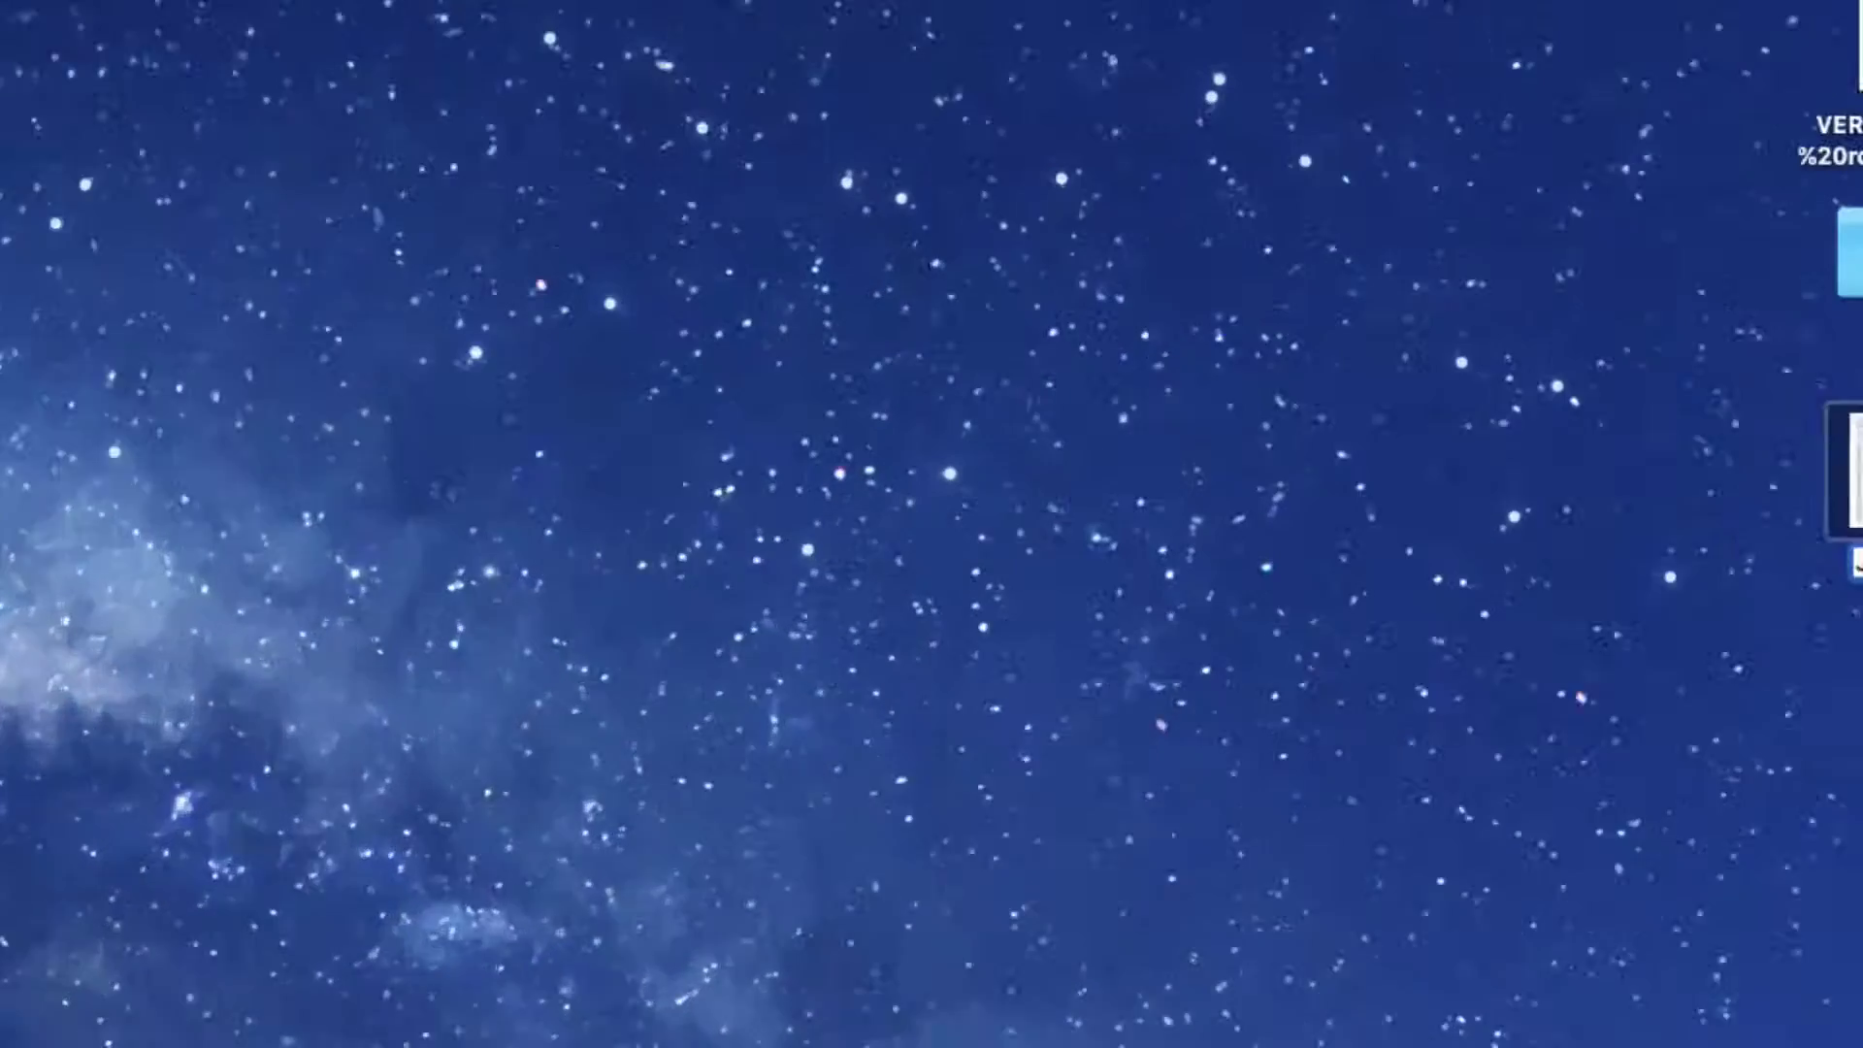
Rename the file to the owner's first name plus 23&Me_V3chip.txt
type("eff23&Me")
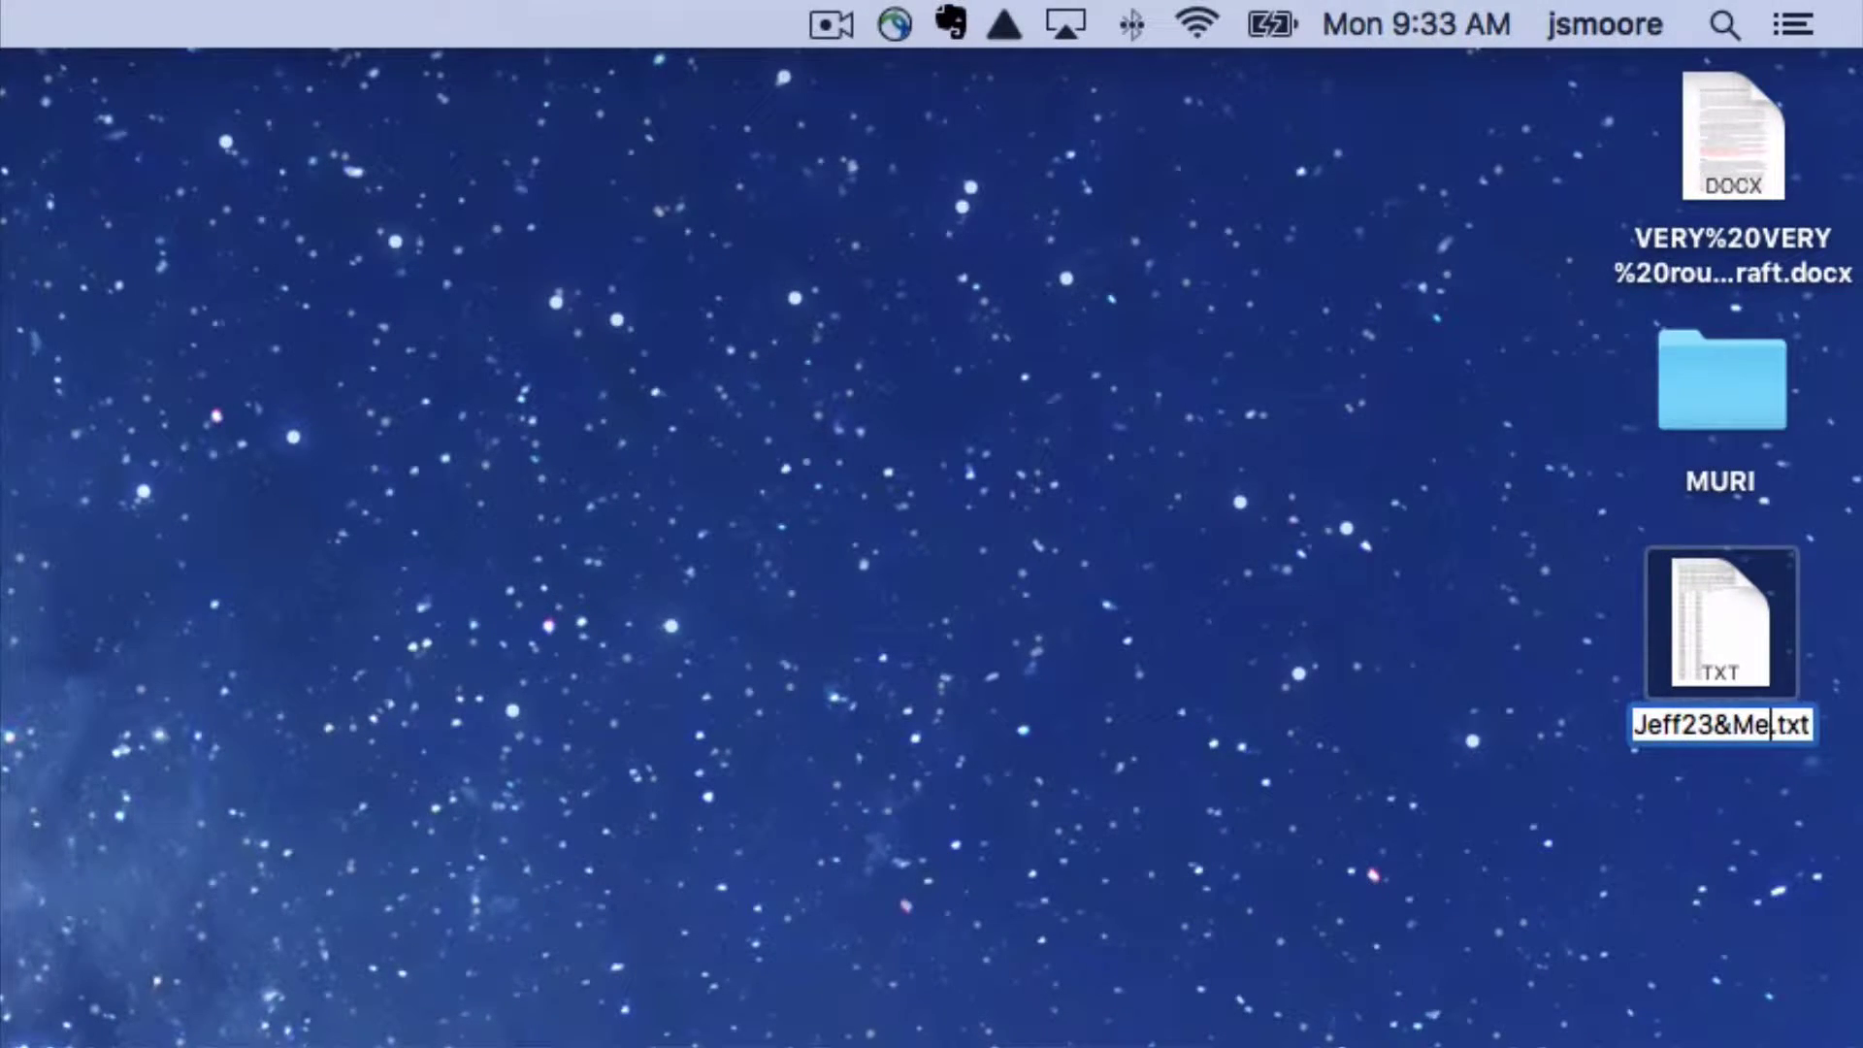
type("_V3")
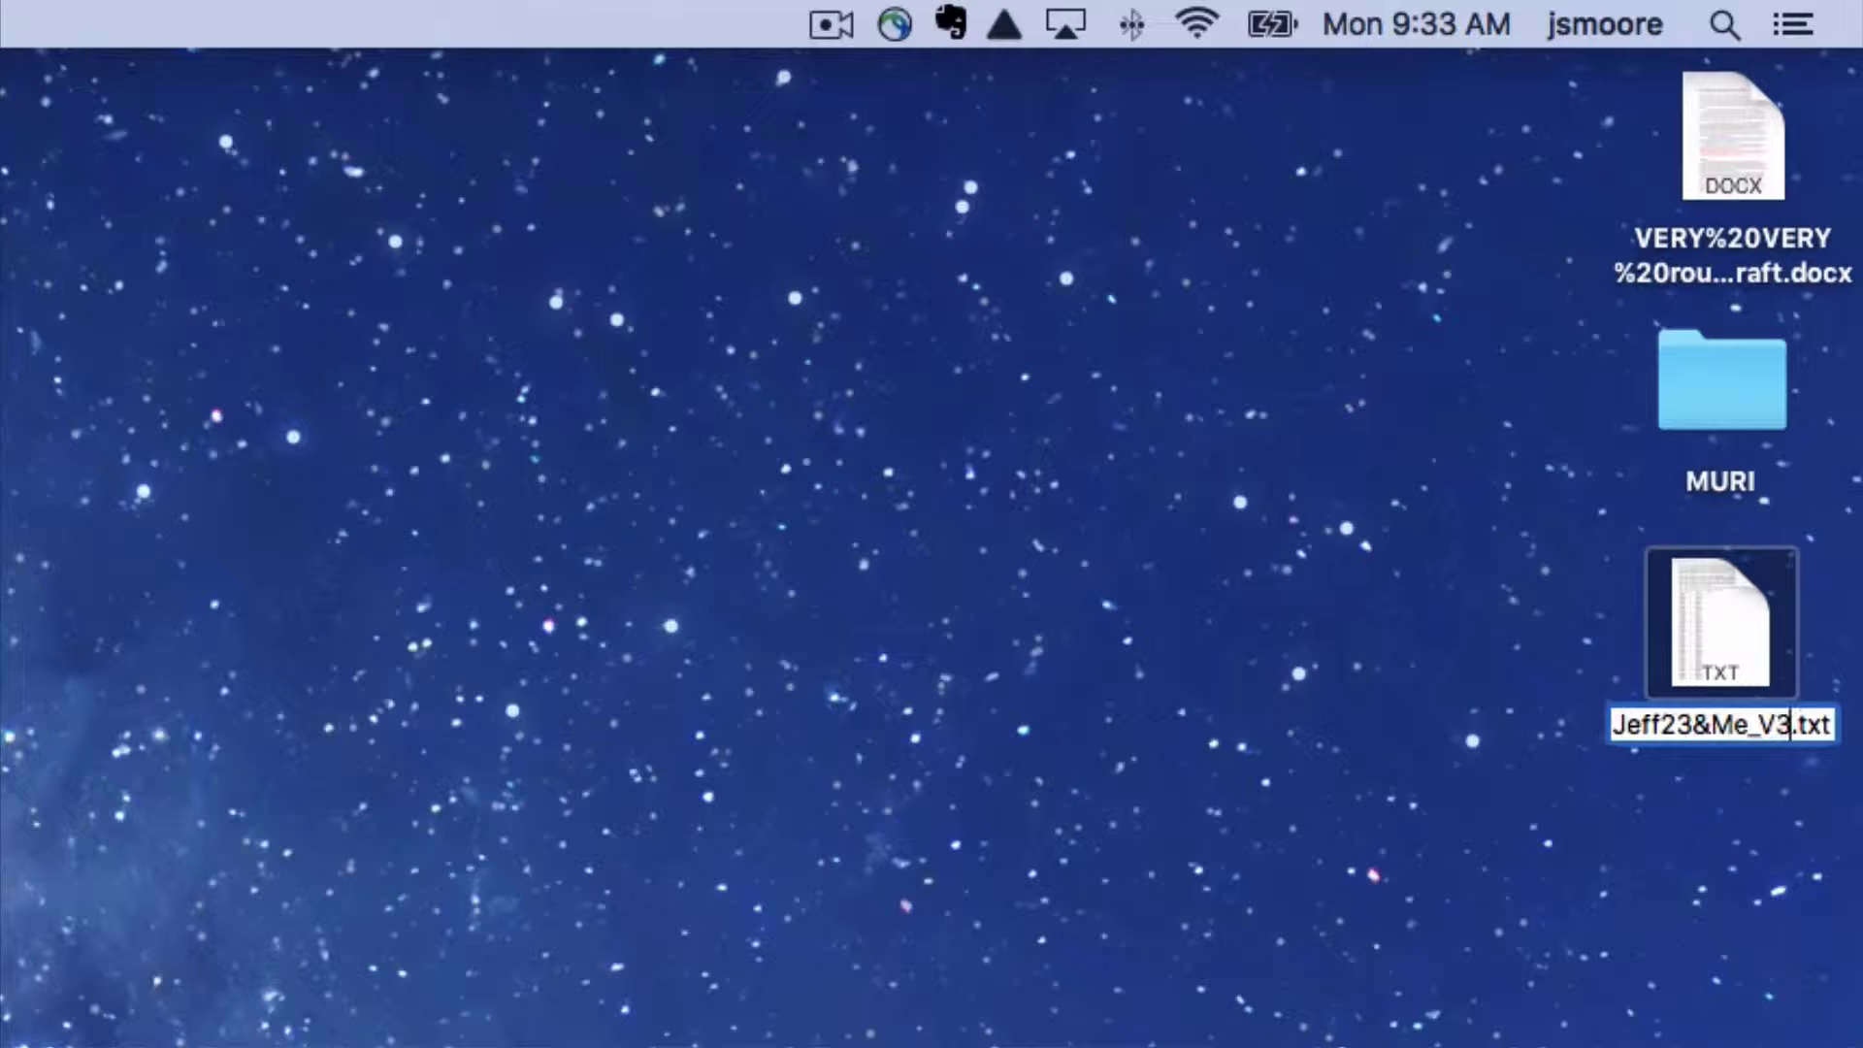
type("che")
key("BackSpace")
type("ip")
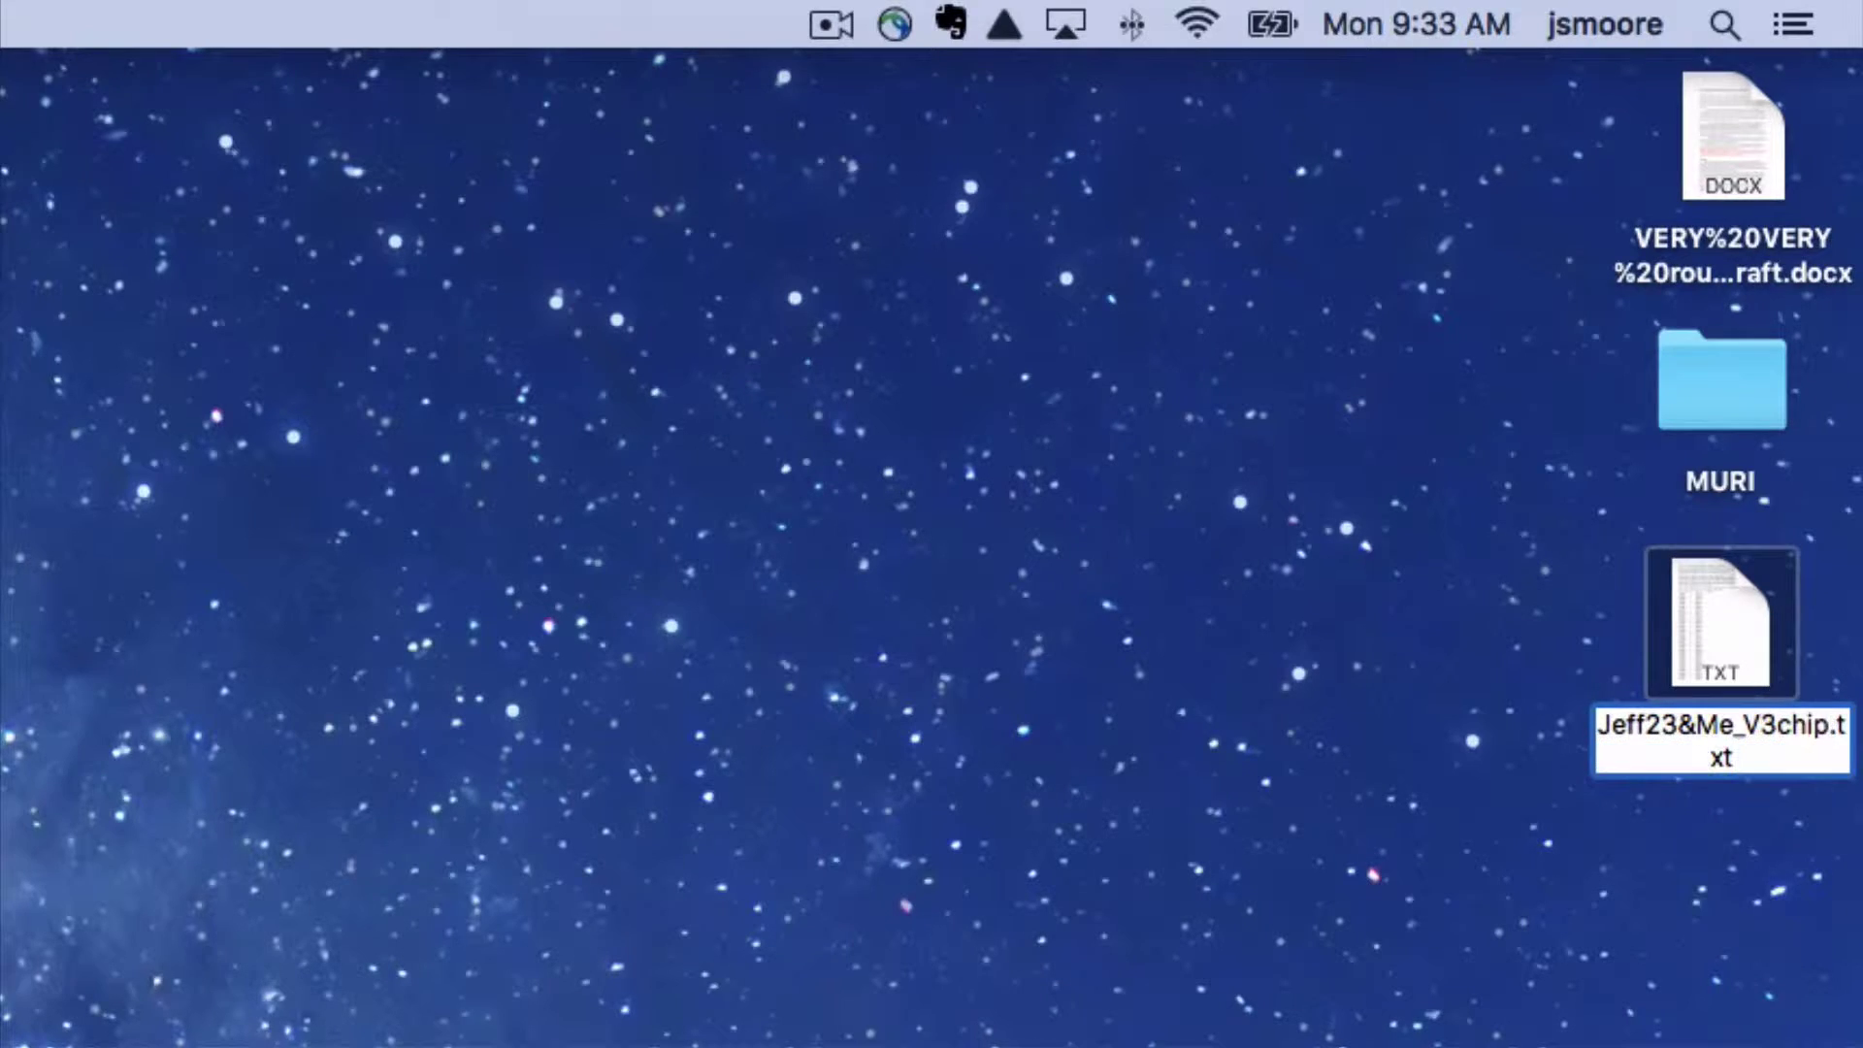
key("Return")
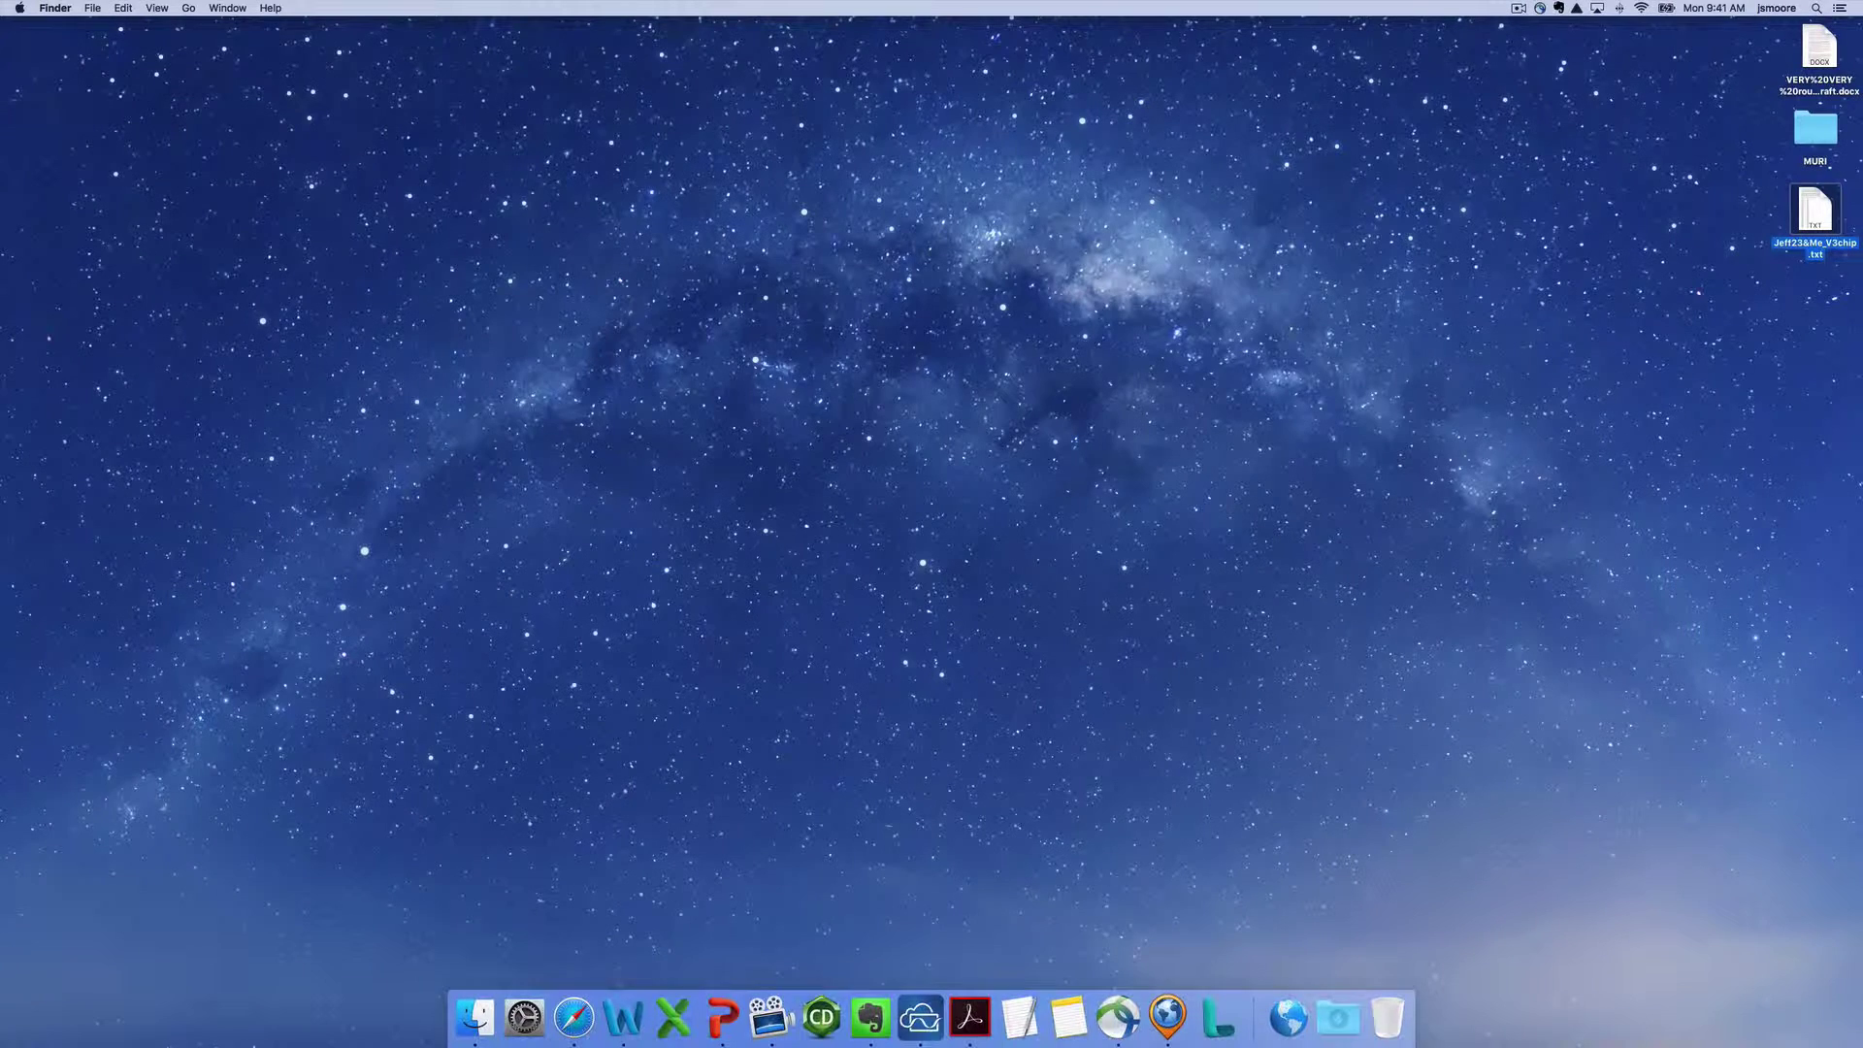
Create a Local_Data folder in Documents, move the genome file into it, and close Finder
left_click(474, 1017)
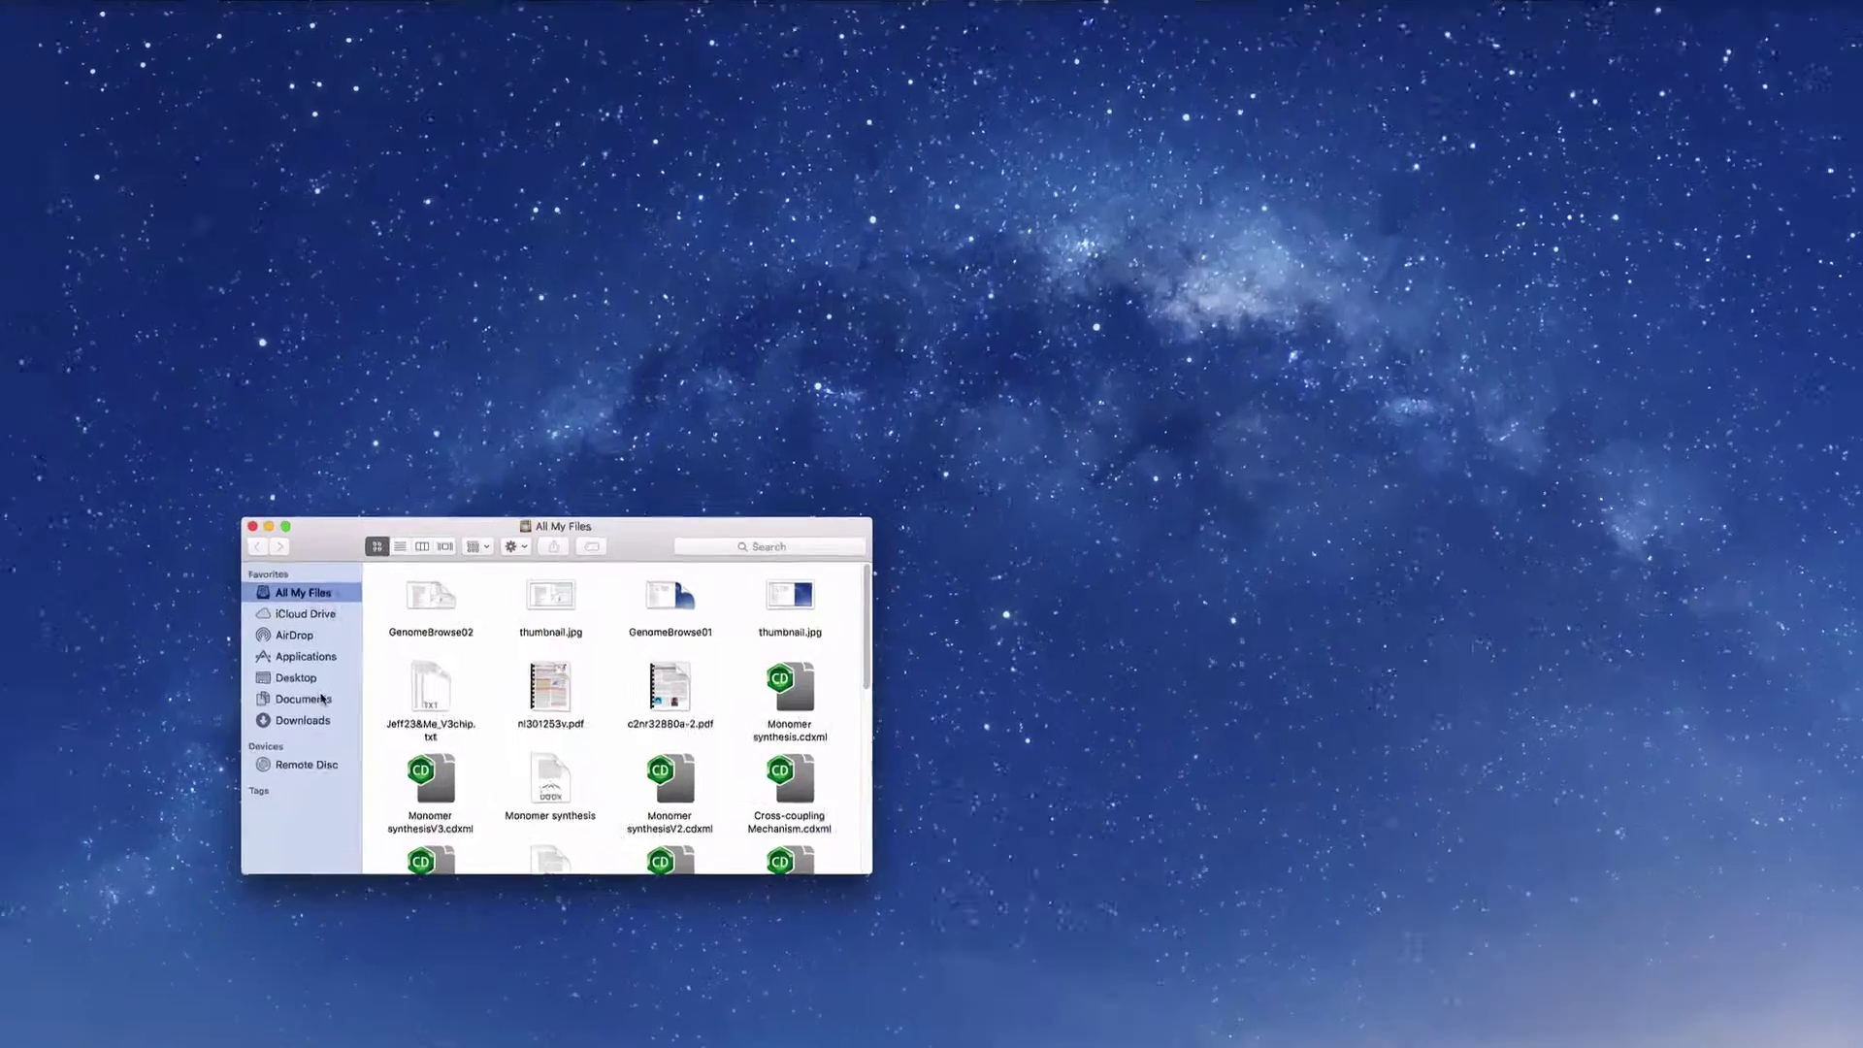
left_click(298, 638)
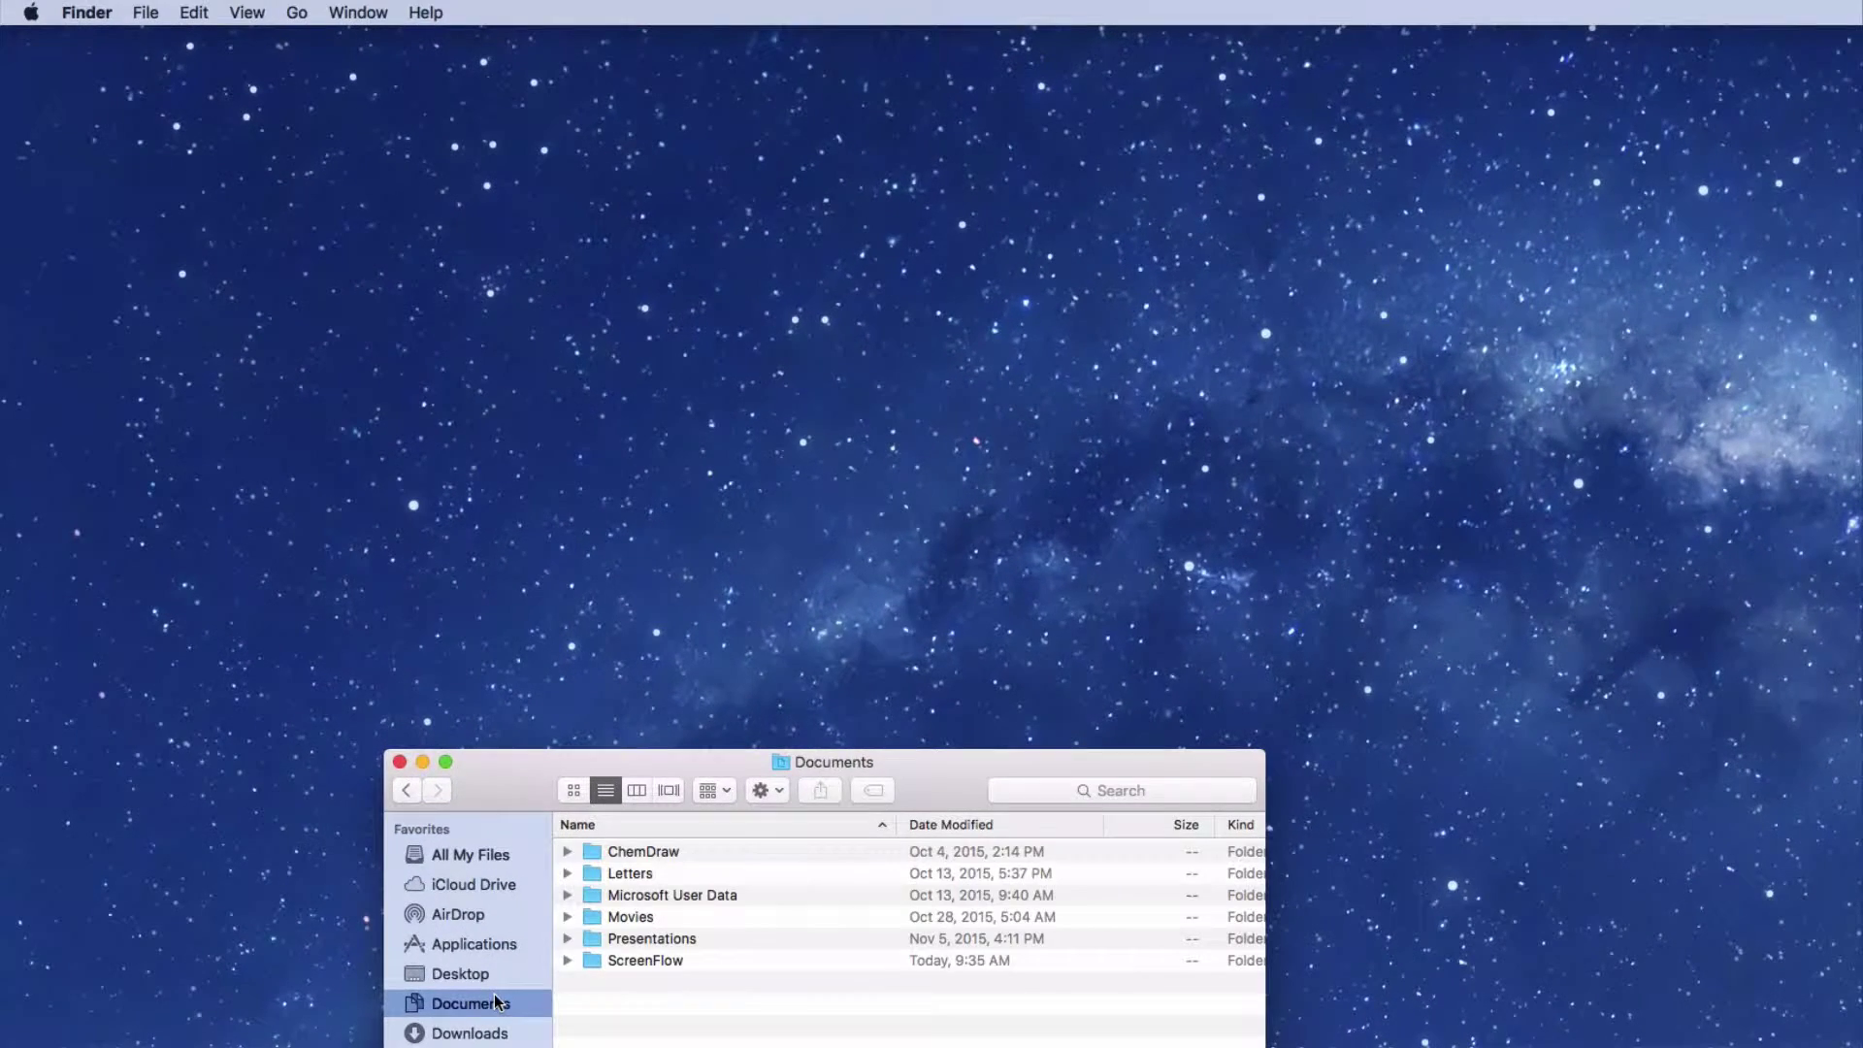
left_click(147, 13)
left_click(156, 61)
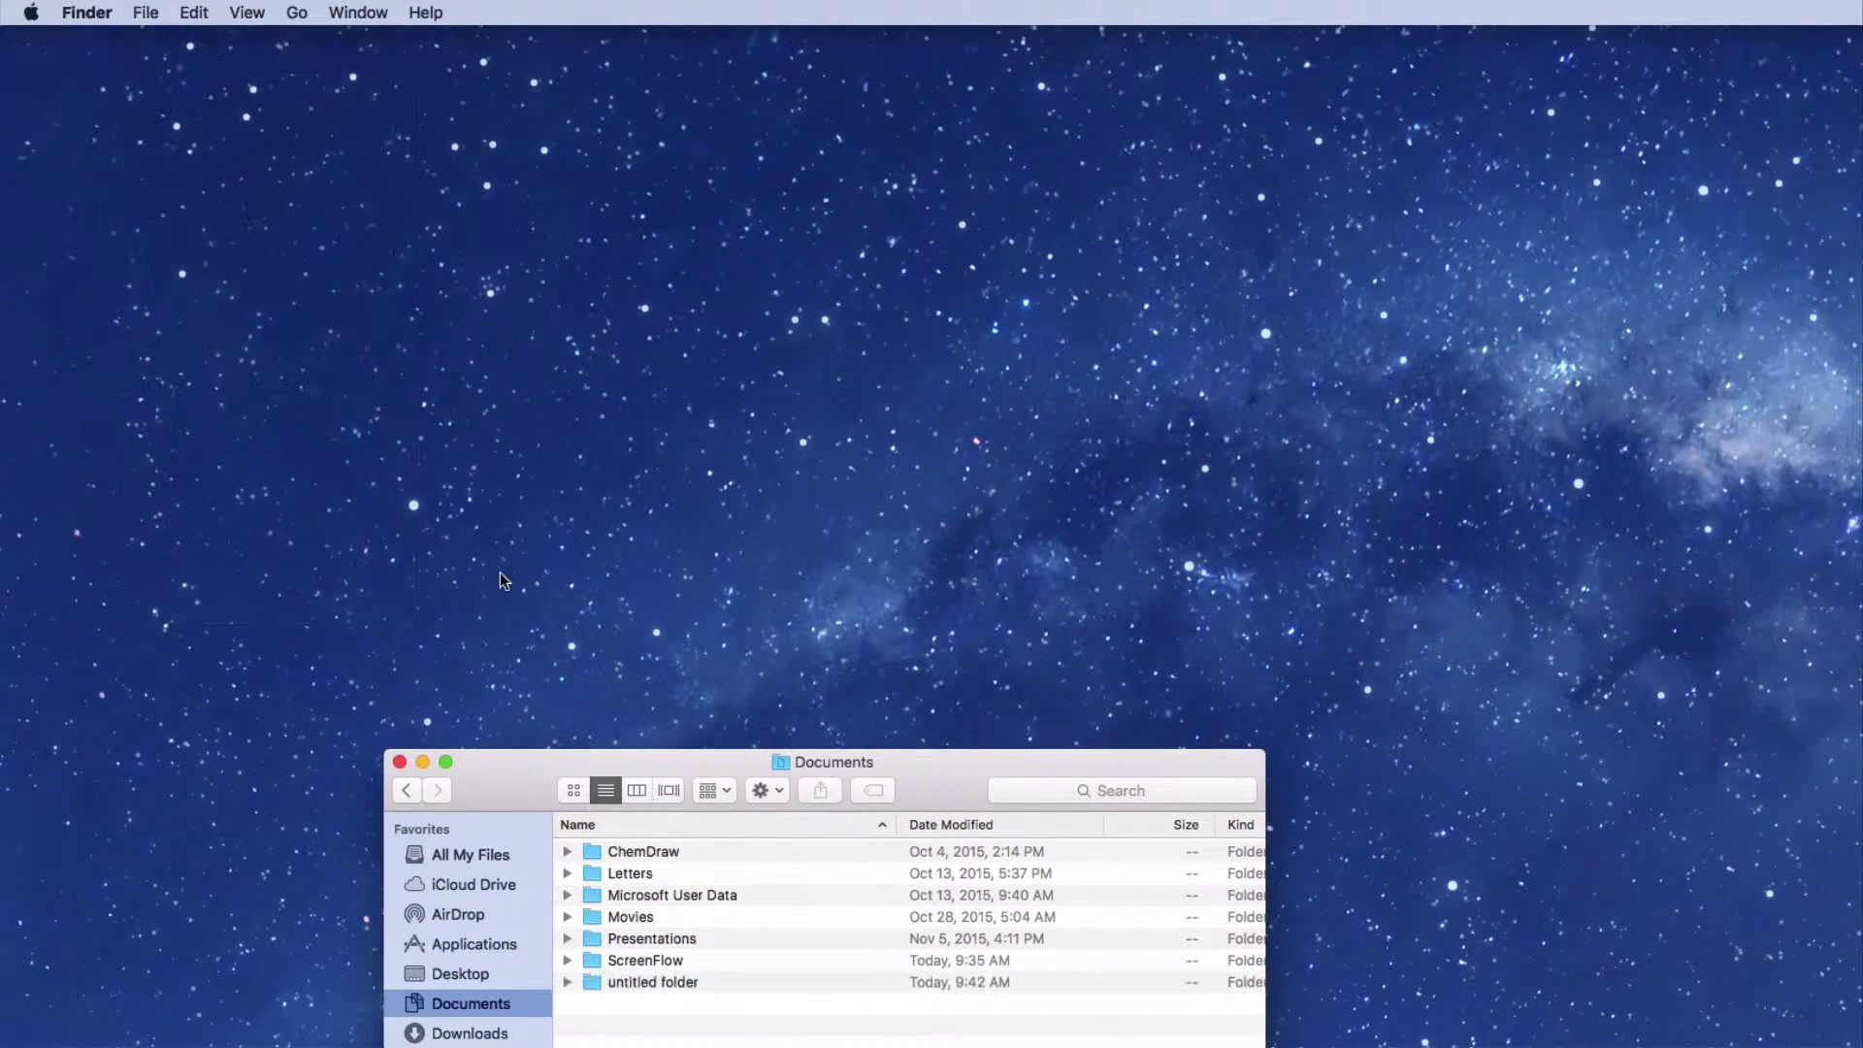
type("Local")
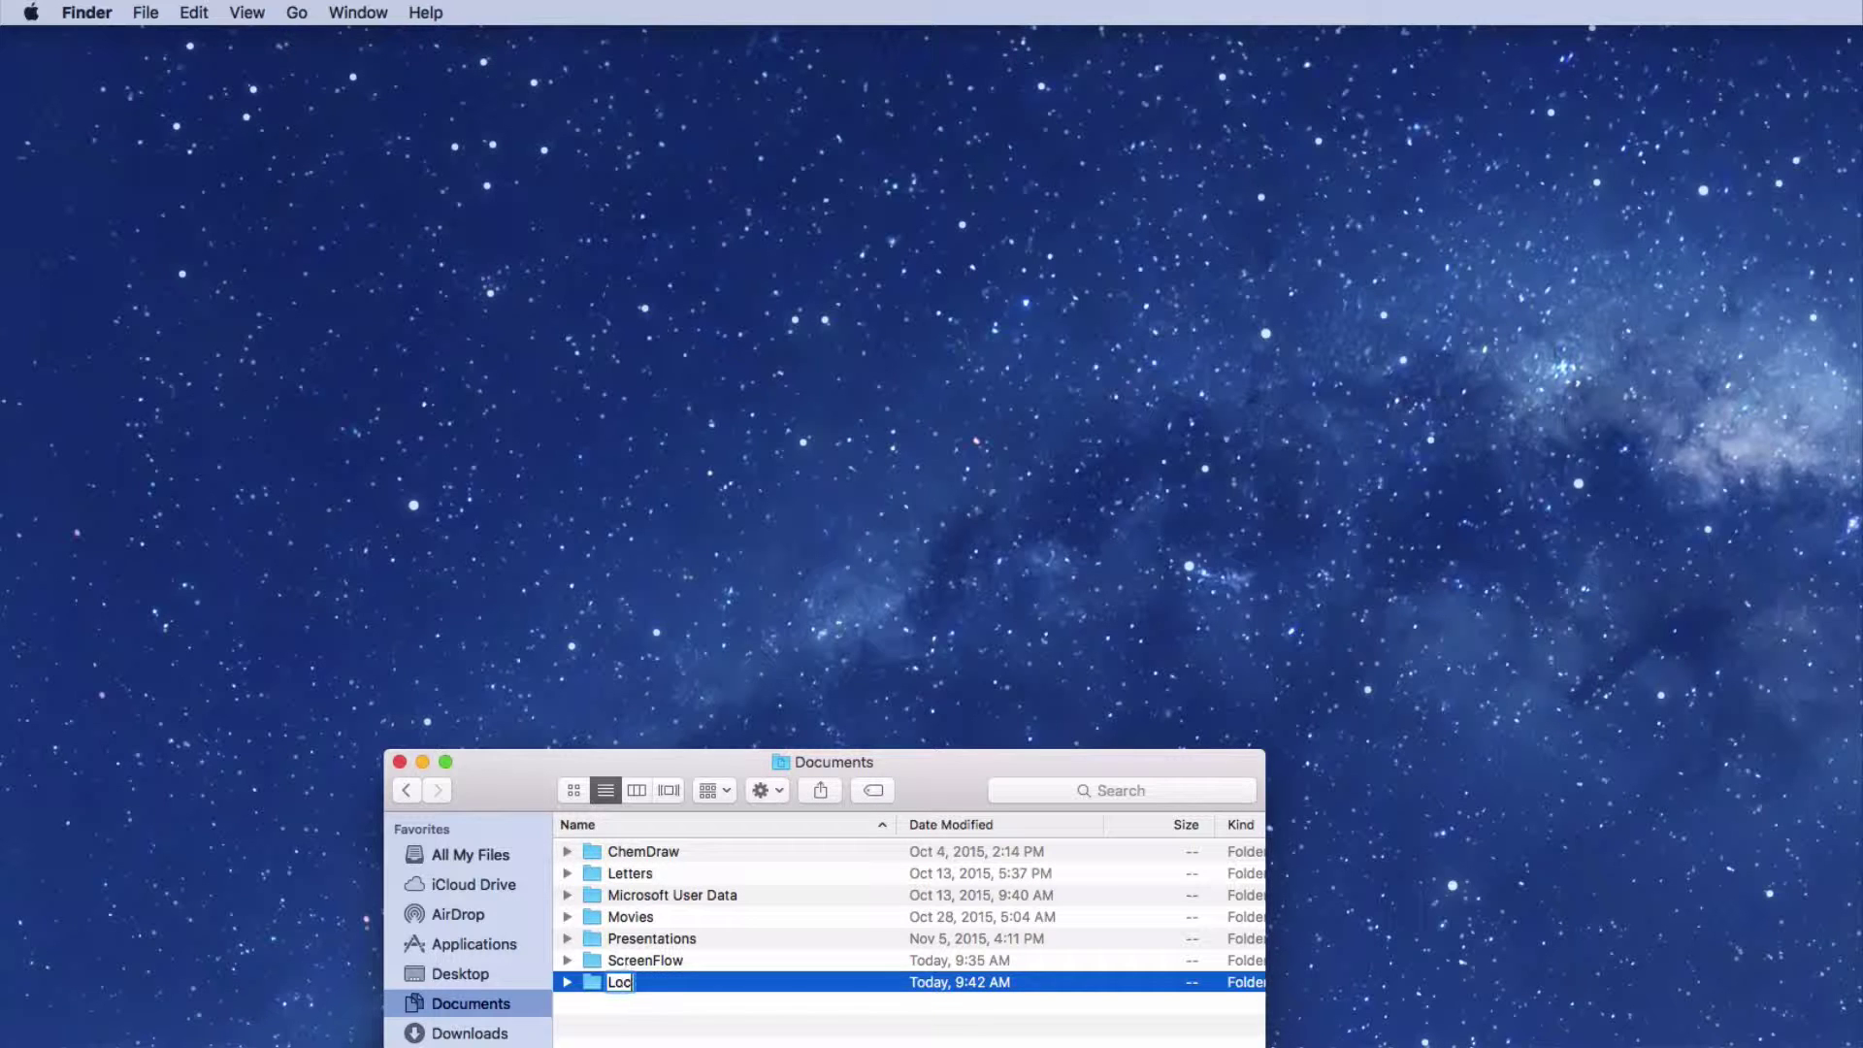
type("_Data")
key("Return")
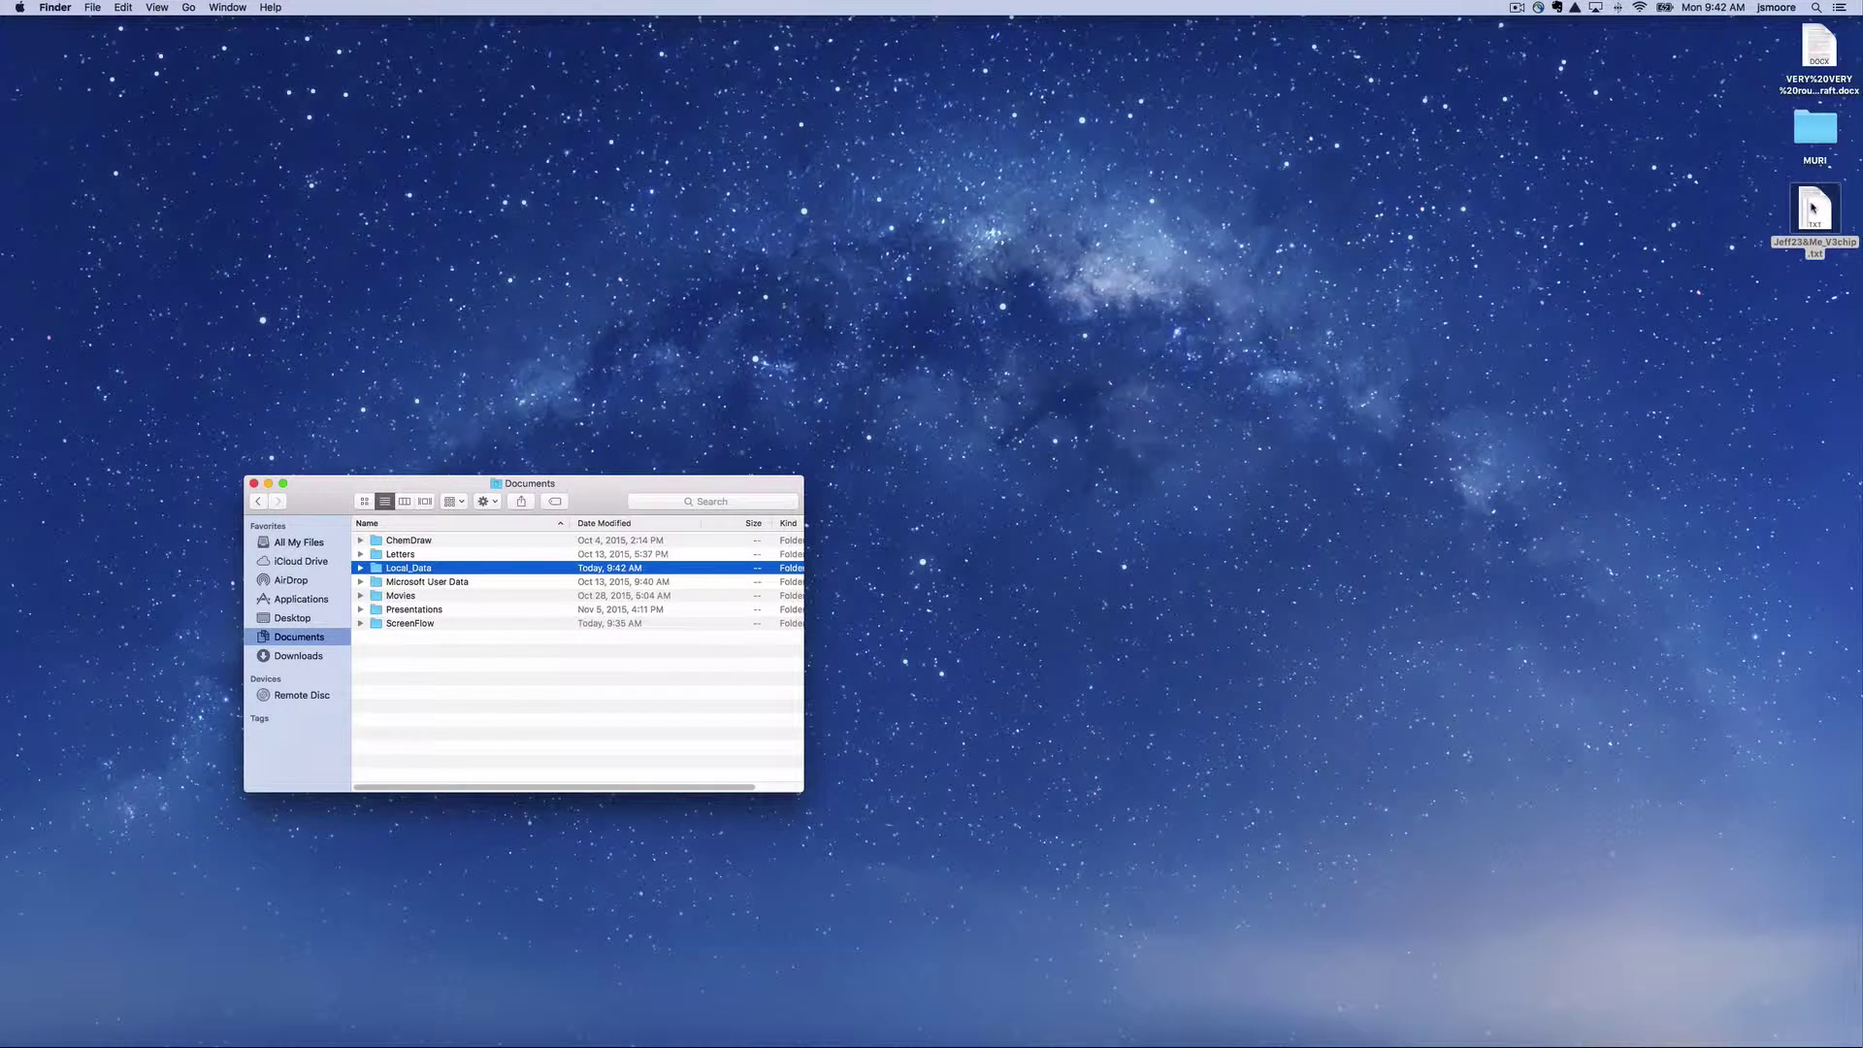
left_click_drag(1813, 208, 402, 570)
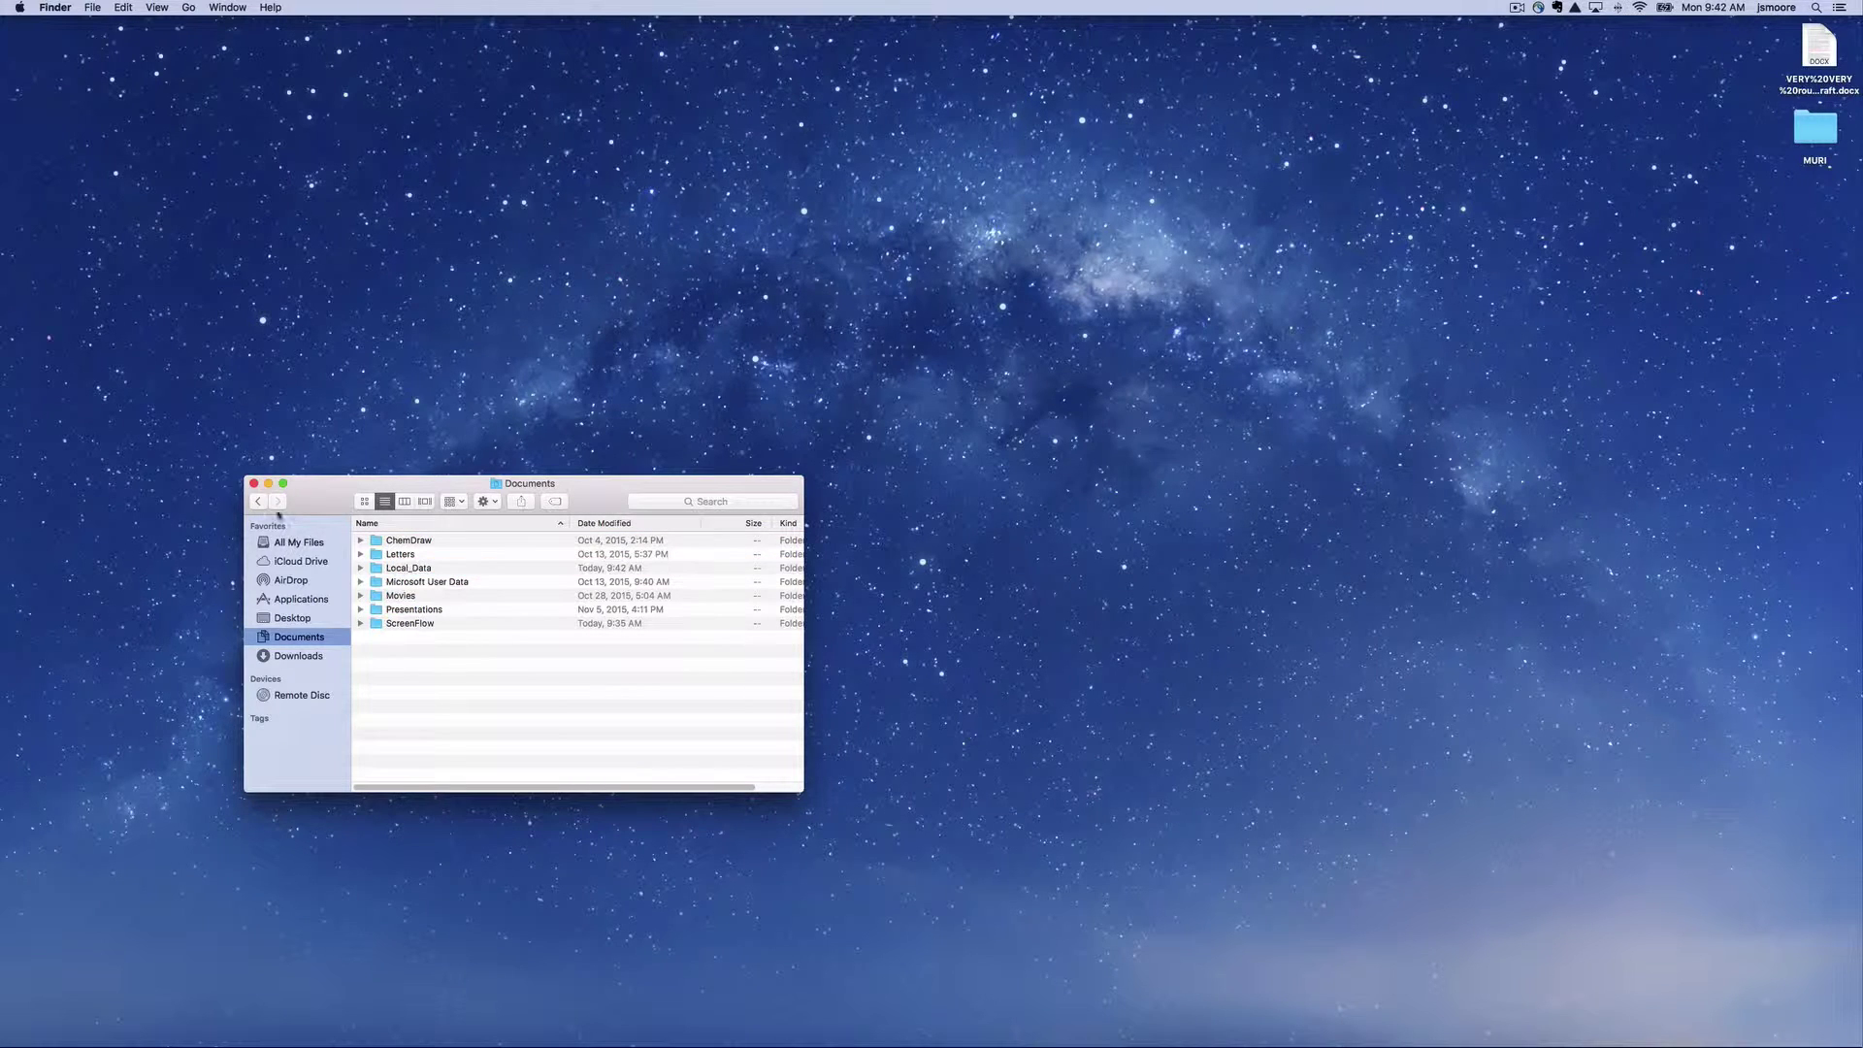
left_click(254, 483)
Add a new data location named Local_Data with its path set to Documents/Local_Data
mouse_move(505, 1033)
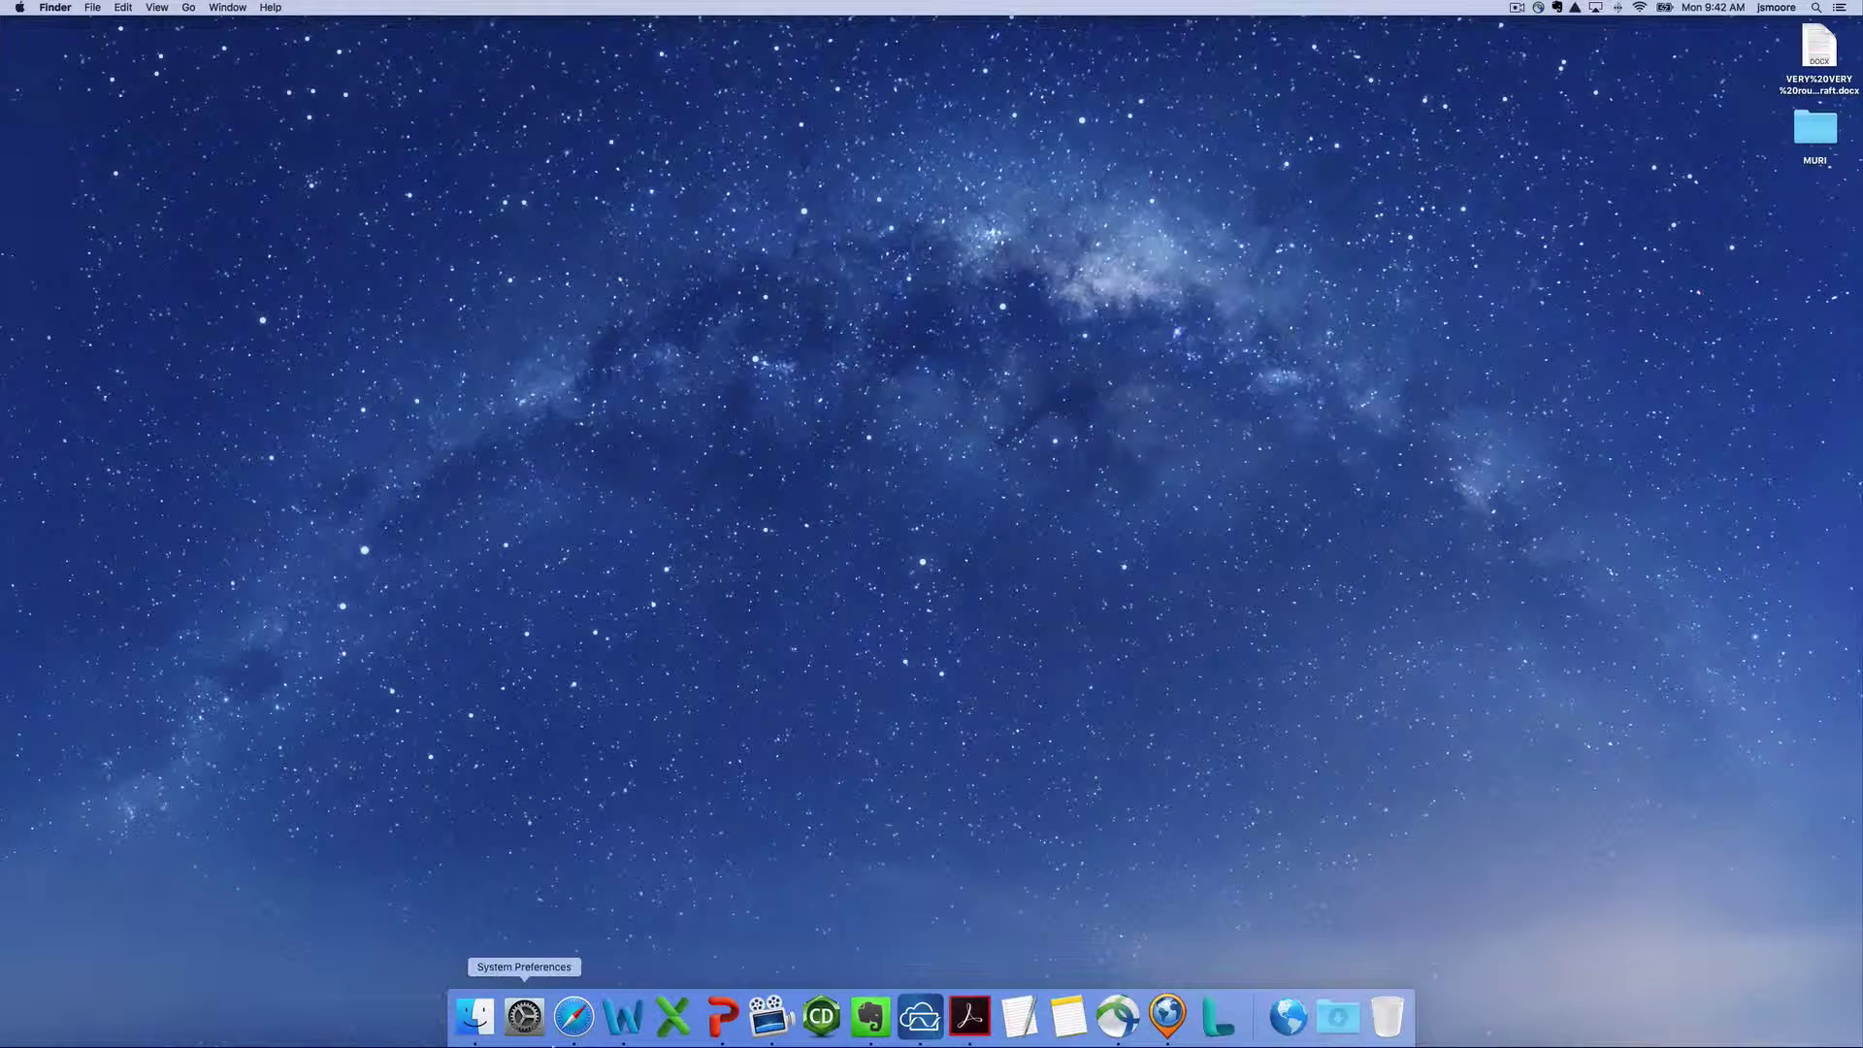
left_click(919, 1017)
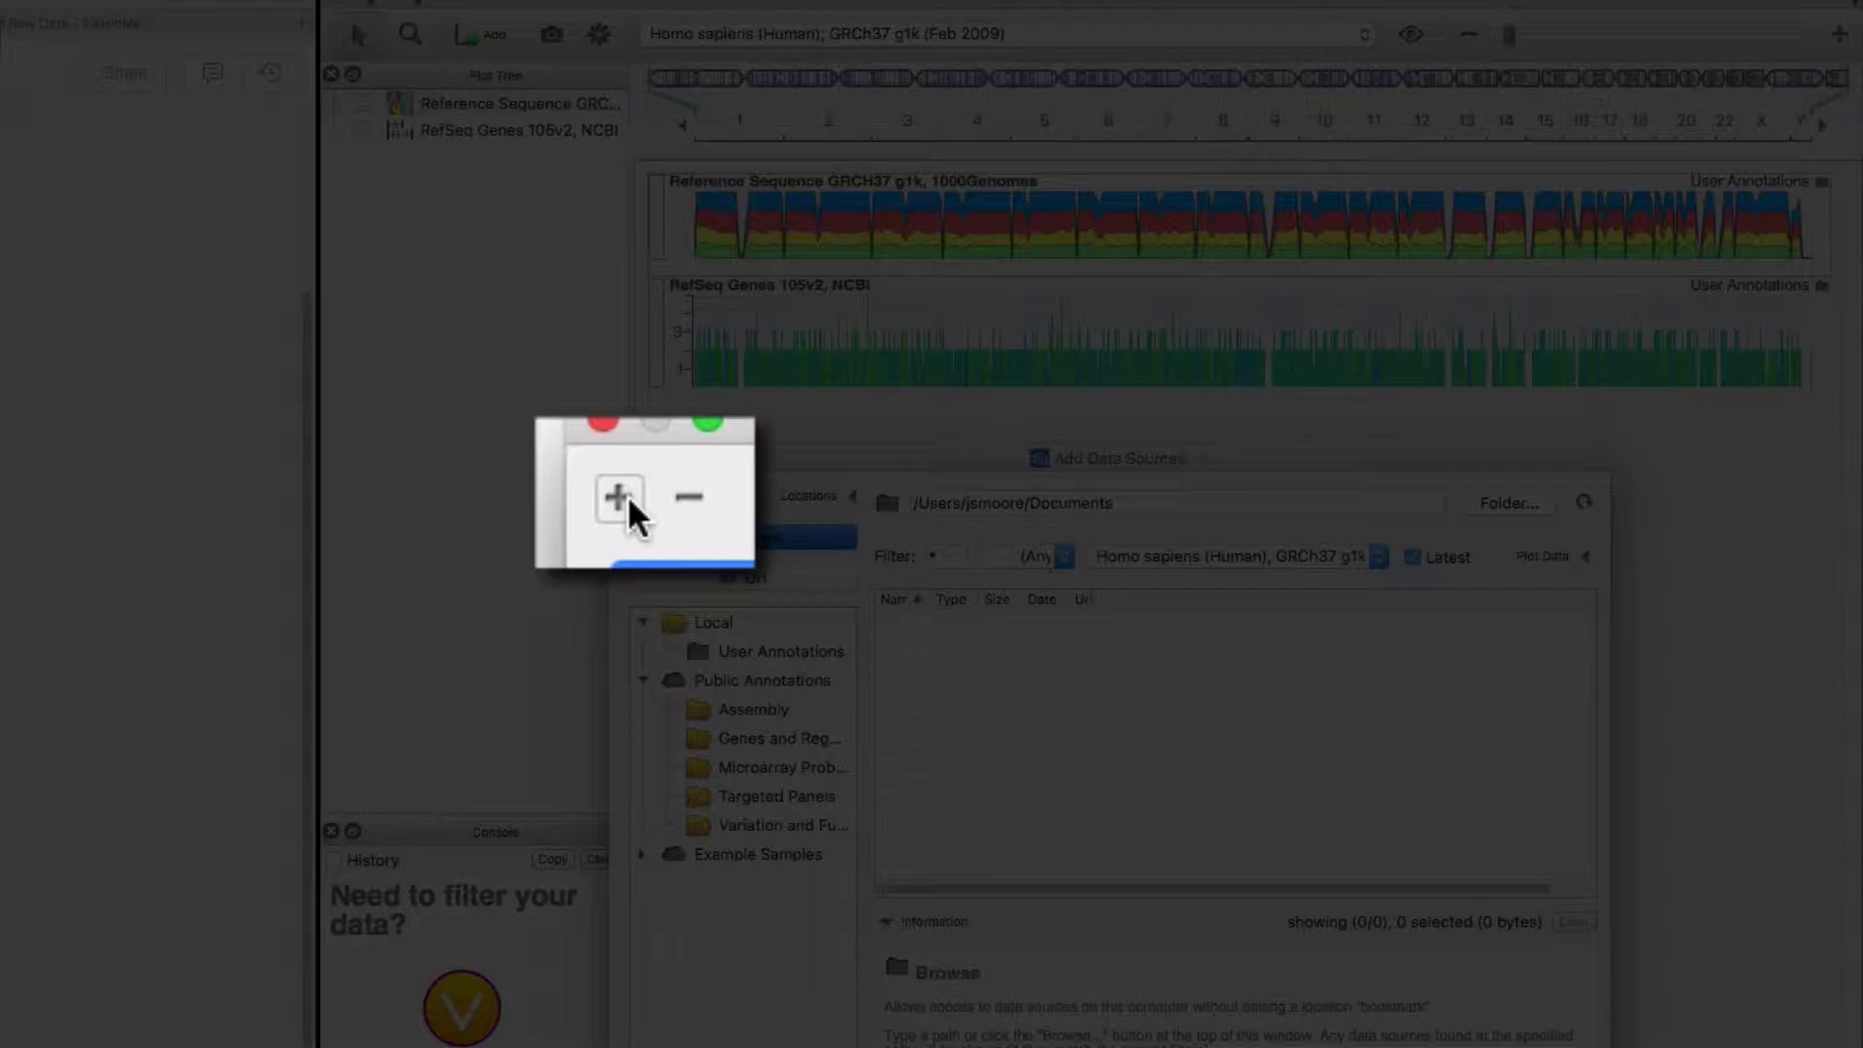
left_click(631, 495)
type("Lo")
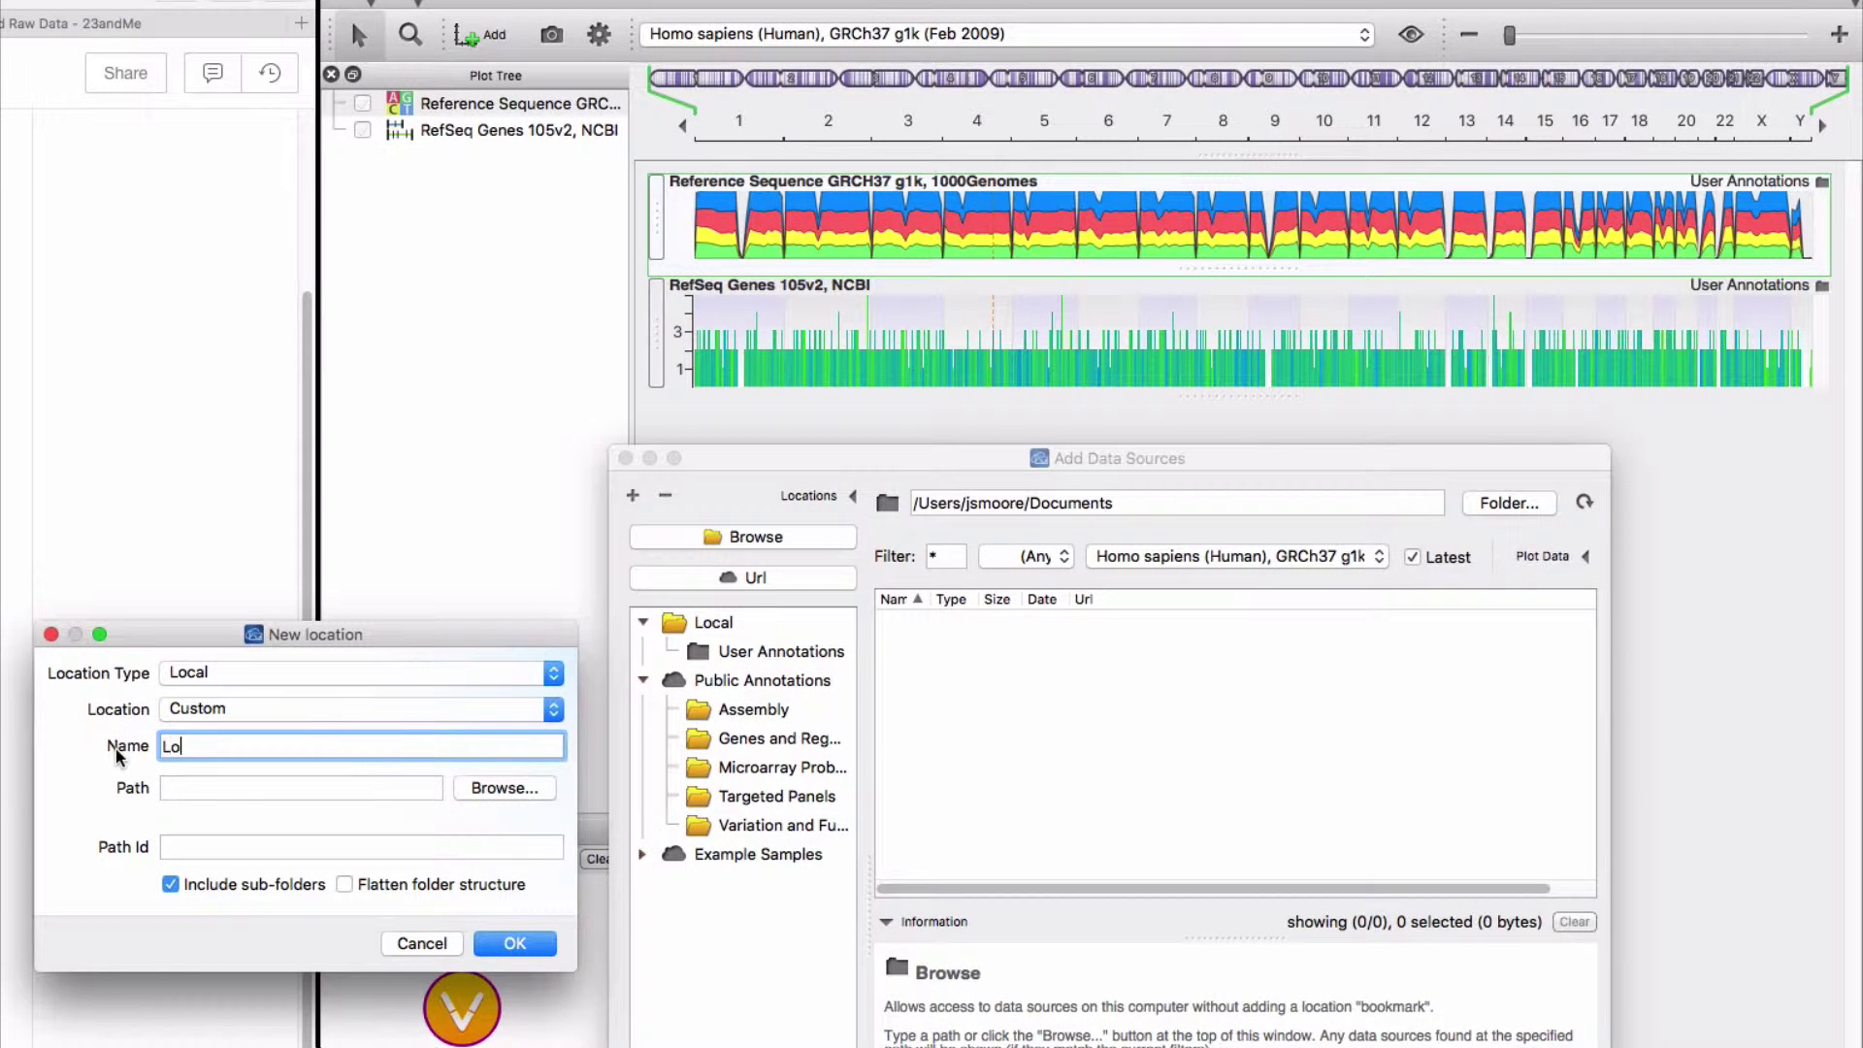
type("cal_Data")
left_click(503, 789)
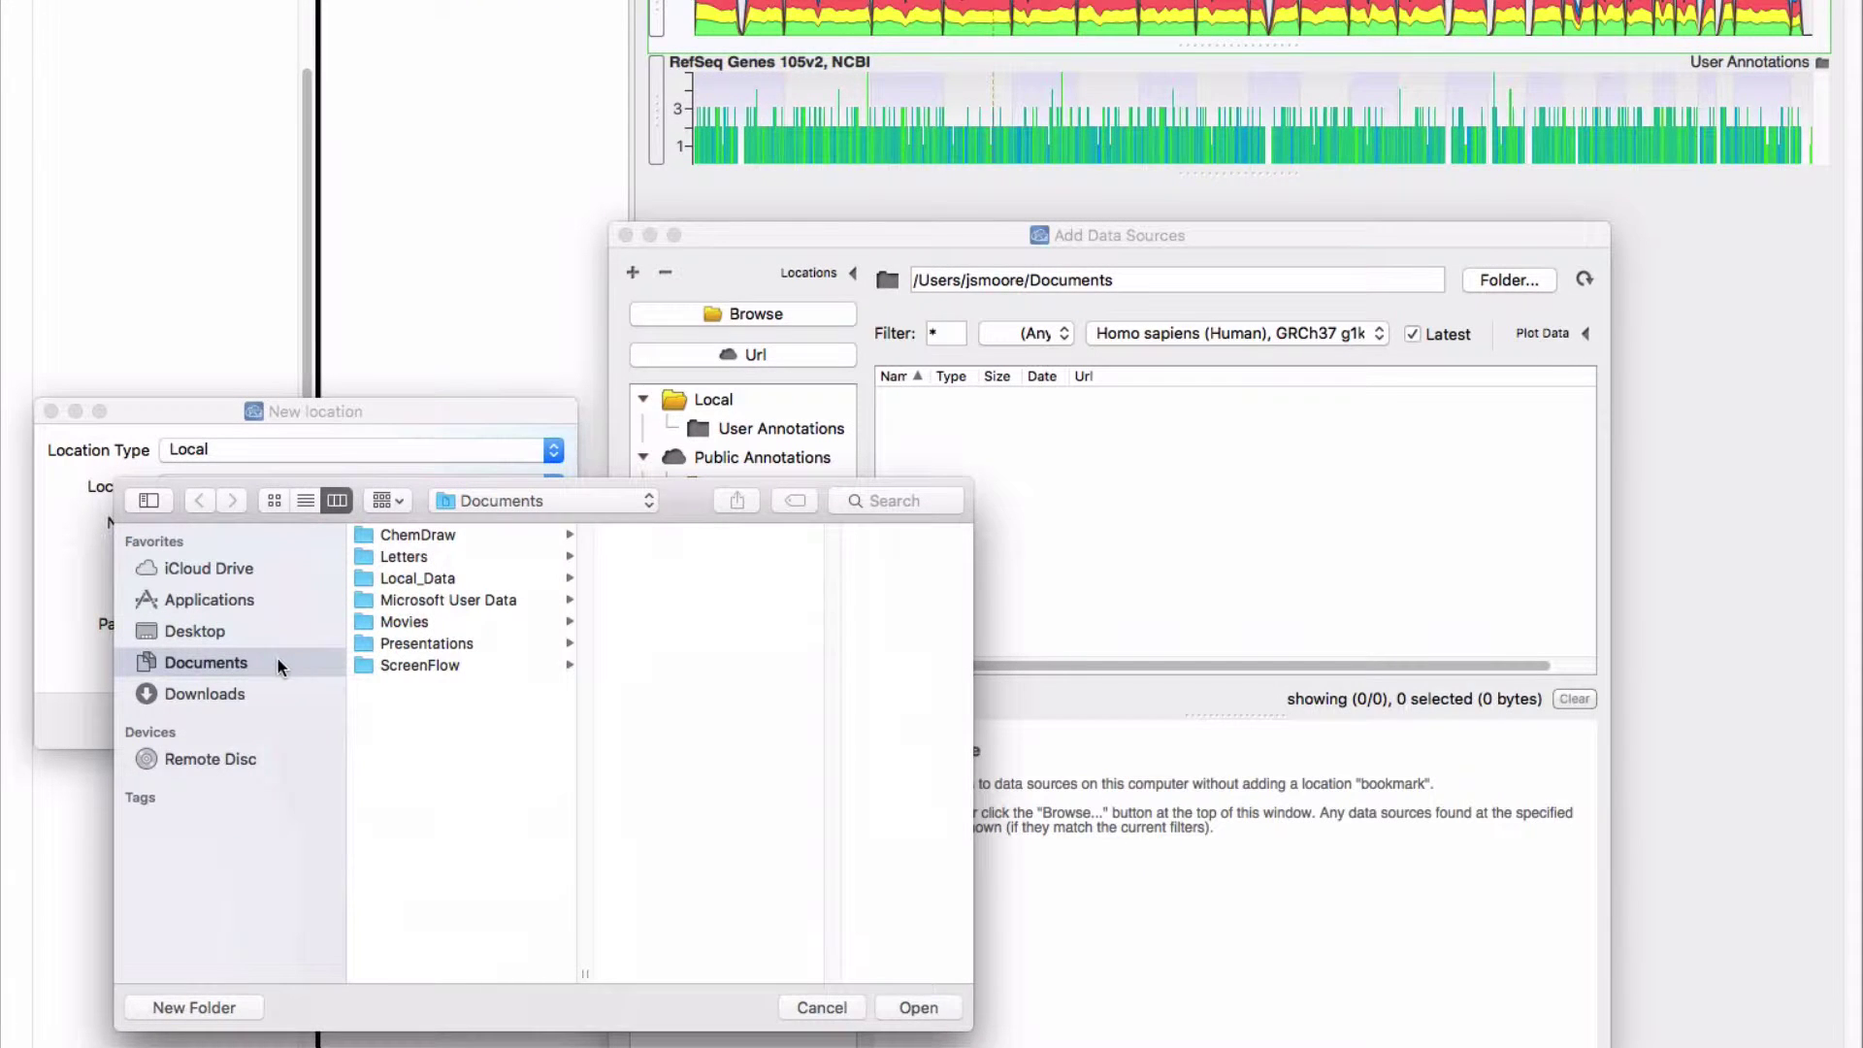
left_click(403, 579)
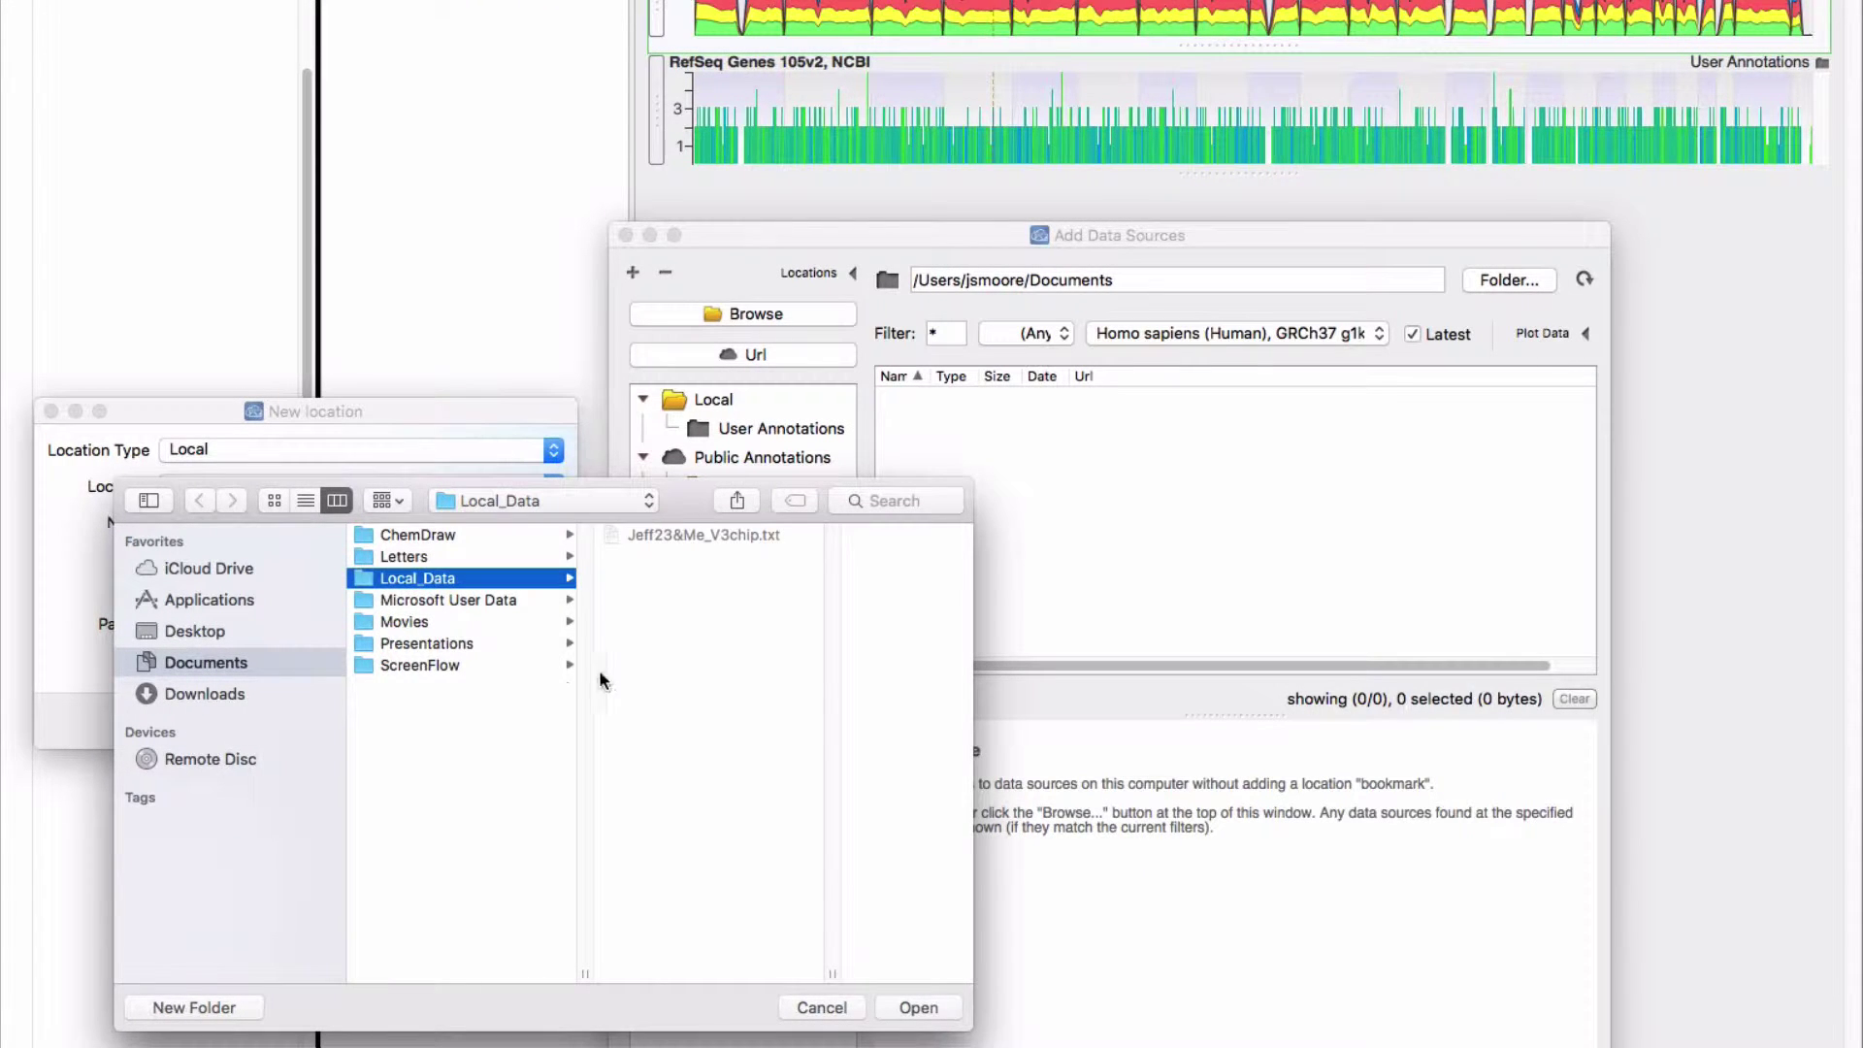
left_click(931, 1010)
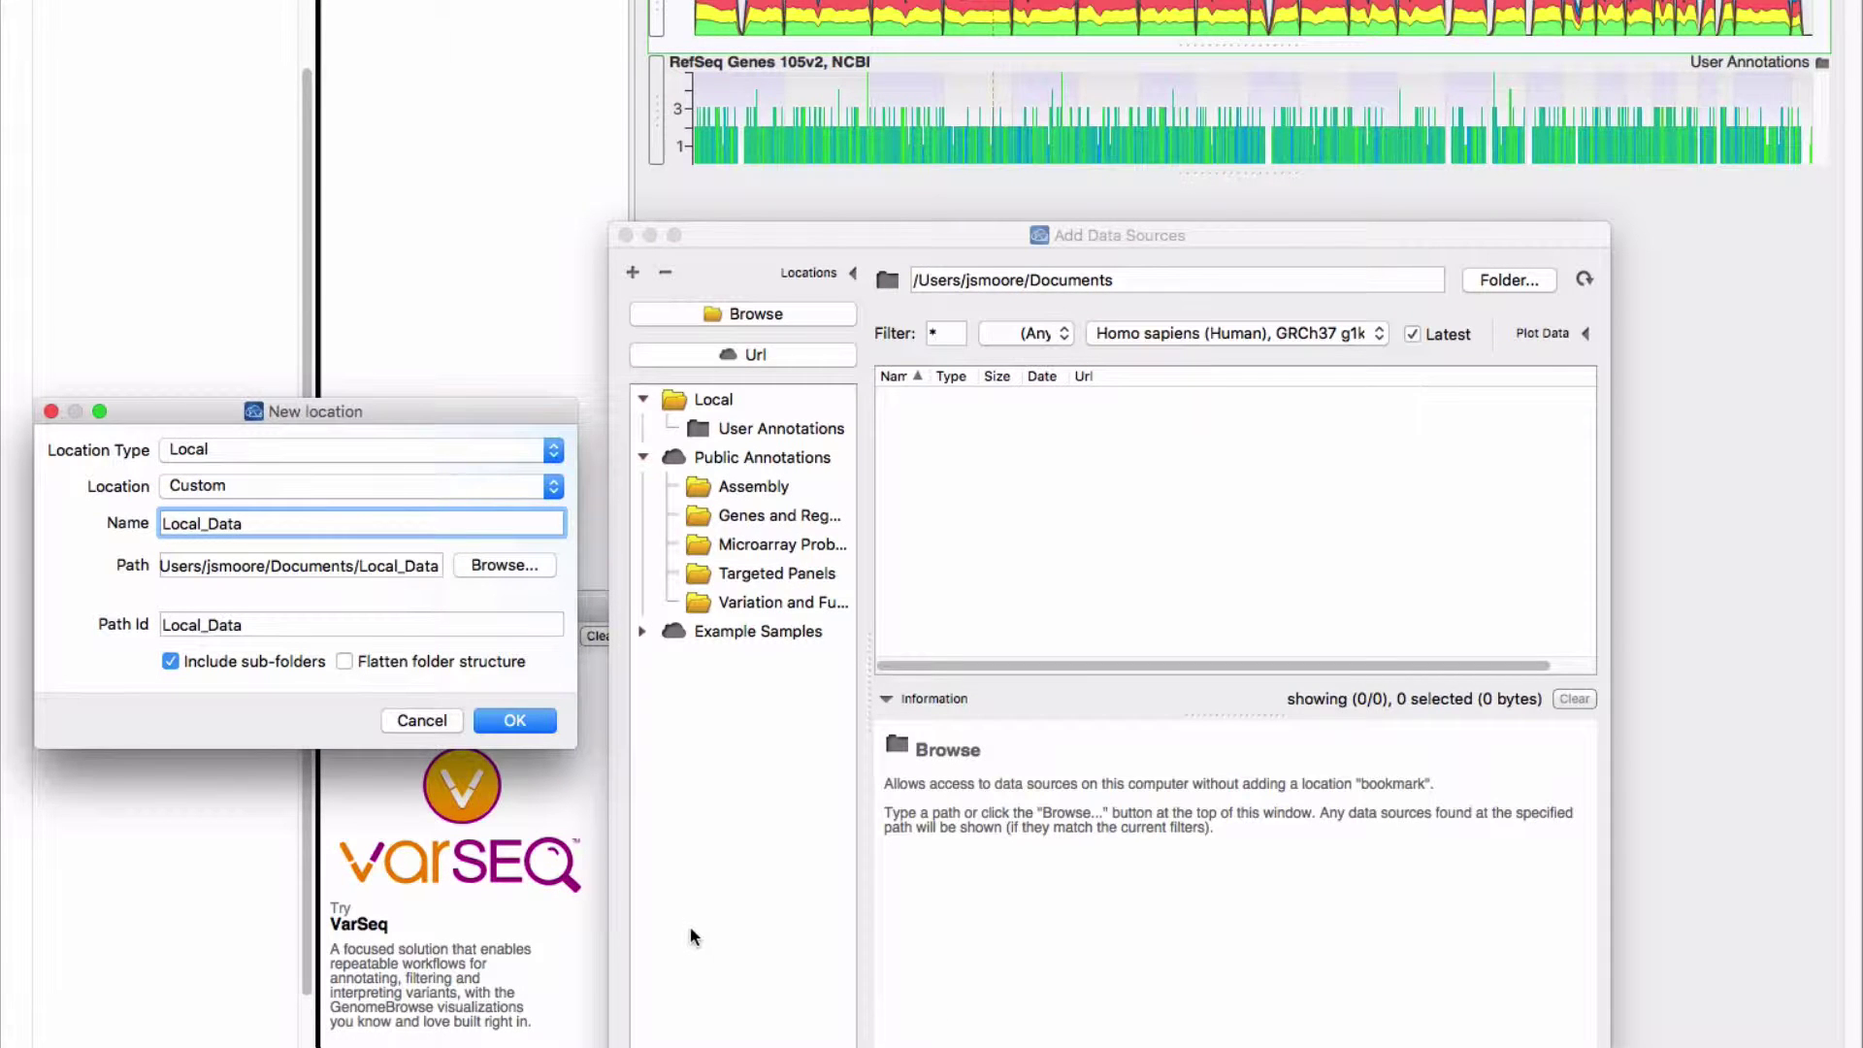
Confirm the Local_Data location and plot the 23andMe V3chip variant map as a Variants track
left_click(514, 721)
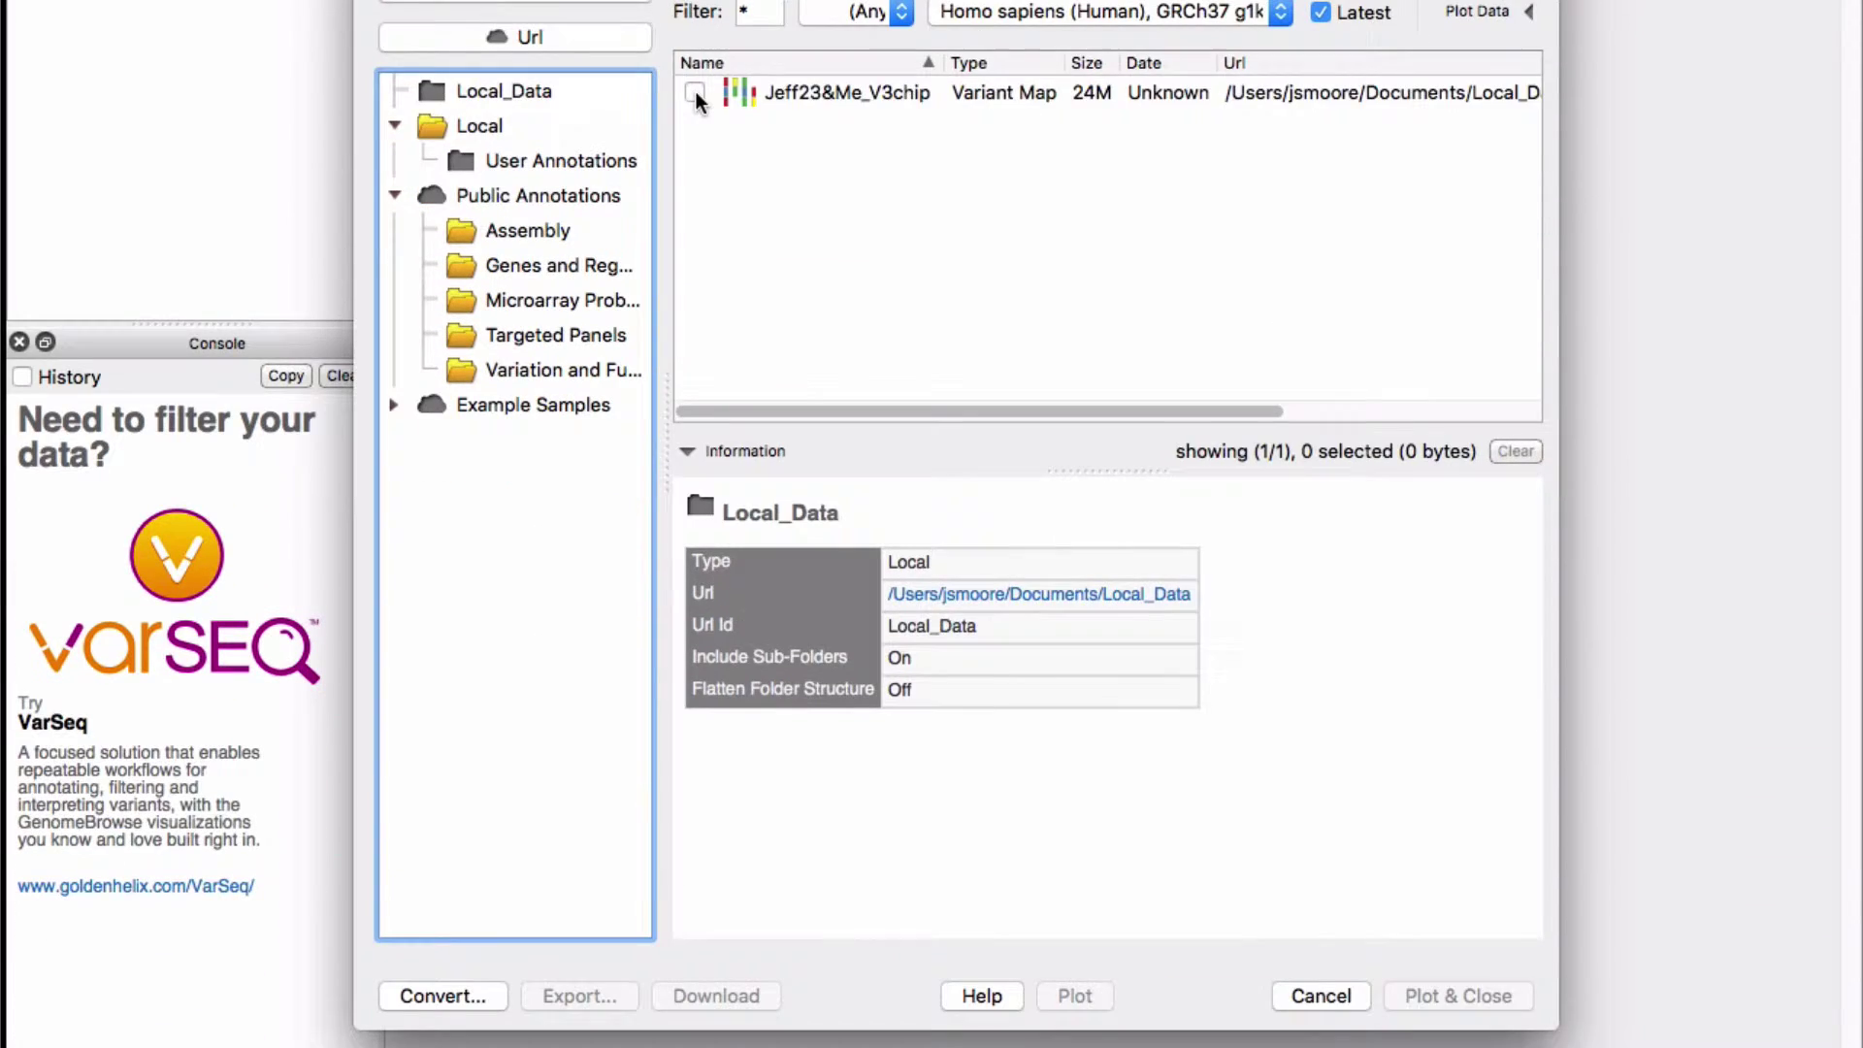
left_click(695, 92)
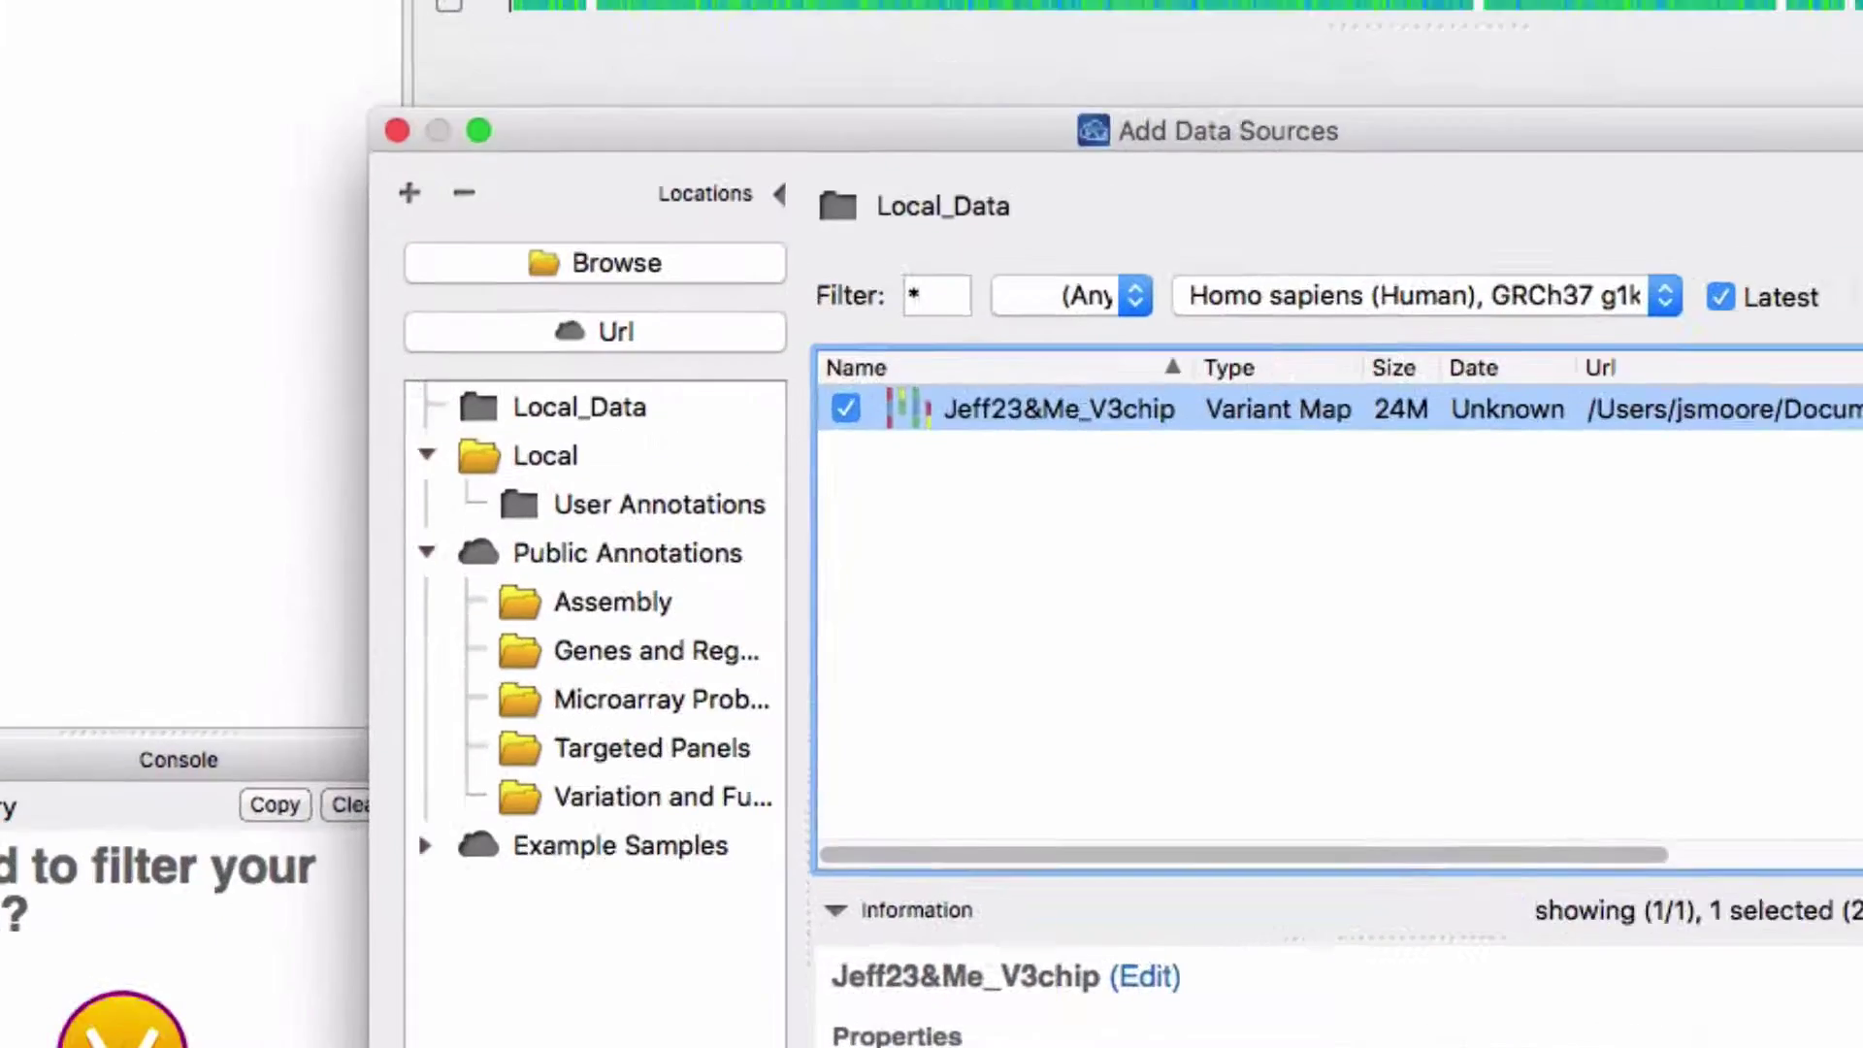
left_click(1477, 993)
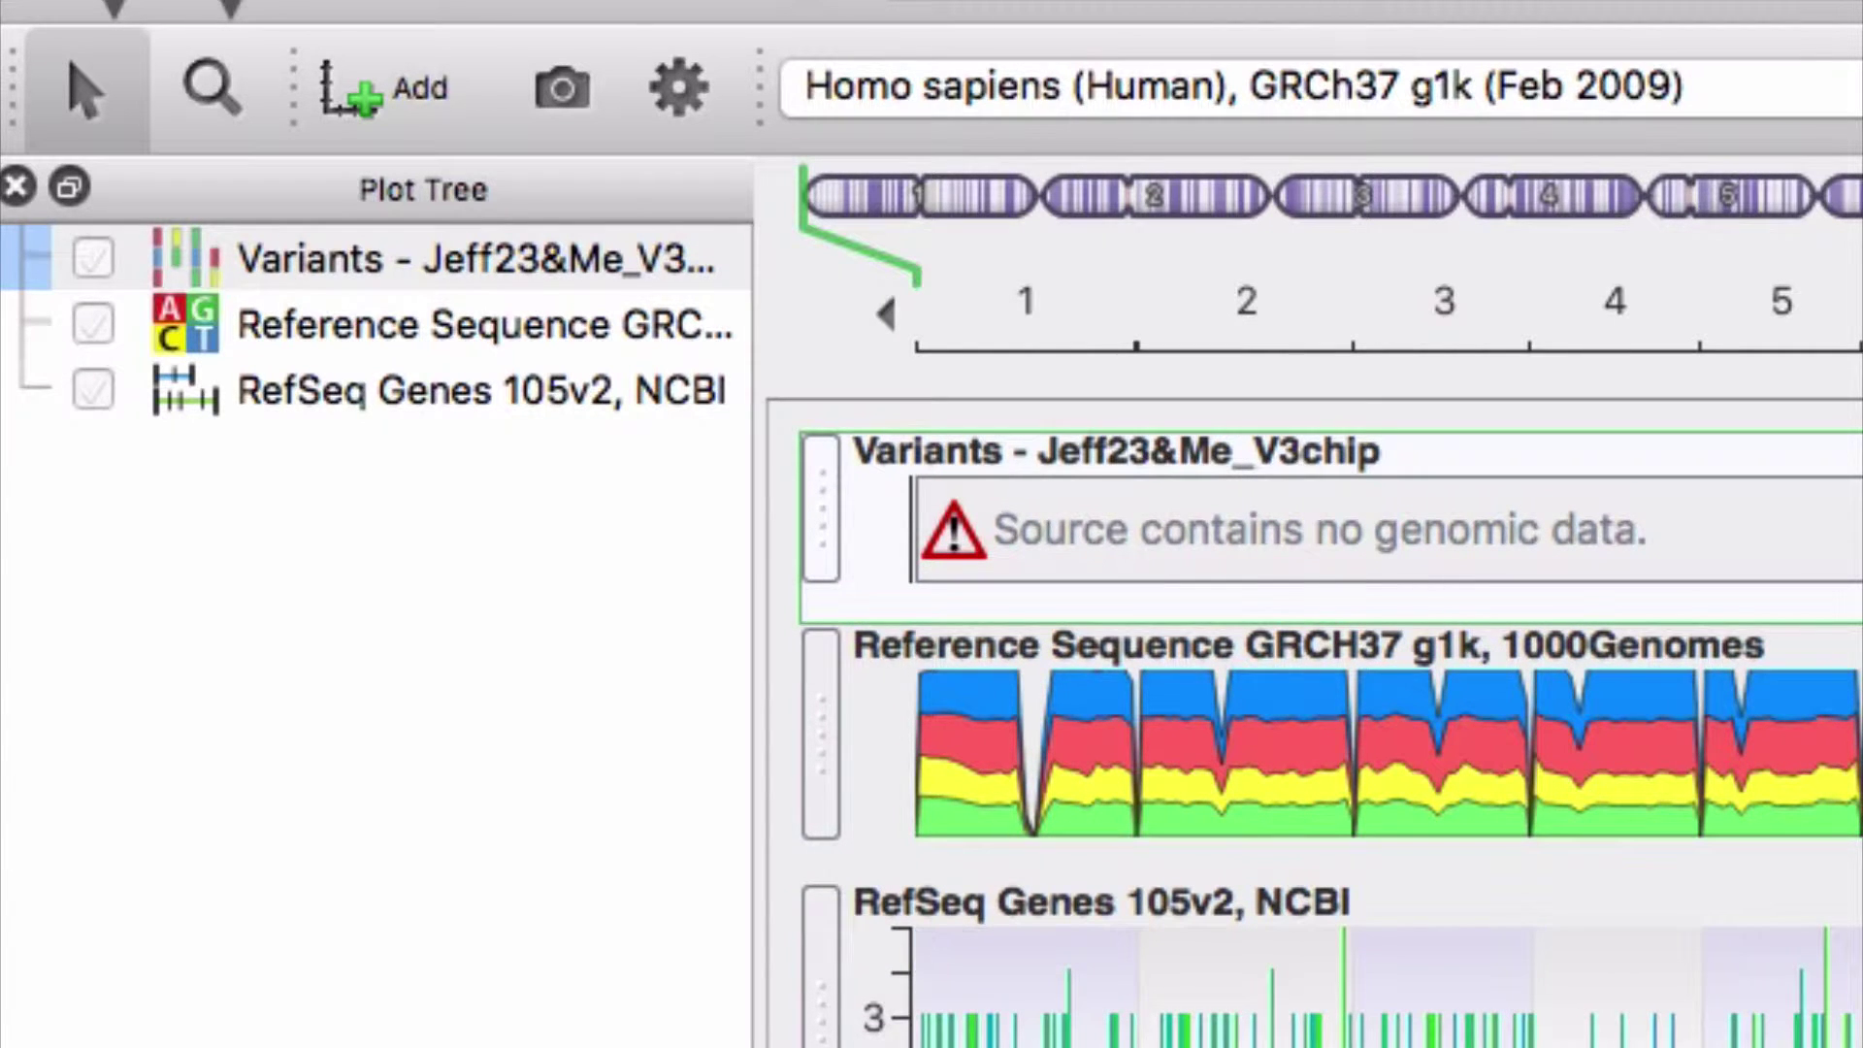
Uncheck and delete the empty 23andMe V3chip Variants track in the Plot Tree
left_click(94, 259)
left_click(94, 259)
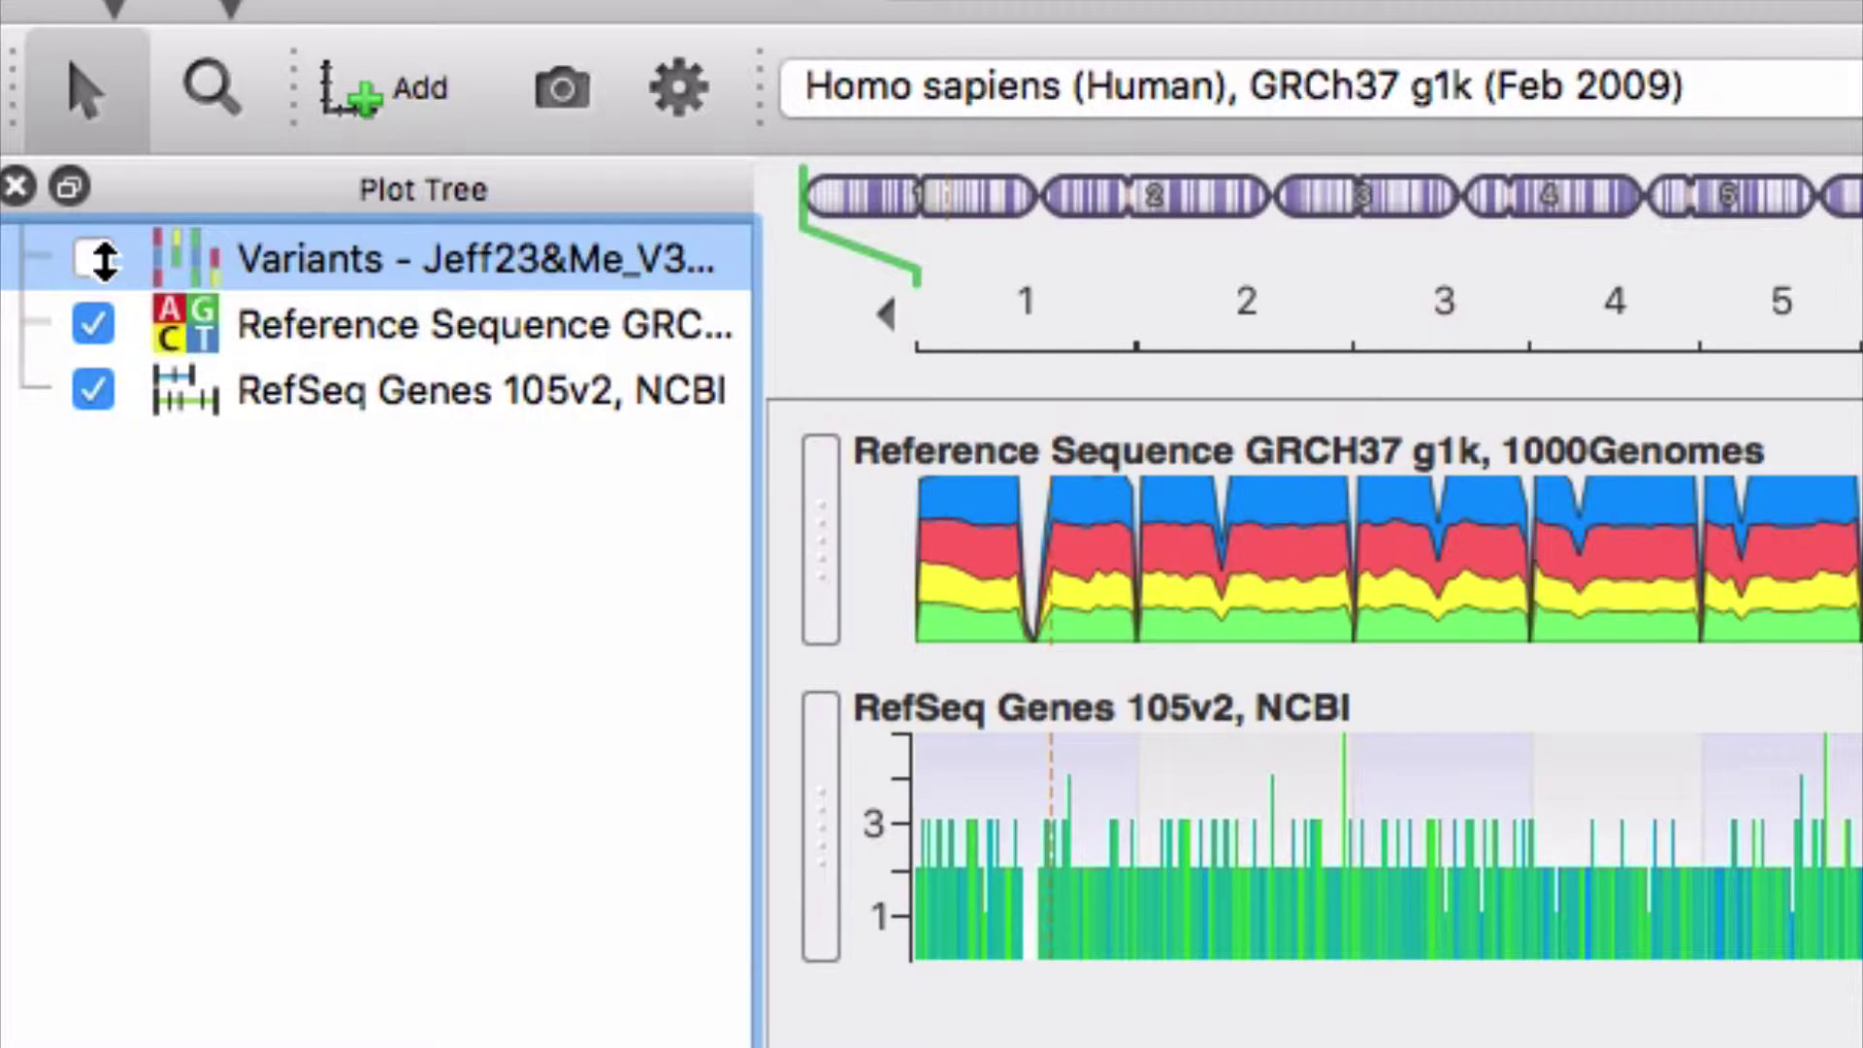
right_click(293, 248)
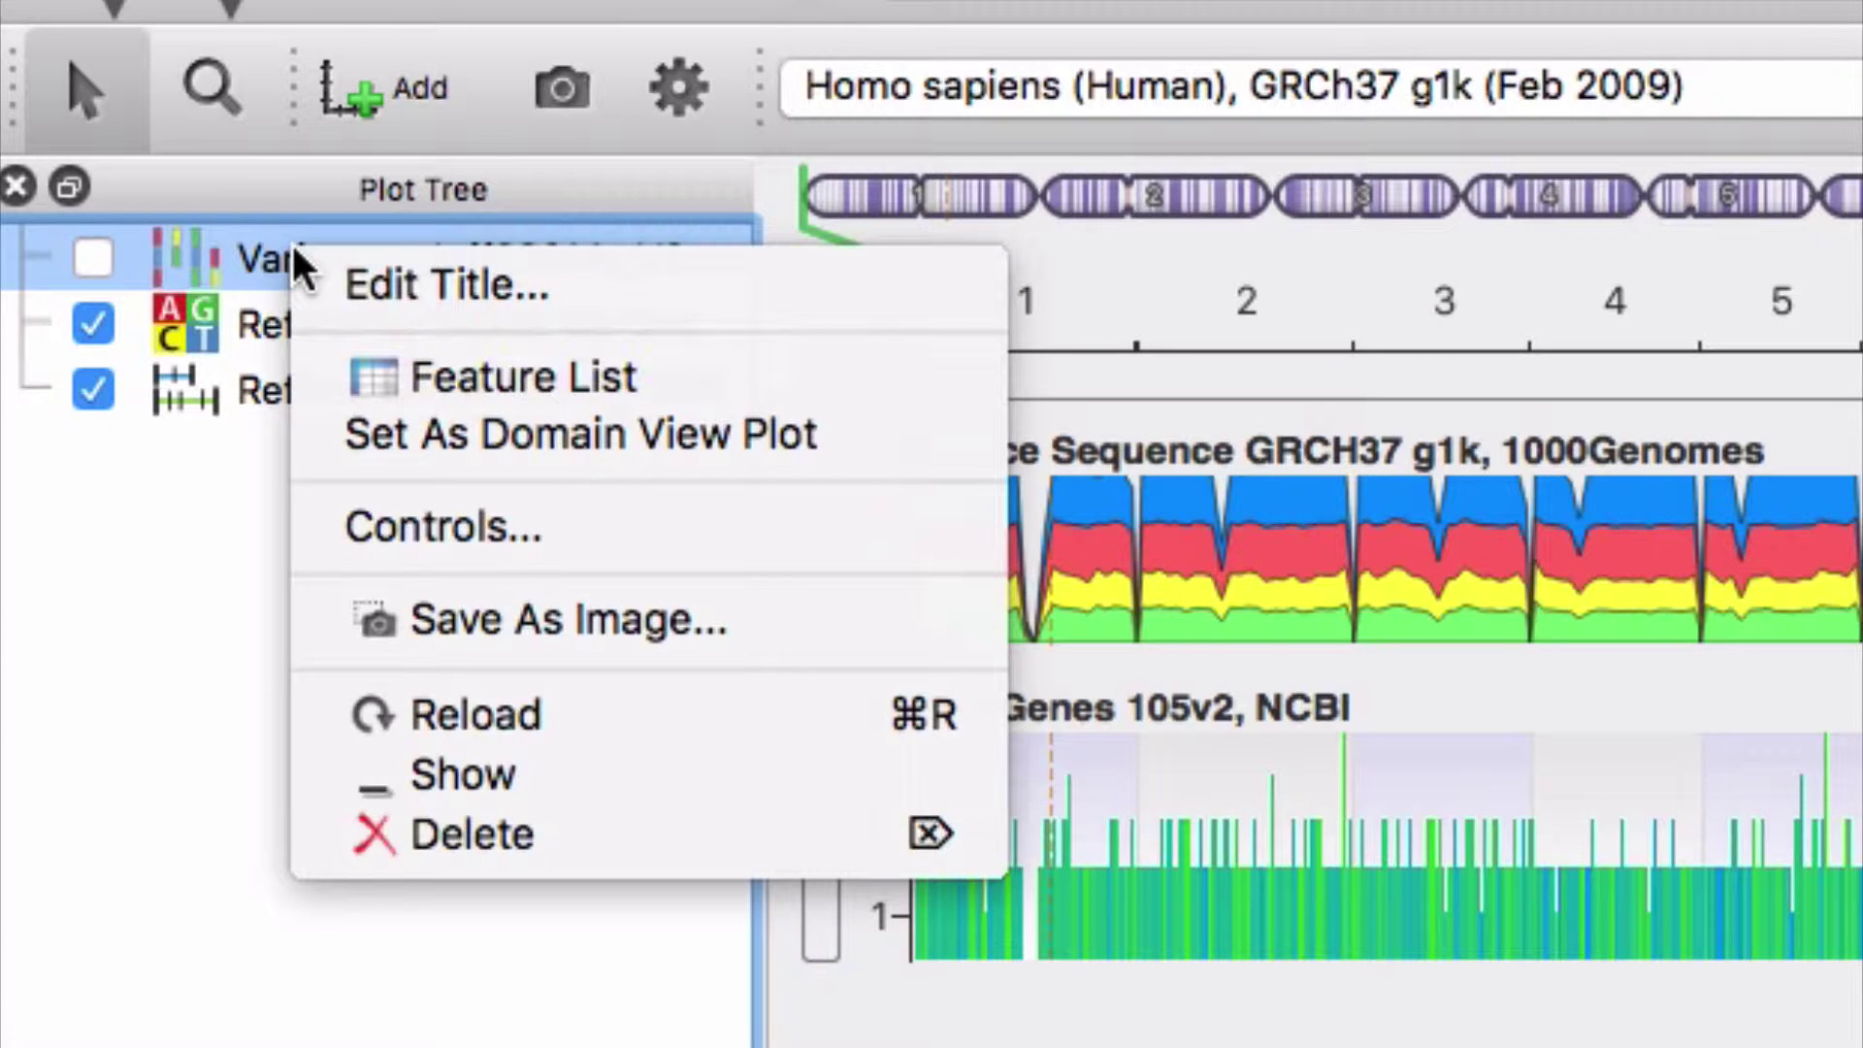
left_click(527, 811)
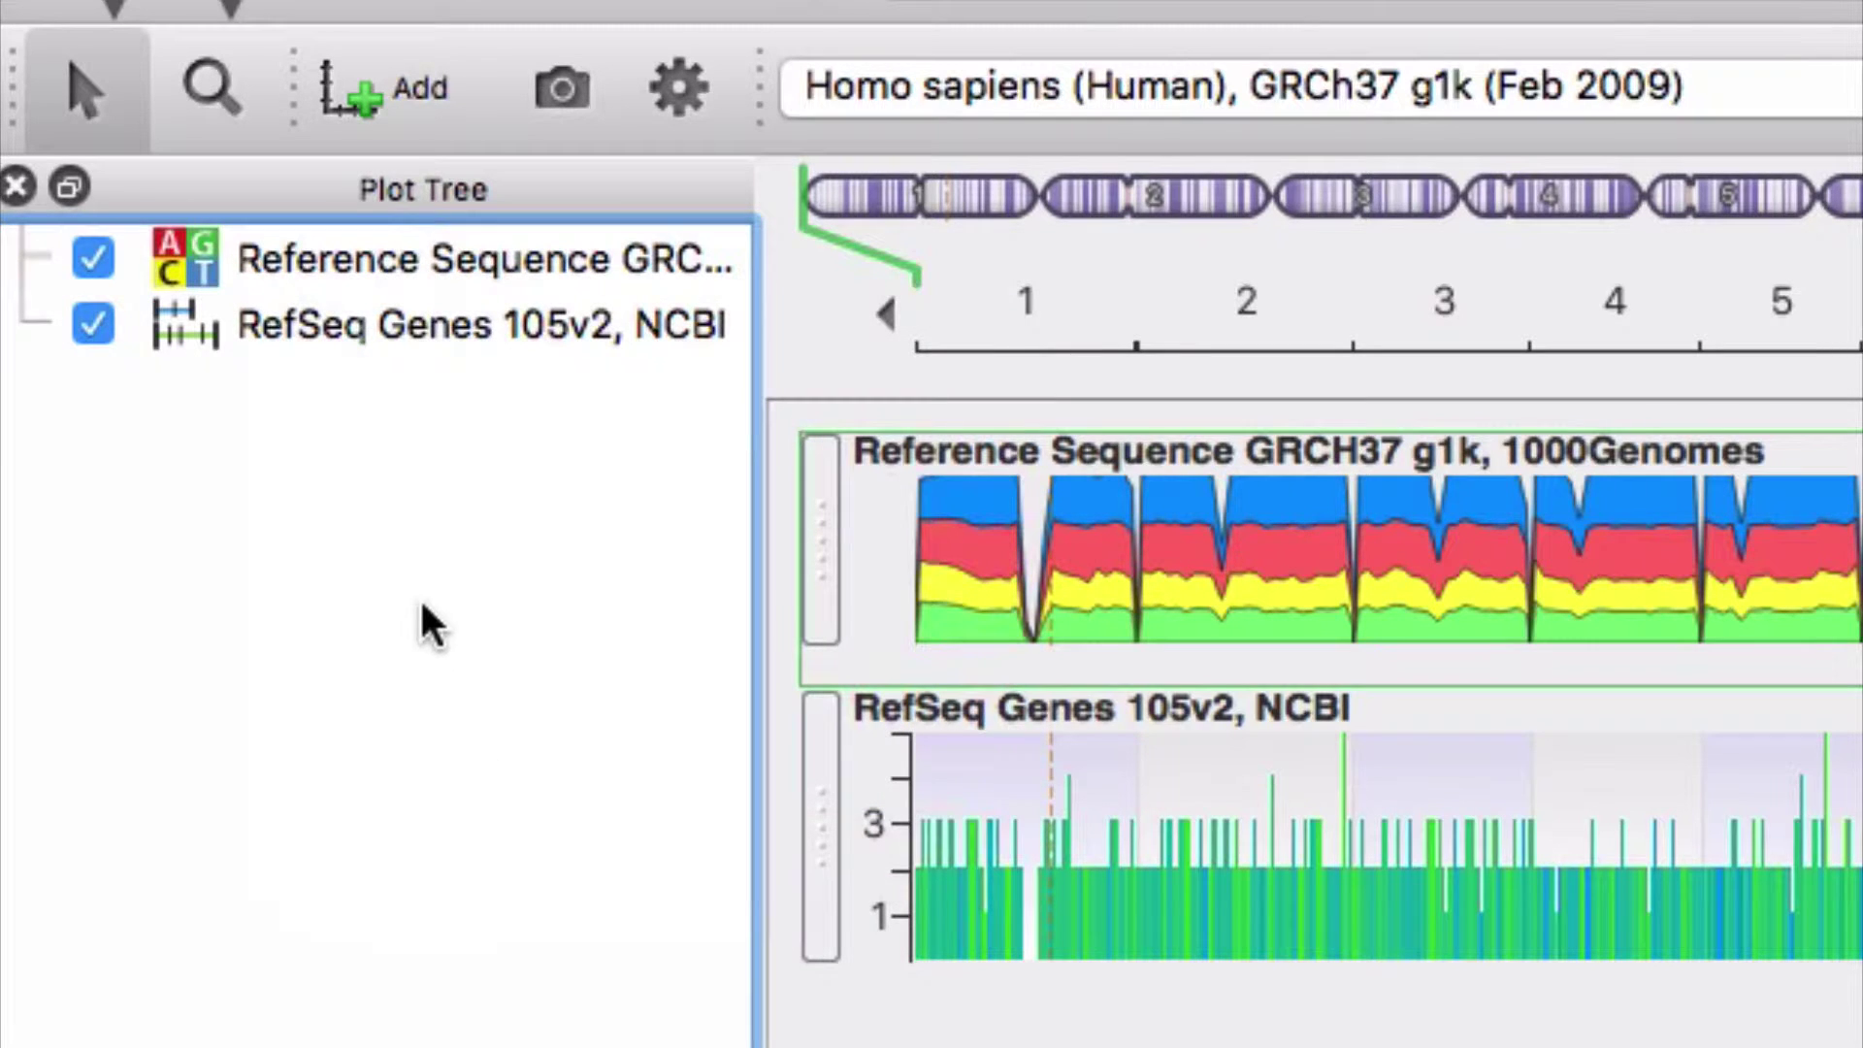
Start the Convert Source Wizard and add the 23andMe raw text file to it
left_click(394, 101)
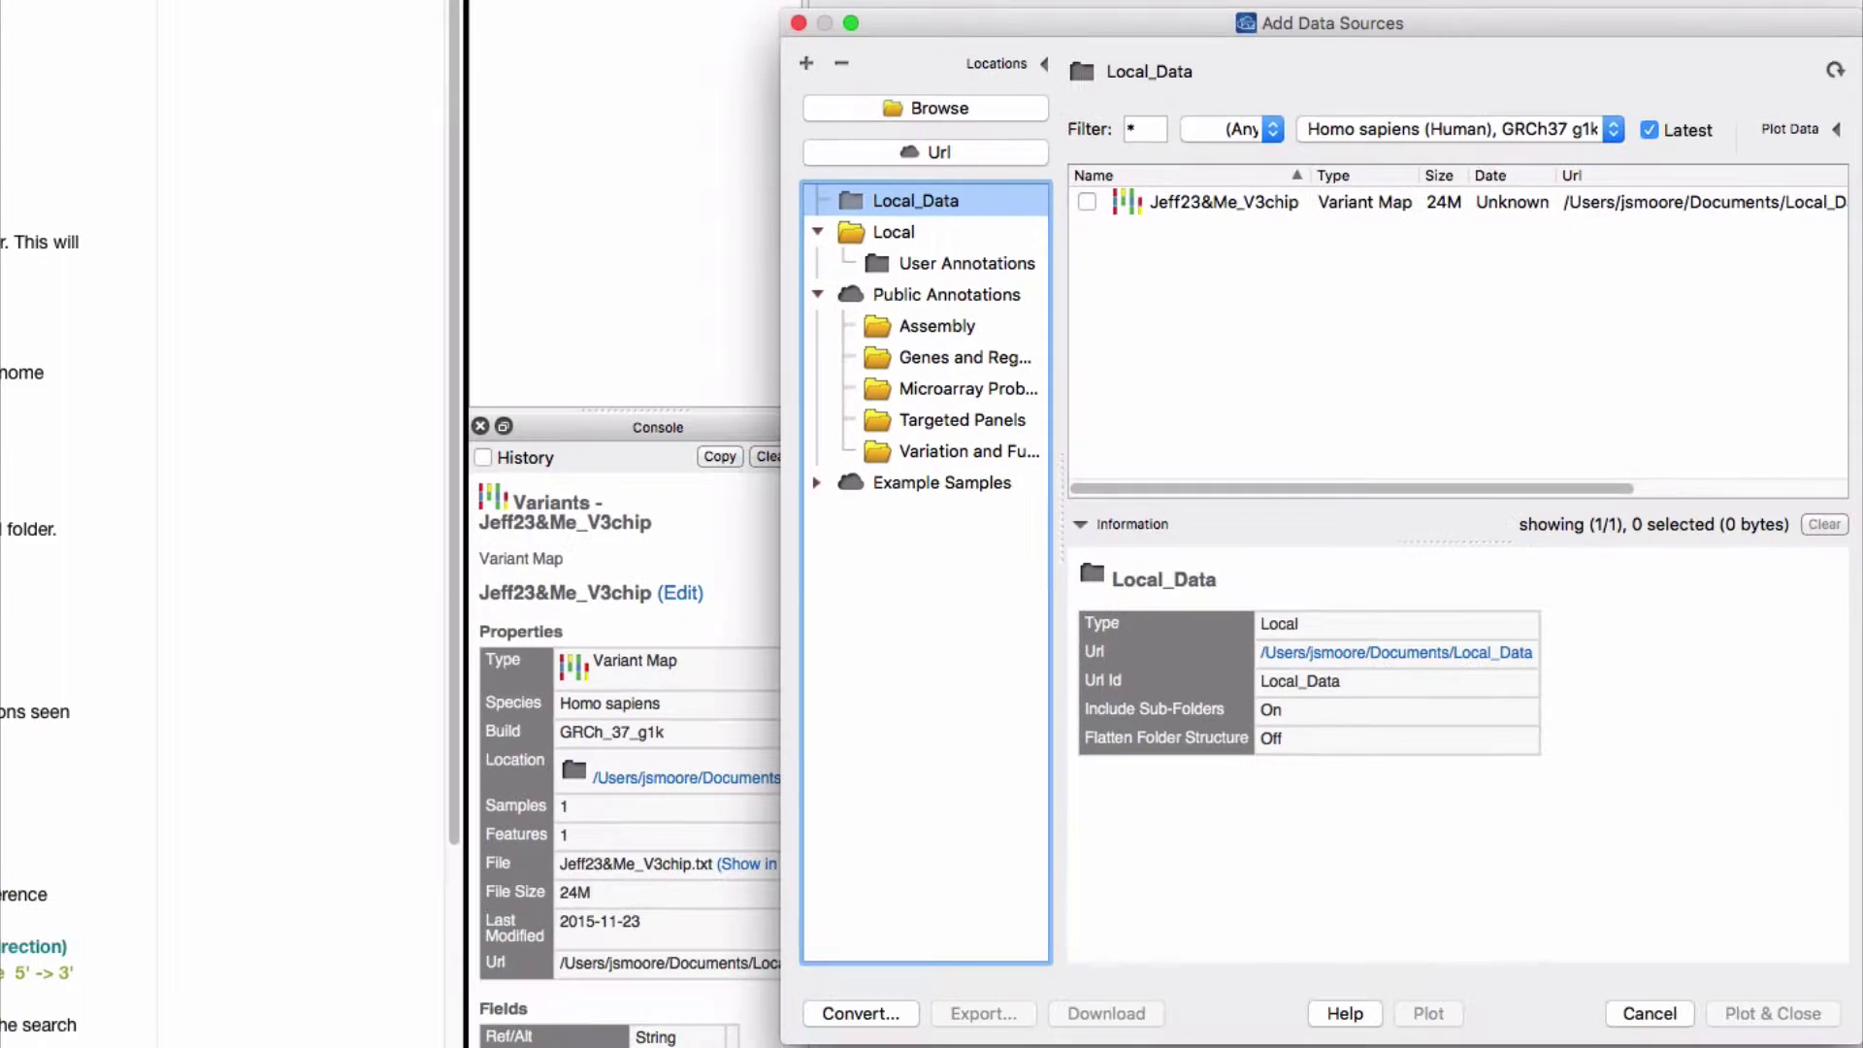
left_click(1086, 202)
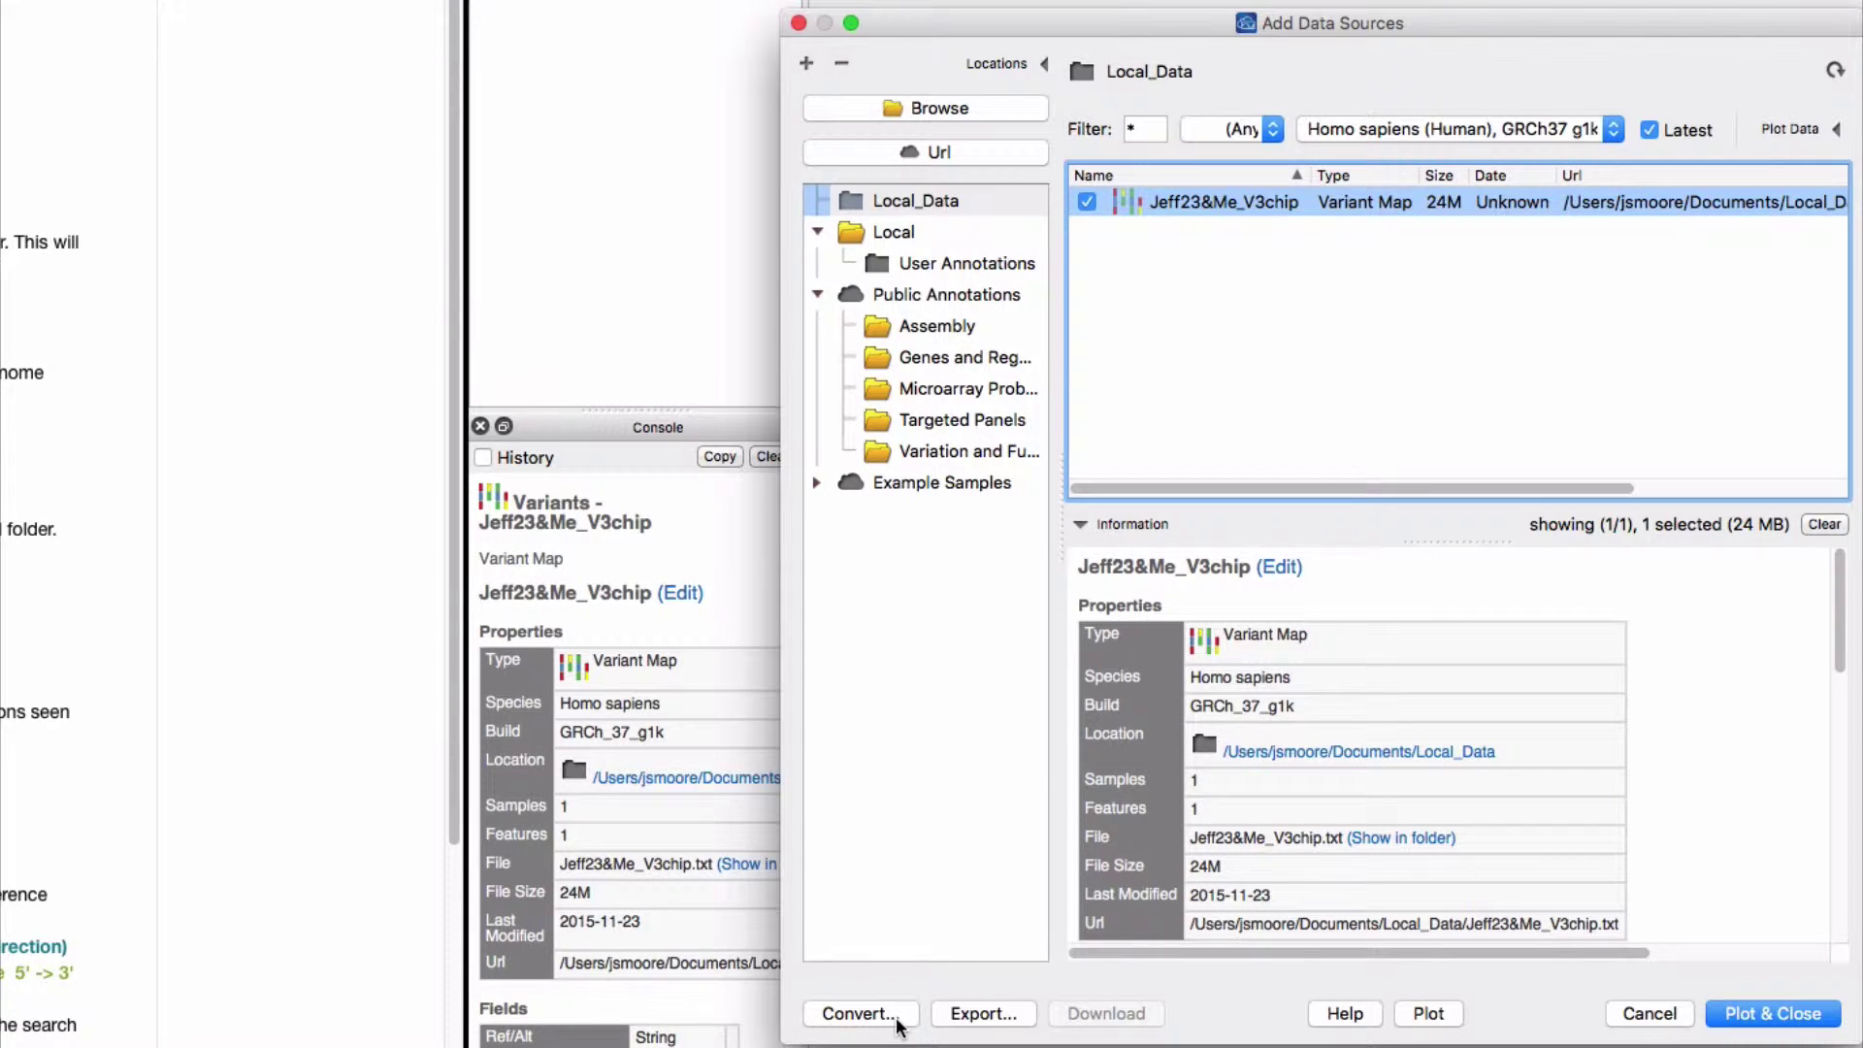
left_click(858, 1013)
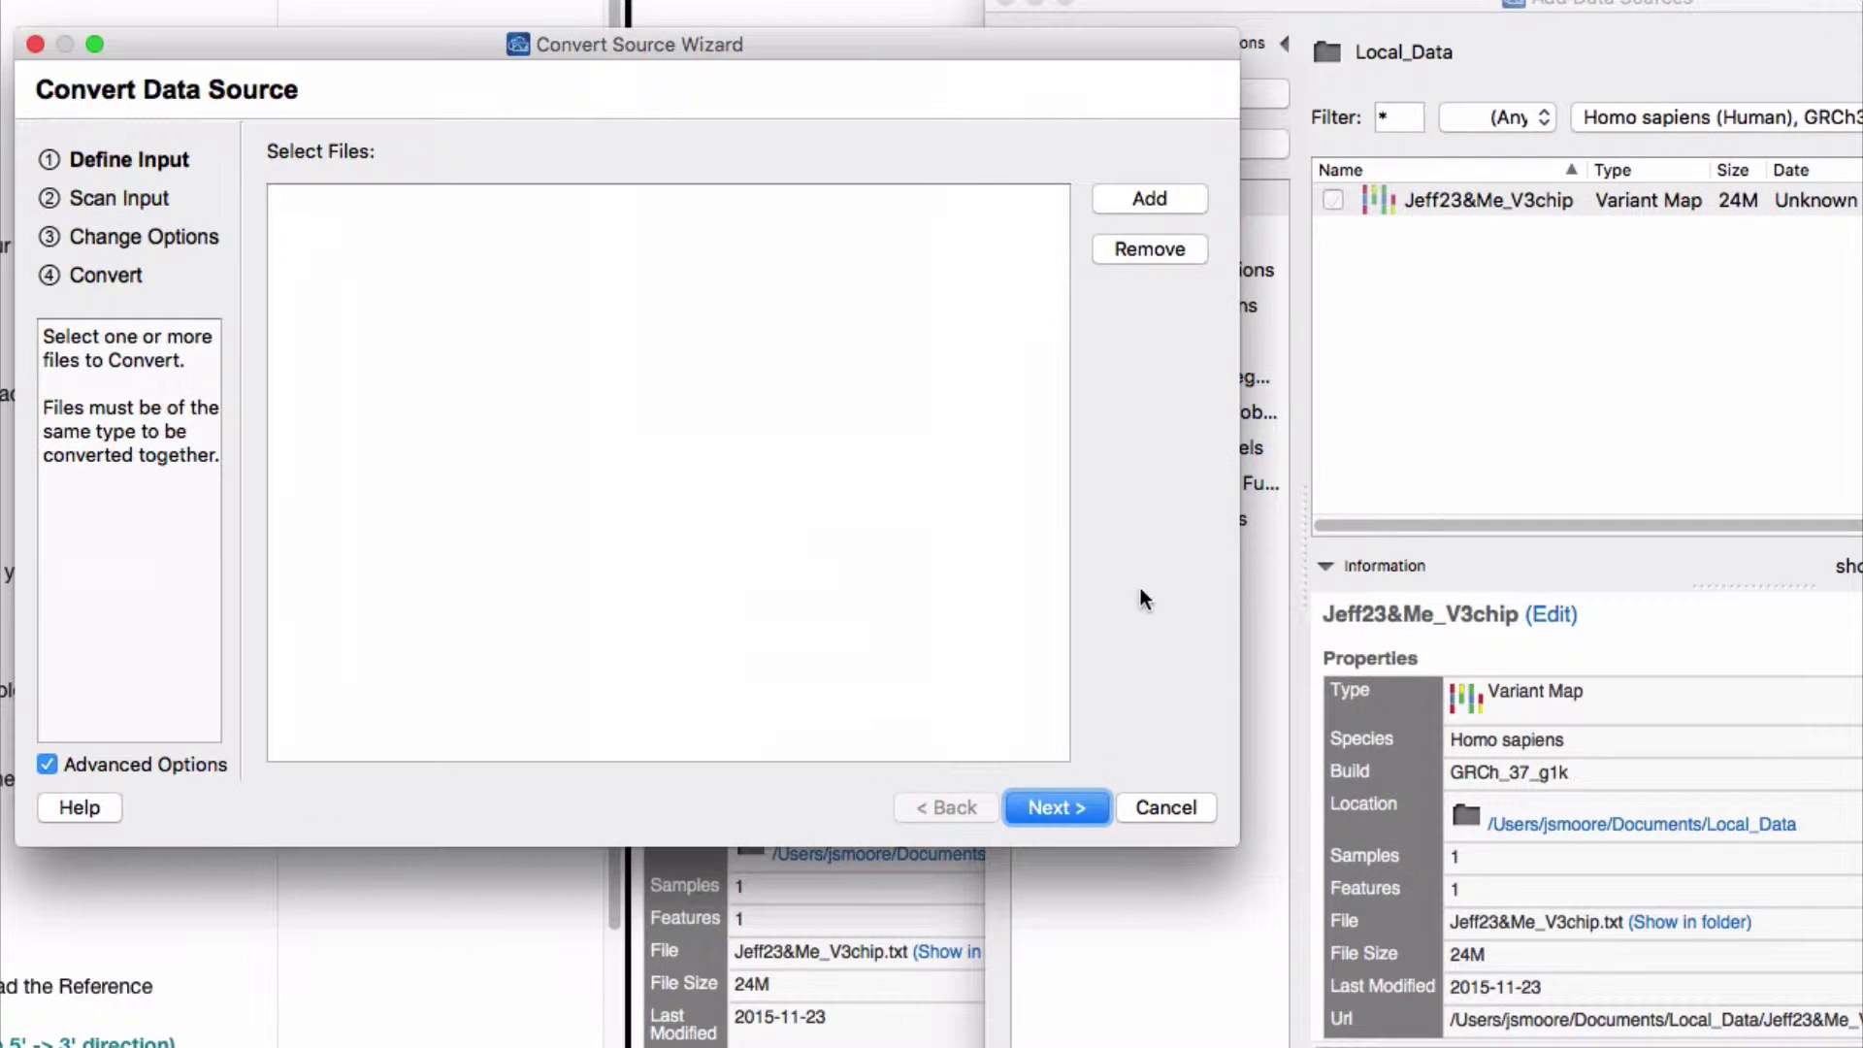
left_click(1163, 200)
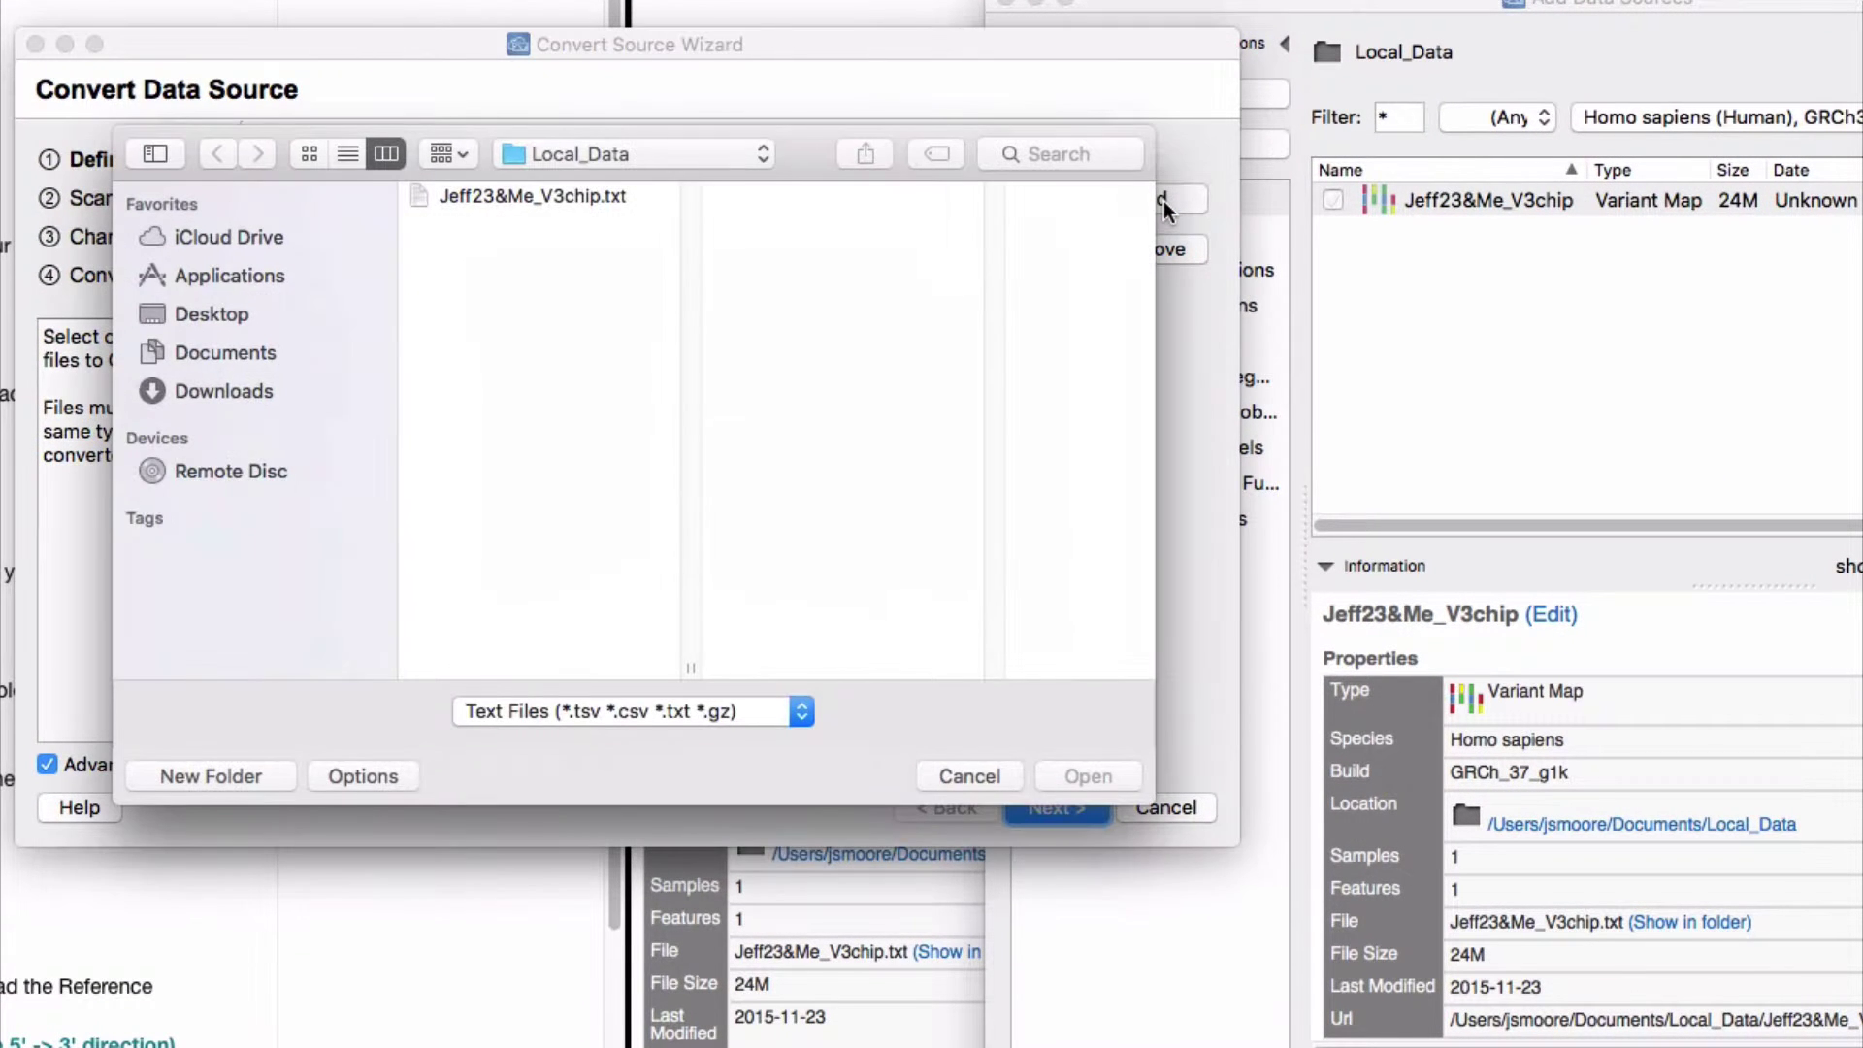
left_click(635, 200)
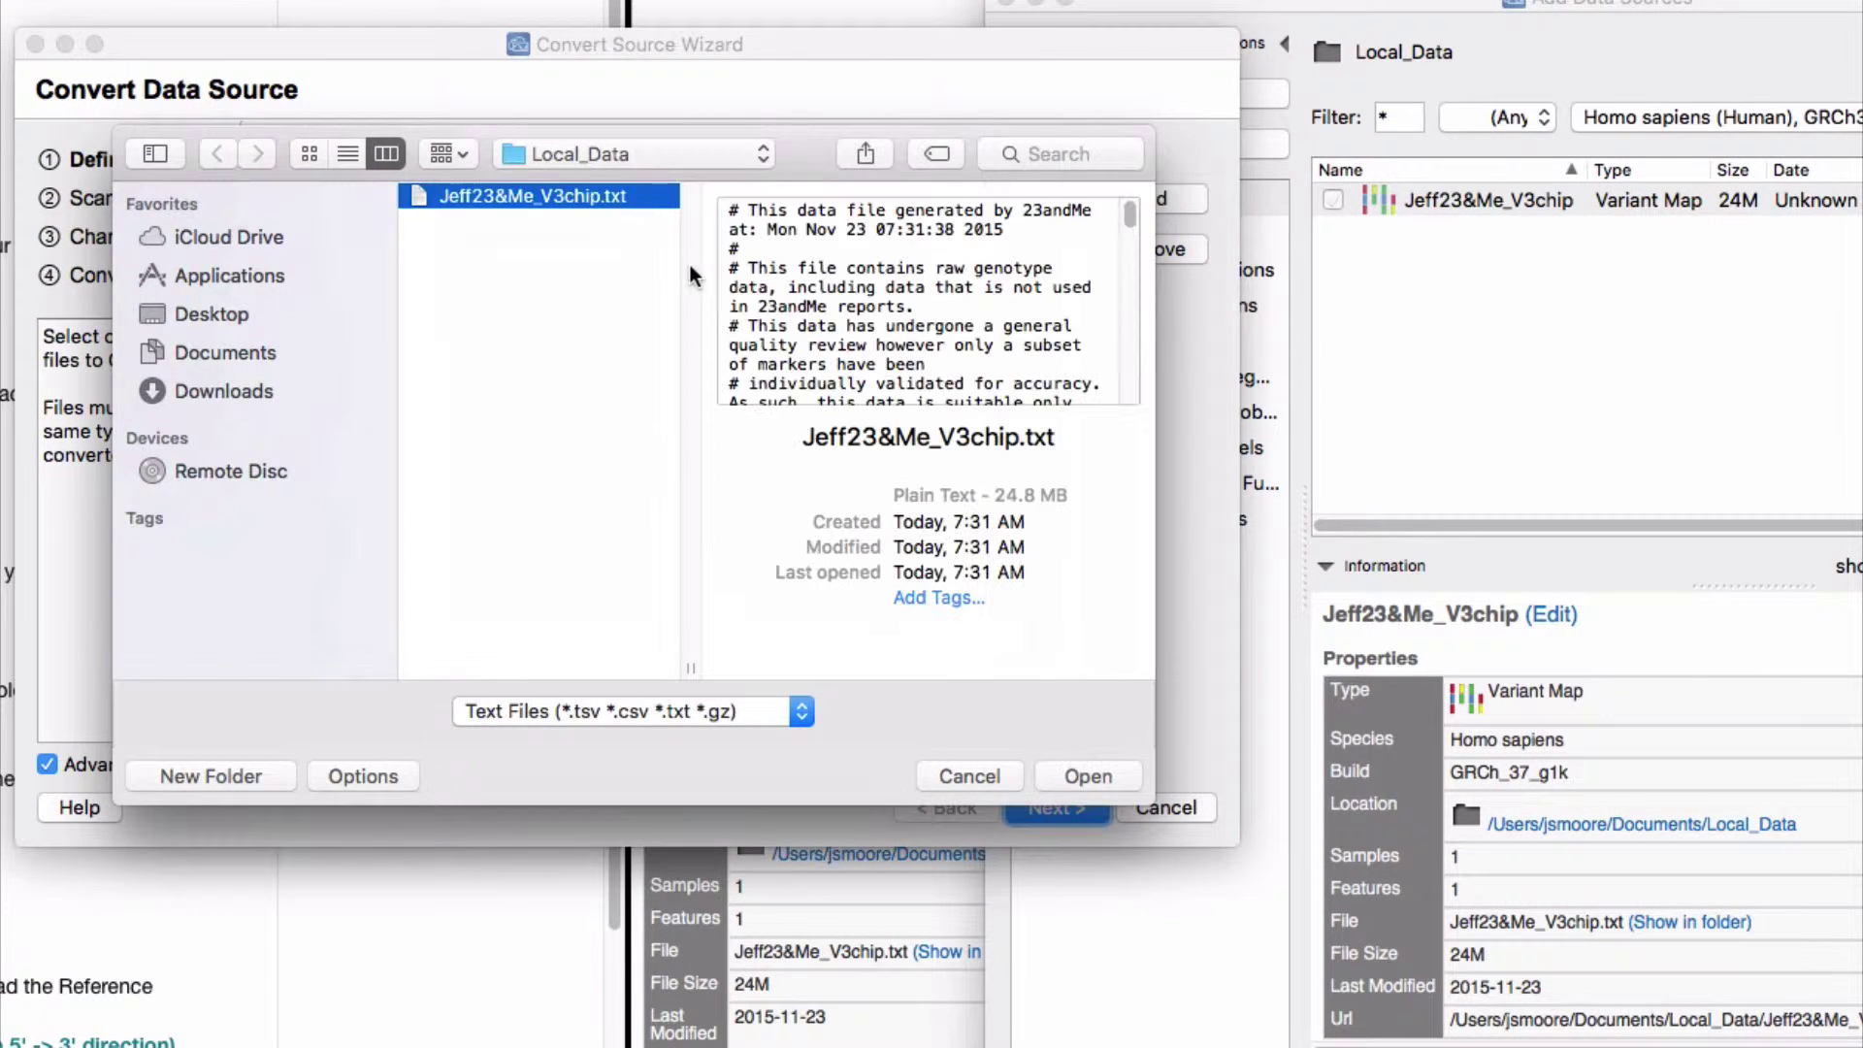
left_click(1081, 780)
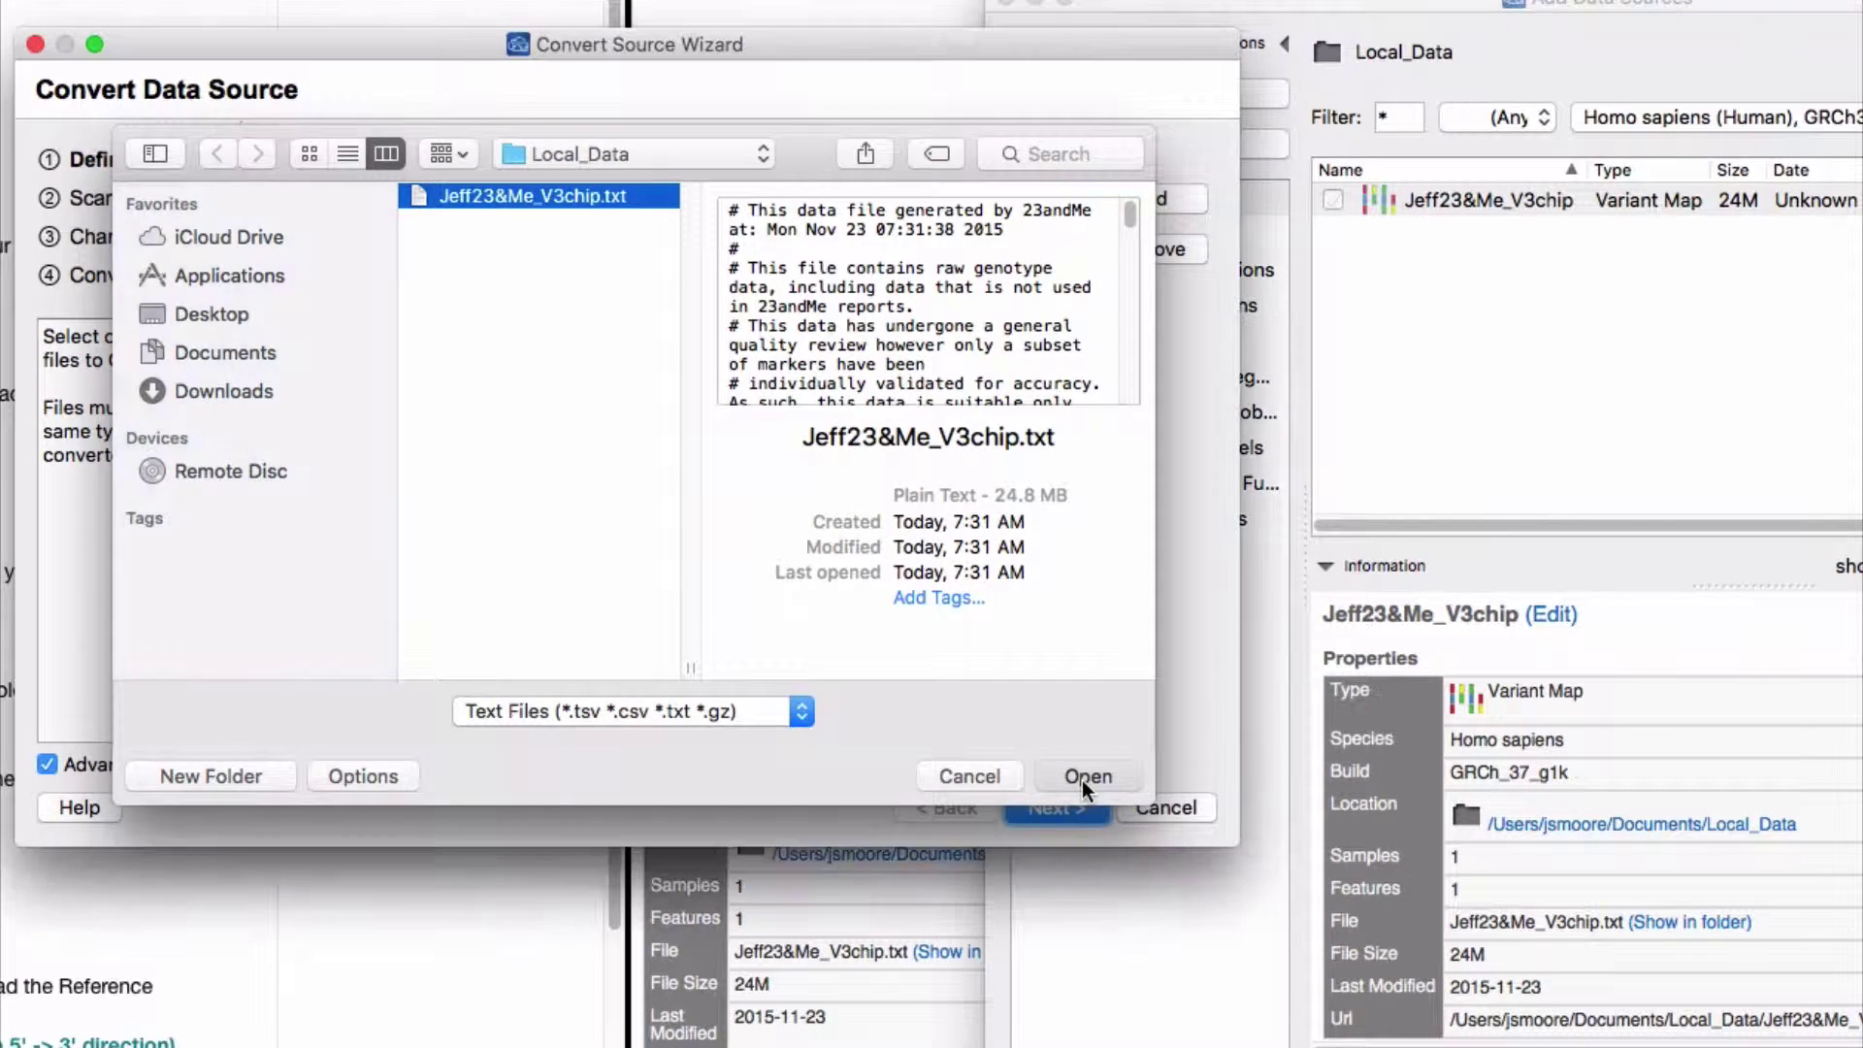
Advance to the Change Options step, then cancel the conversion
left_click(492, 207)
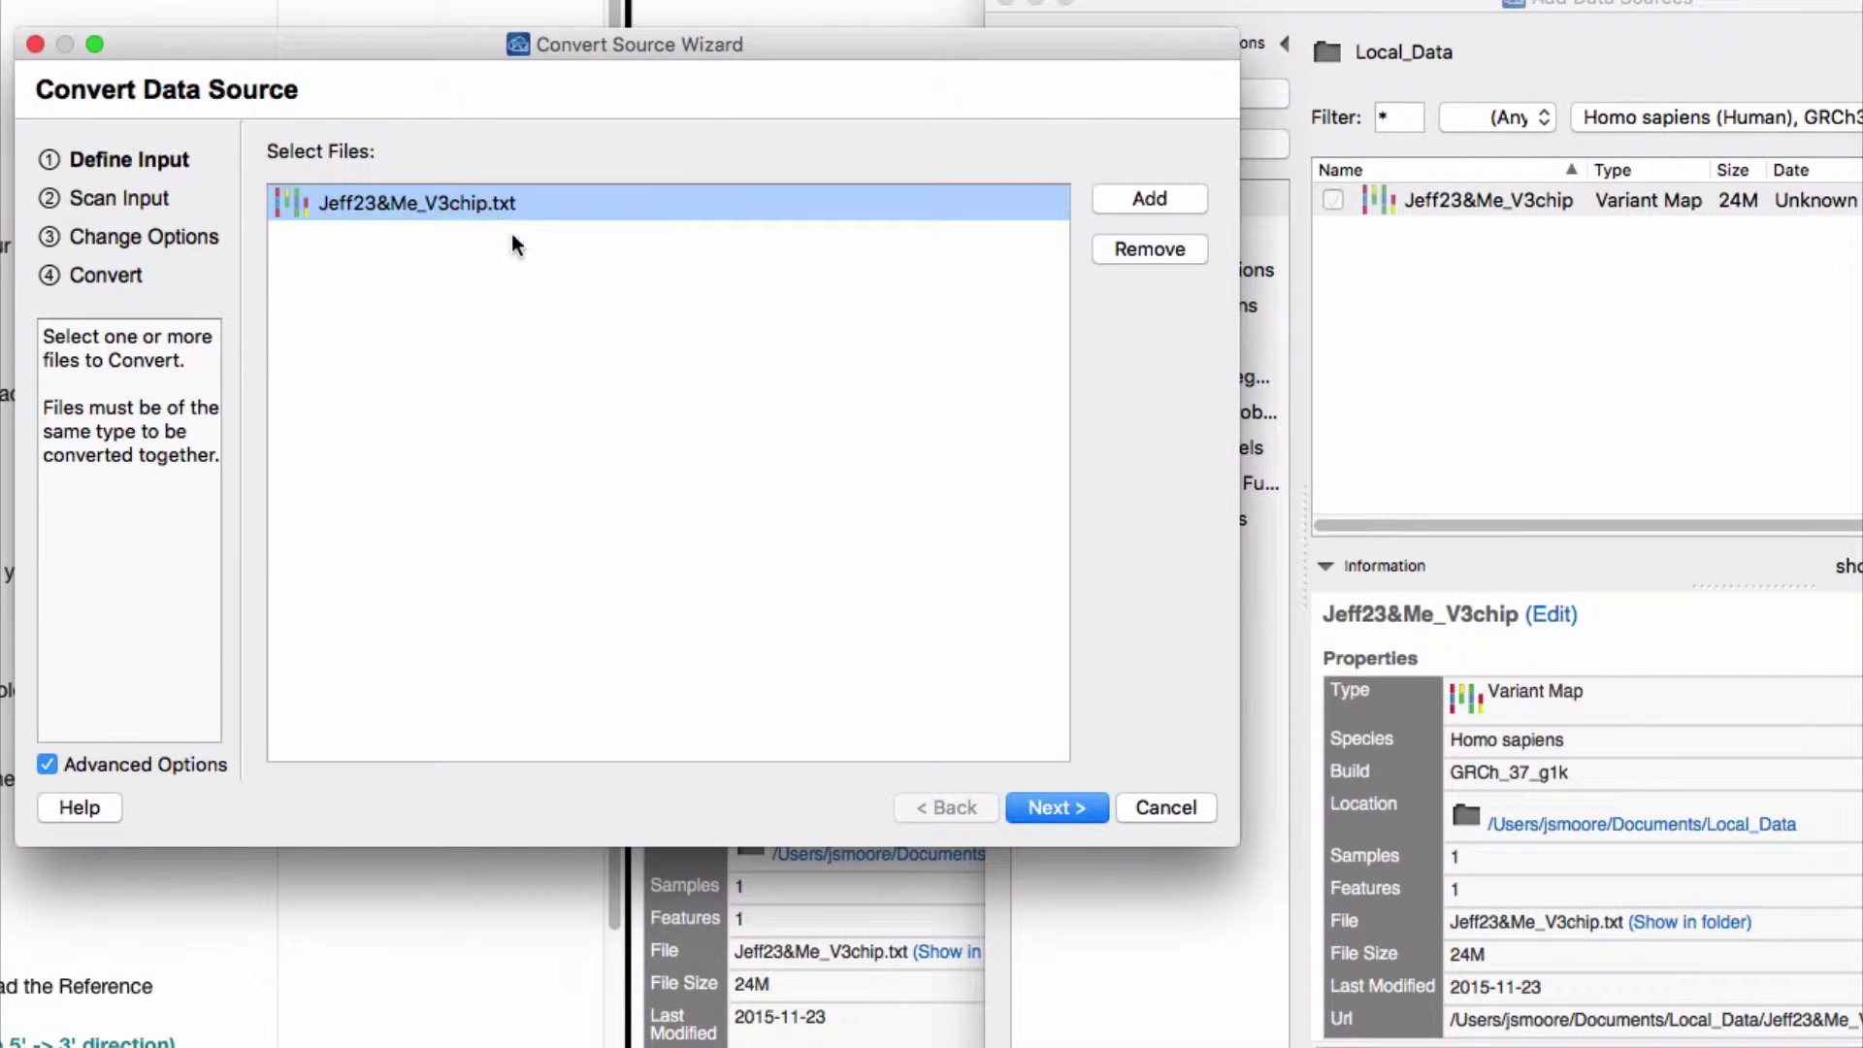
left_click(1055, 807)
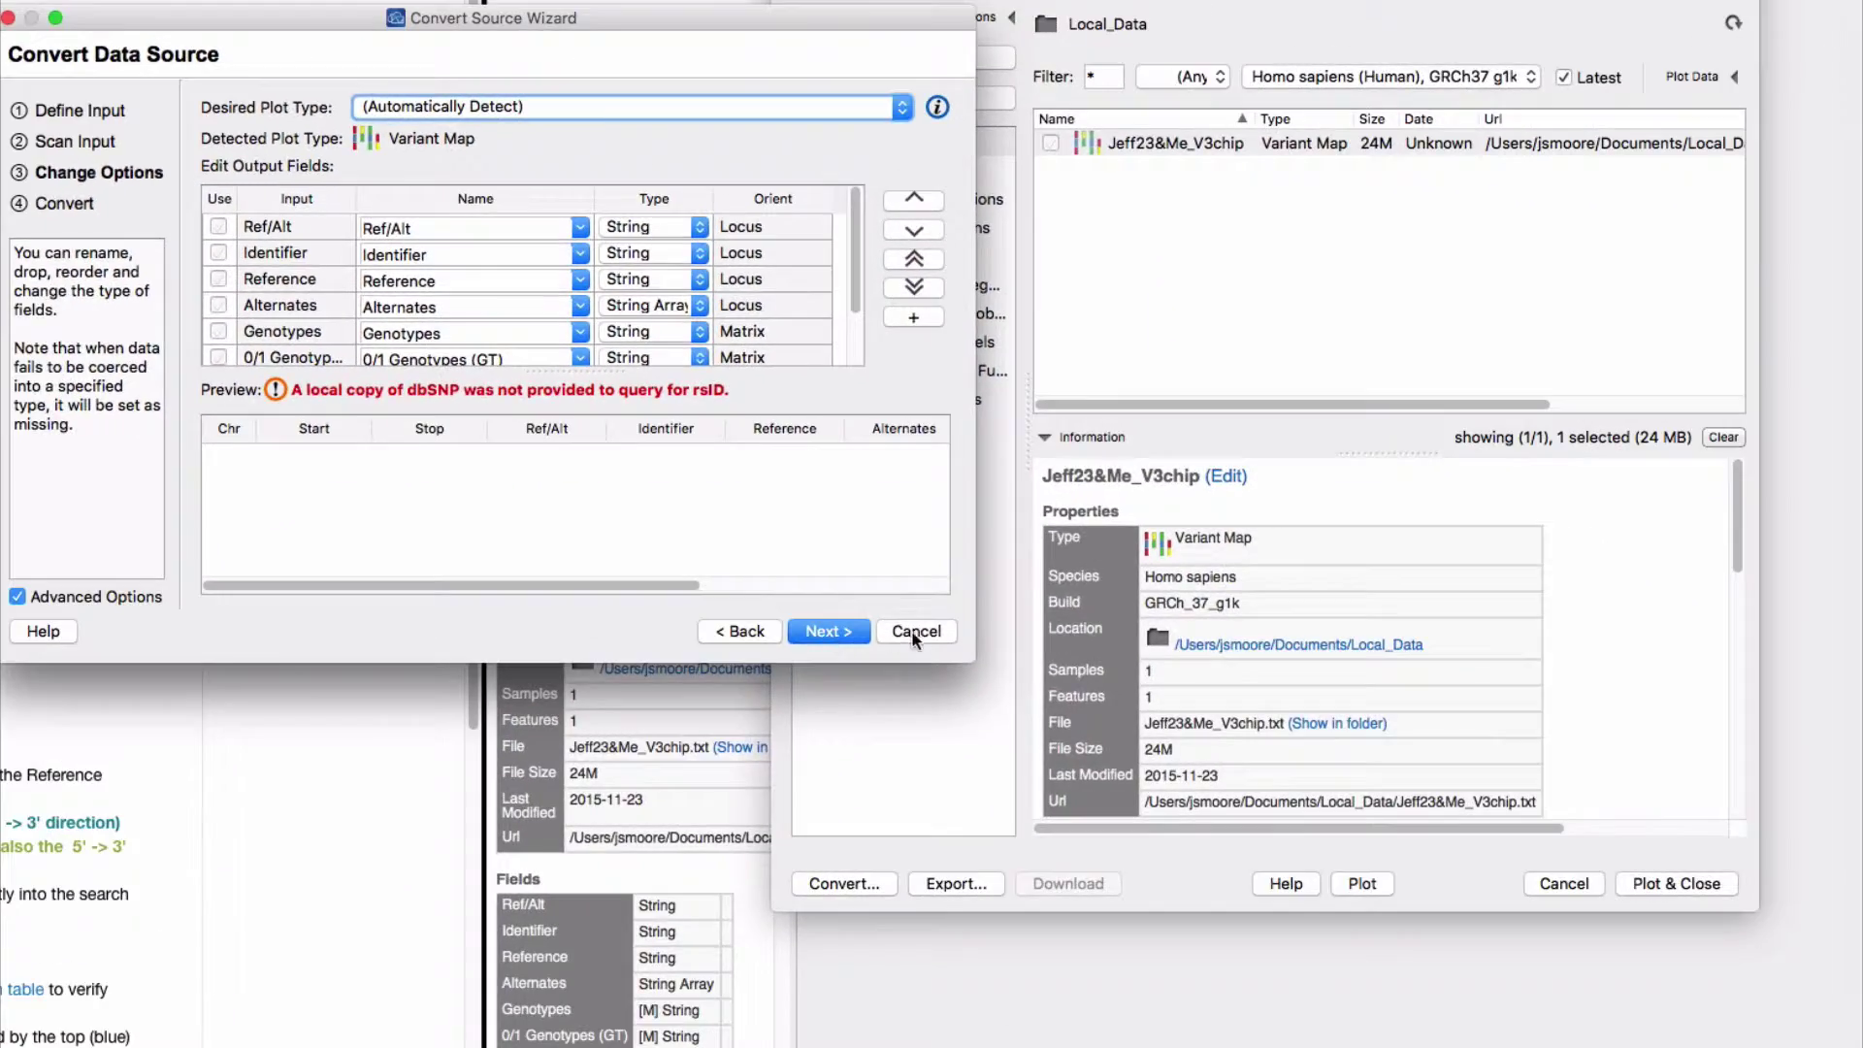
left_click(914, 633)
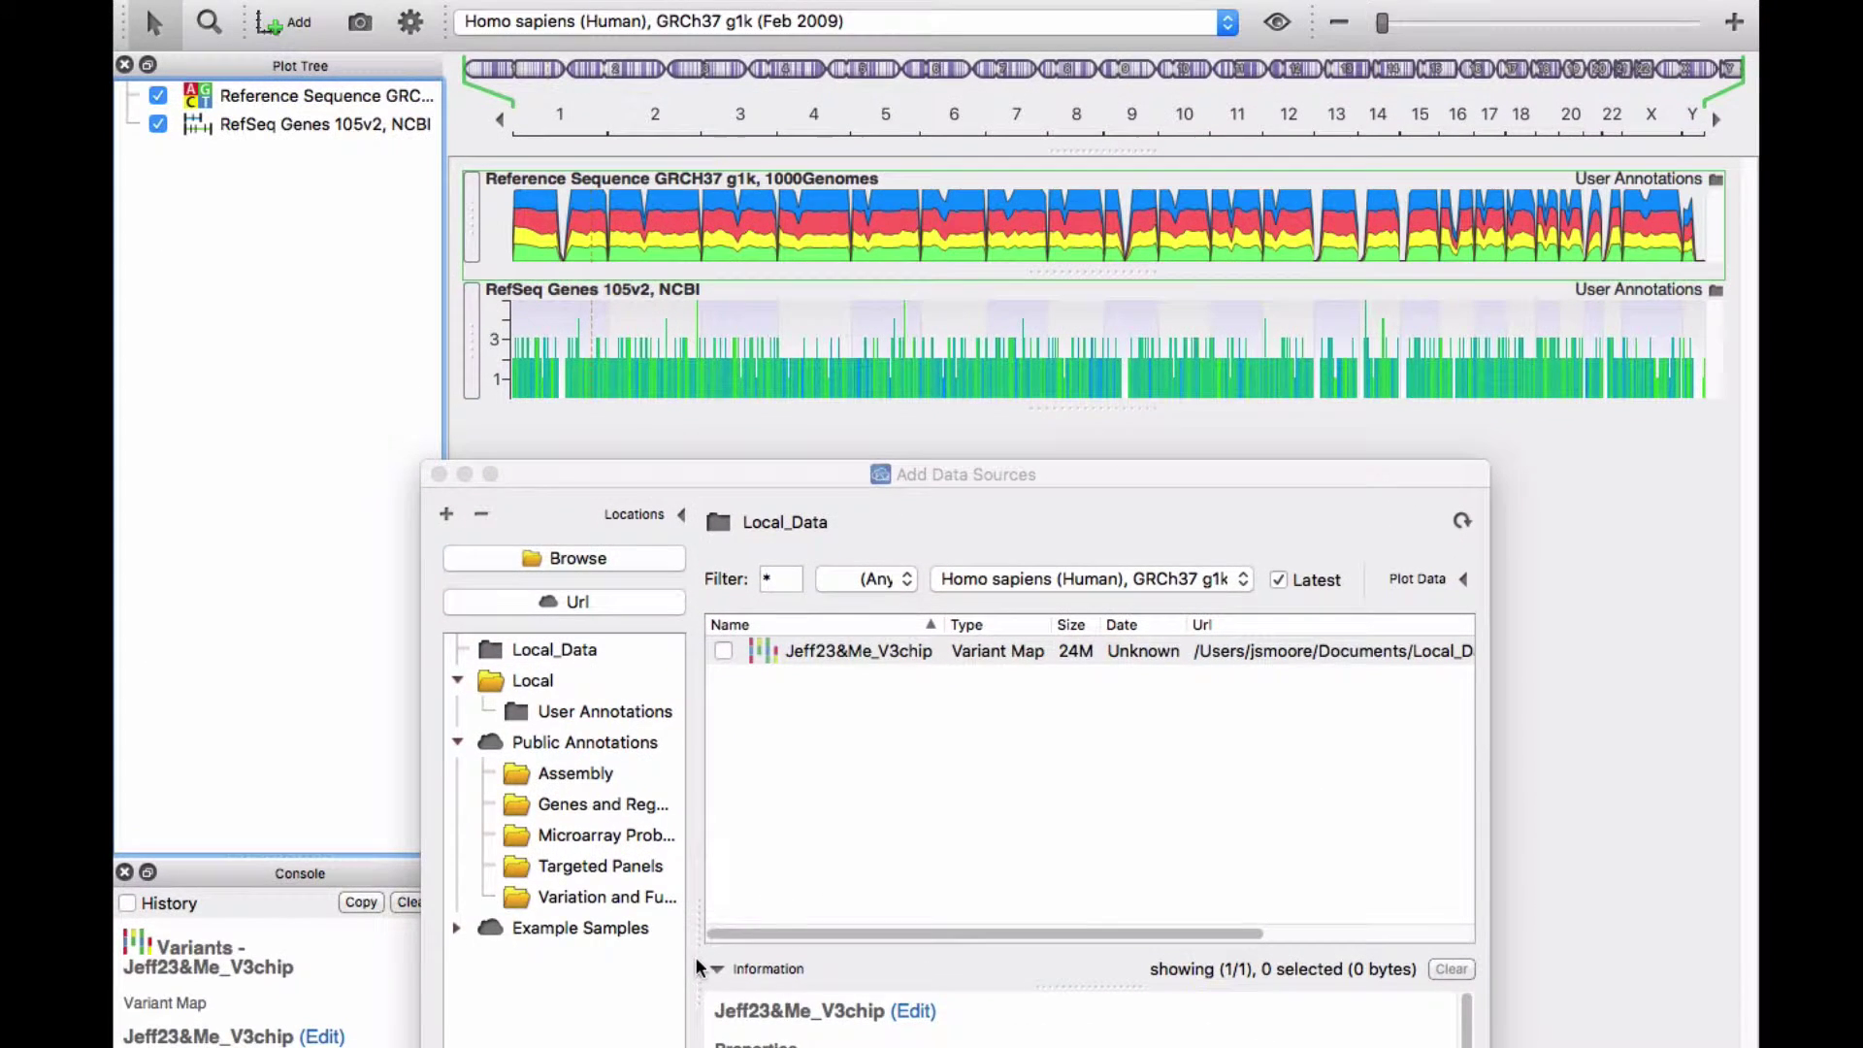
Widen the Locations pane and browse the Assembly and Genes and Regulation annotation folders
left_click_drag(697, 967, 839, 932)
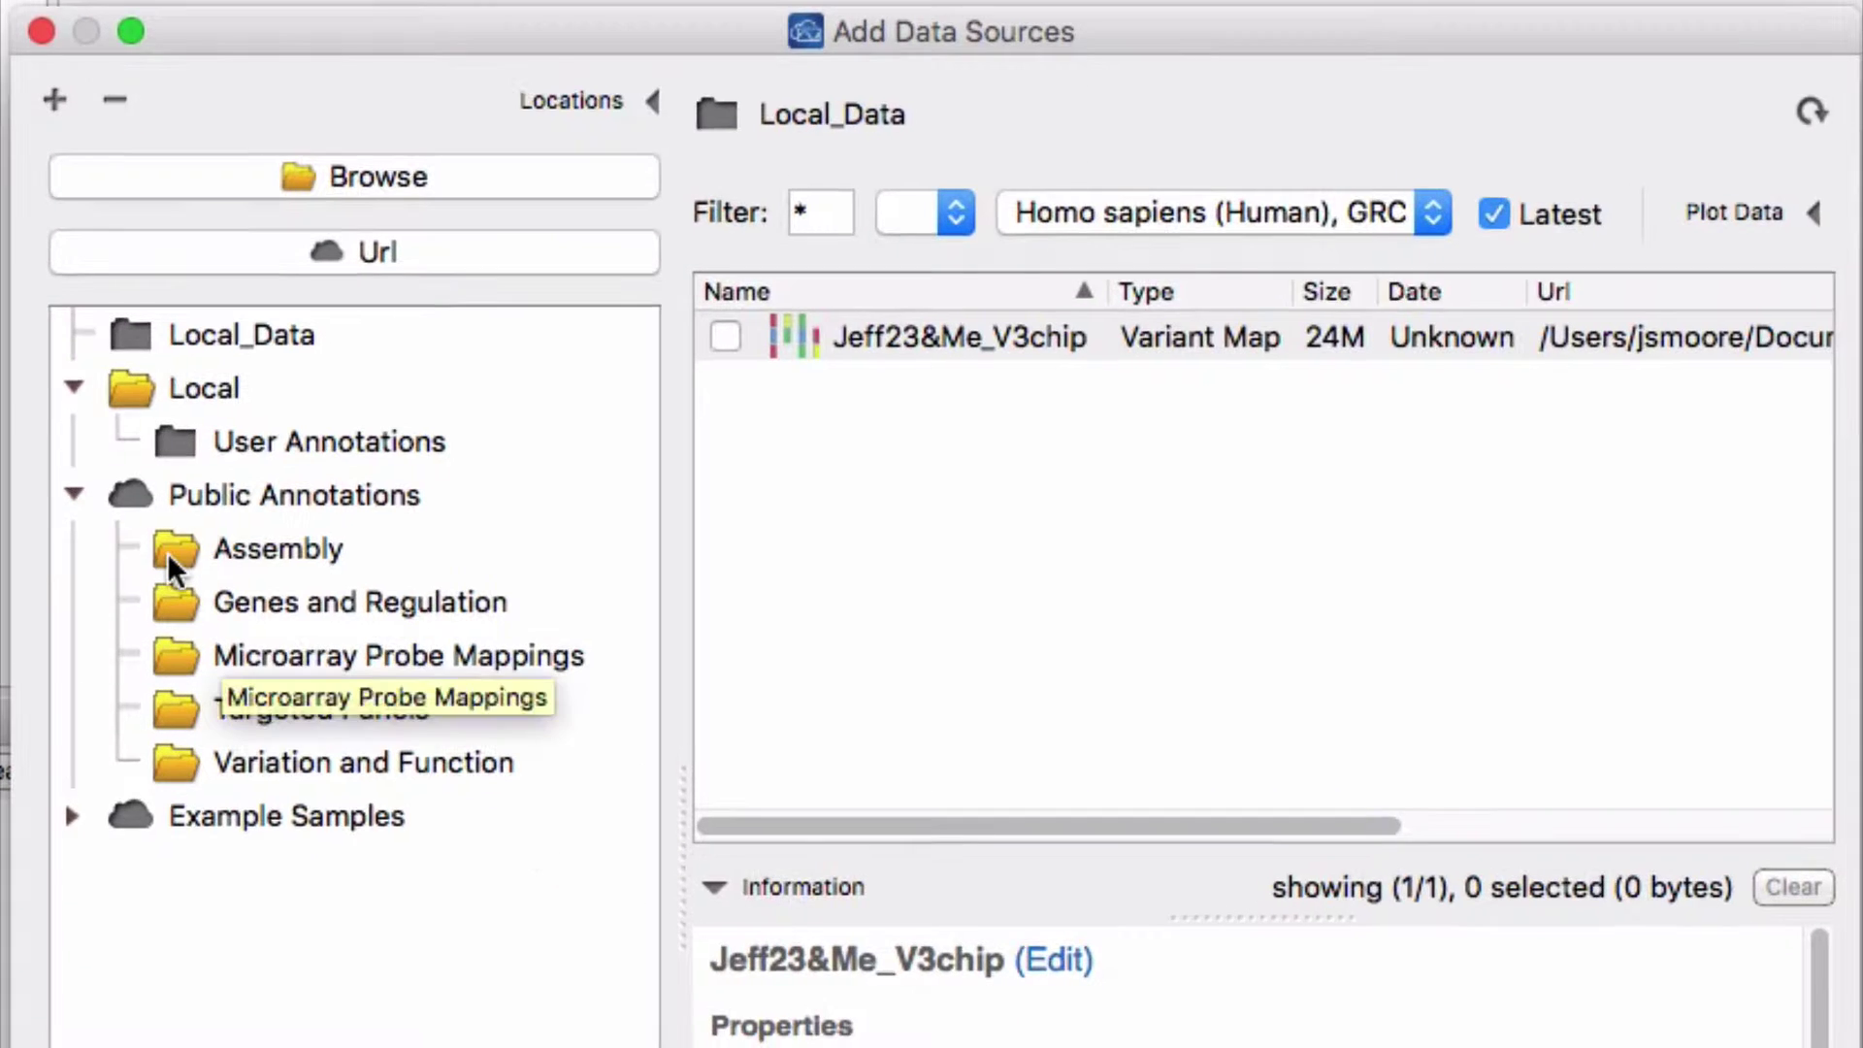
left_click(167, 551)
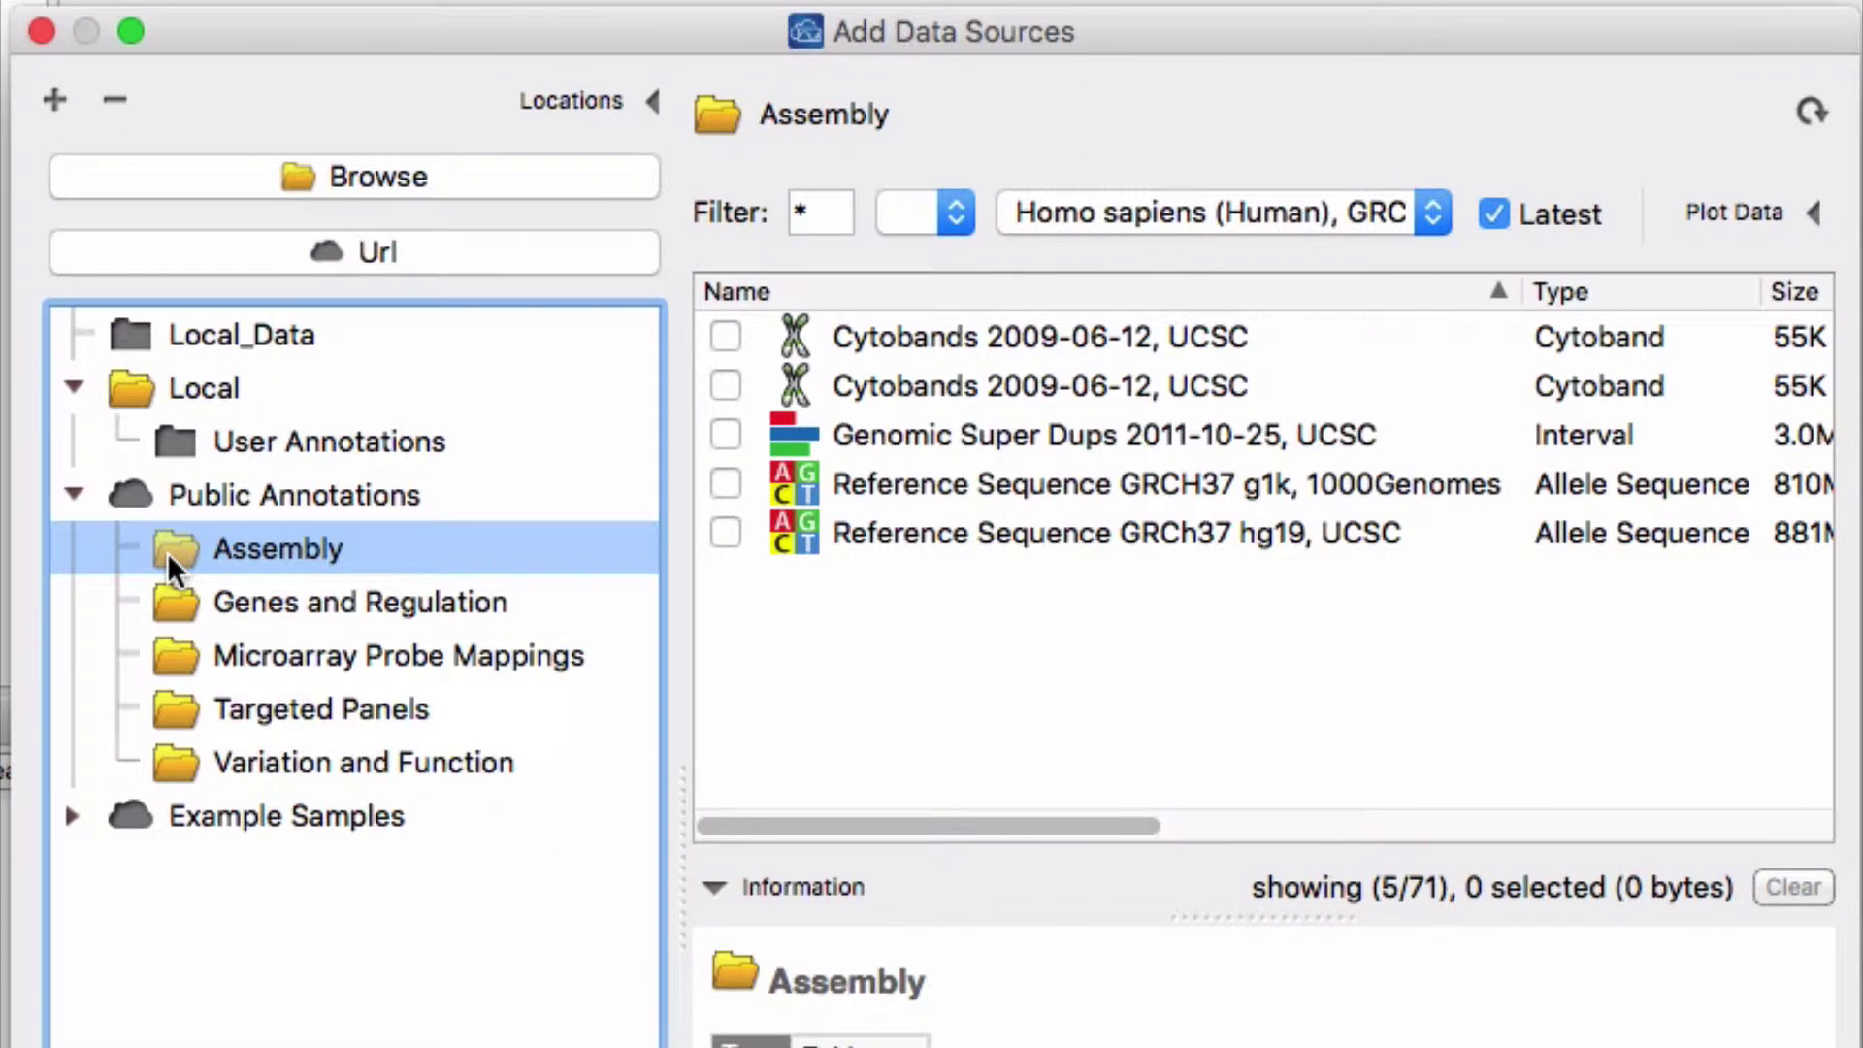
left_click(172, 602)
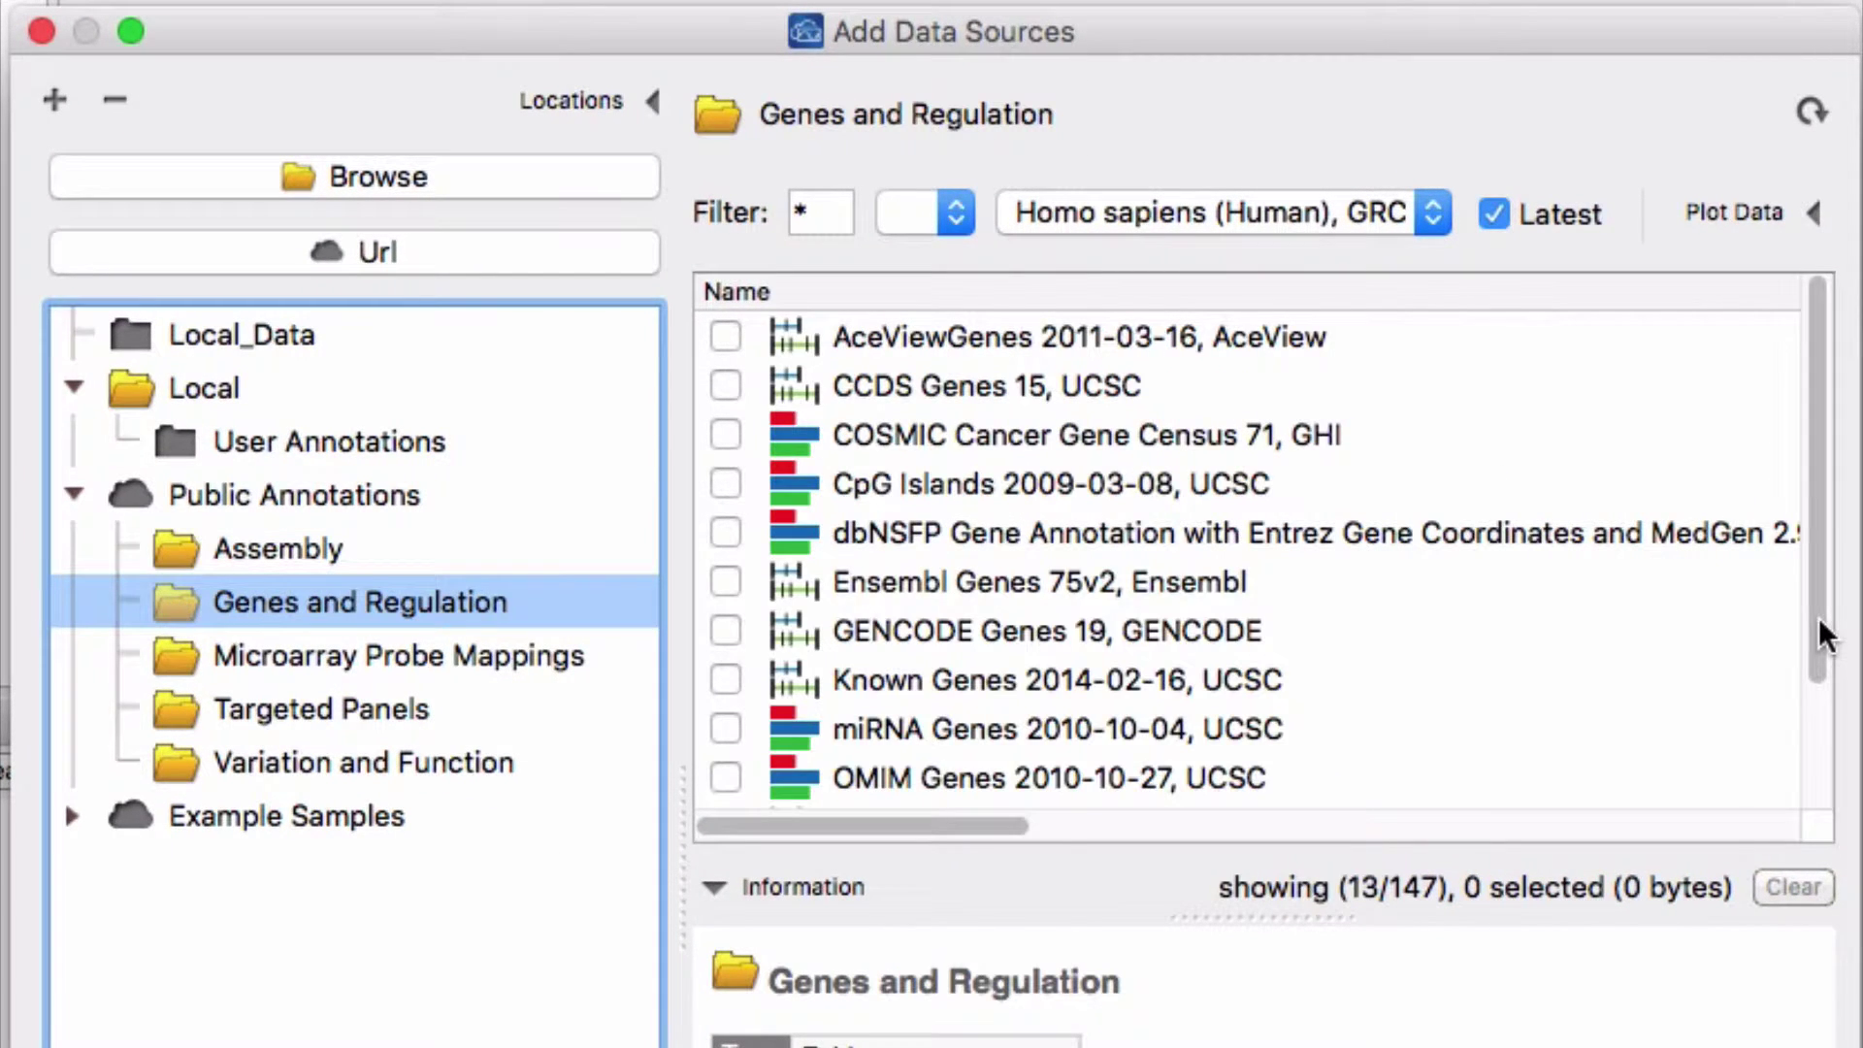
left_click_drag(1817, 624, 1823, 771)
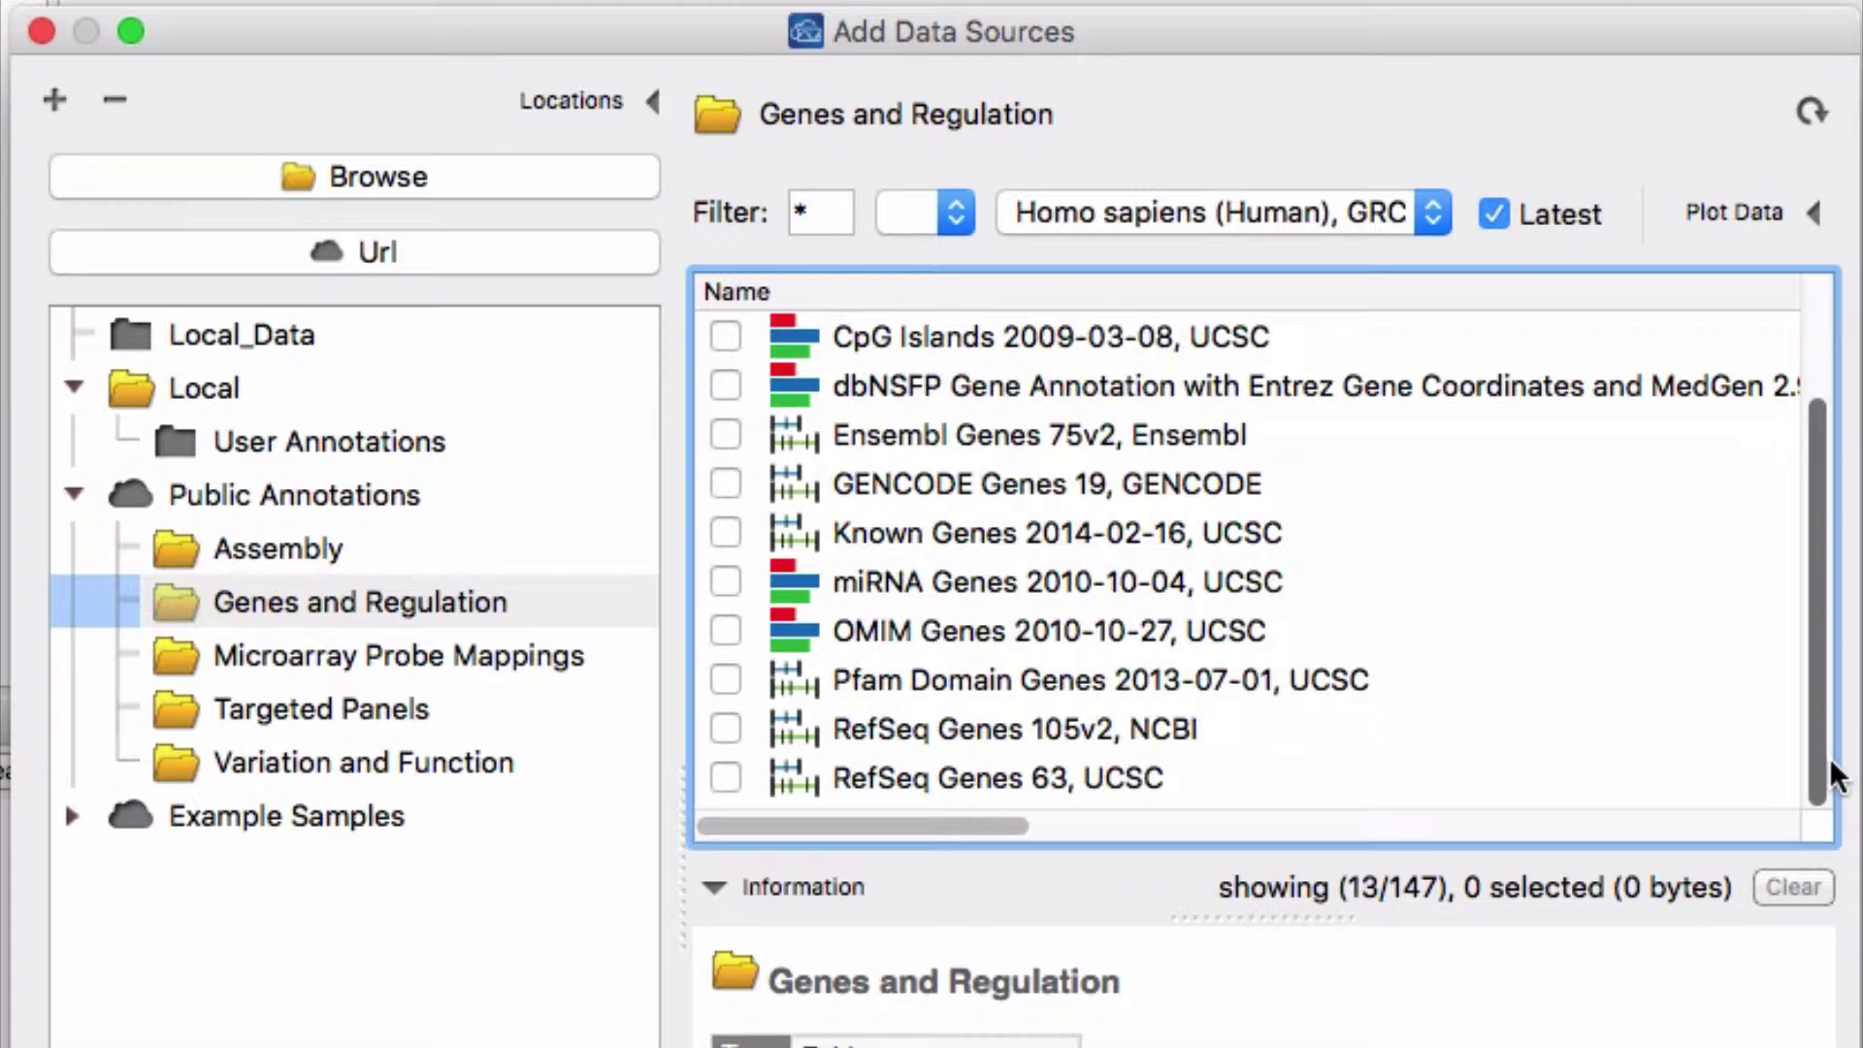
Browse Microarray Probe Mappings and Targeted Panels, ending on Variation and Function with dbSNP 144
left_click(494, 664)
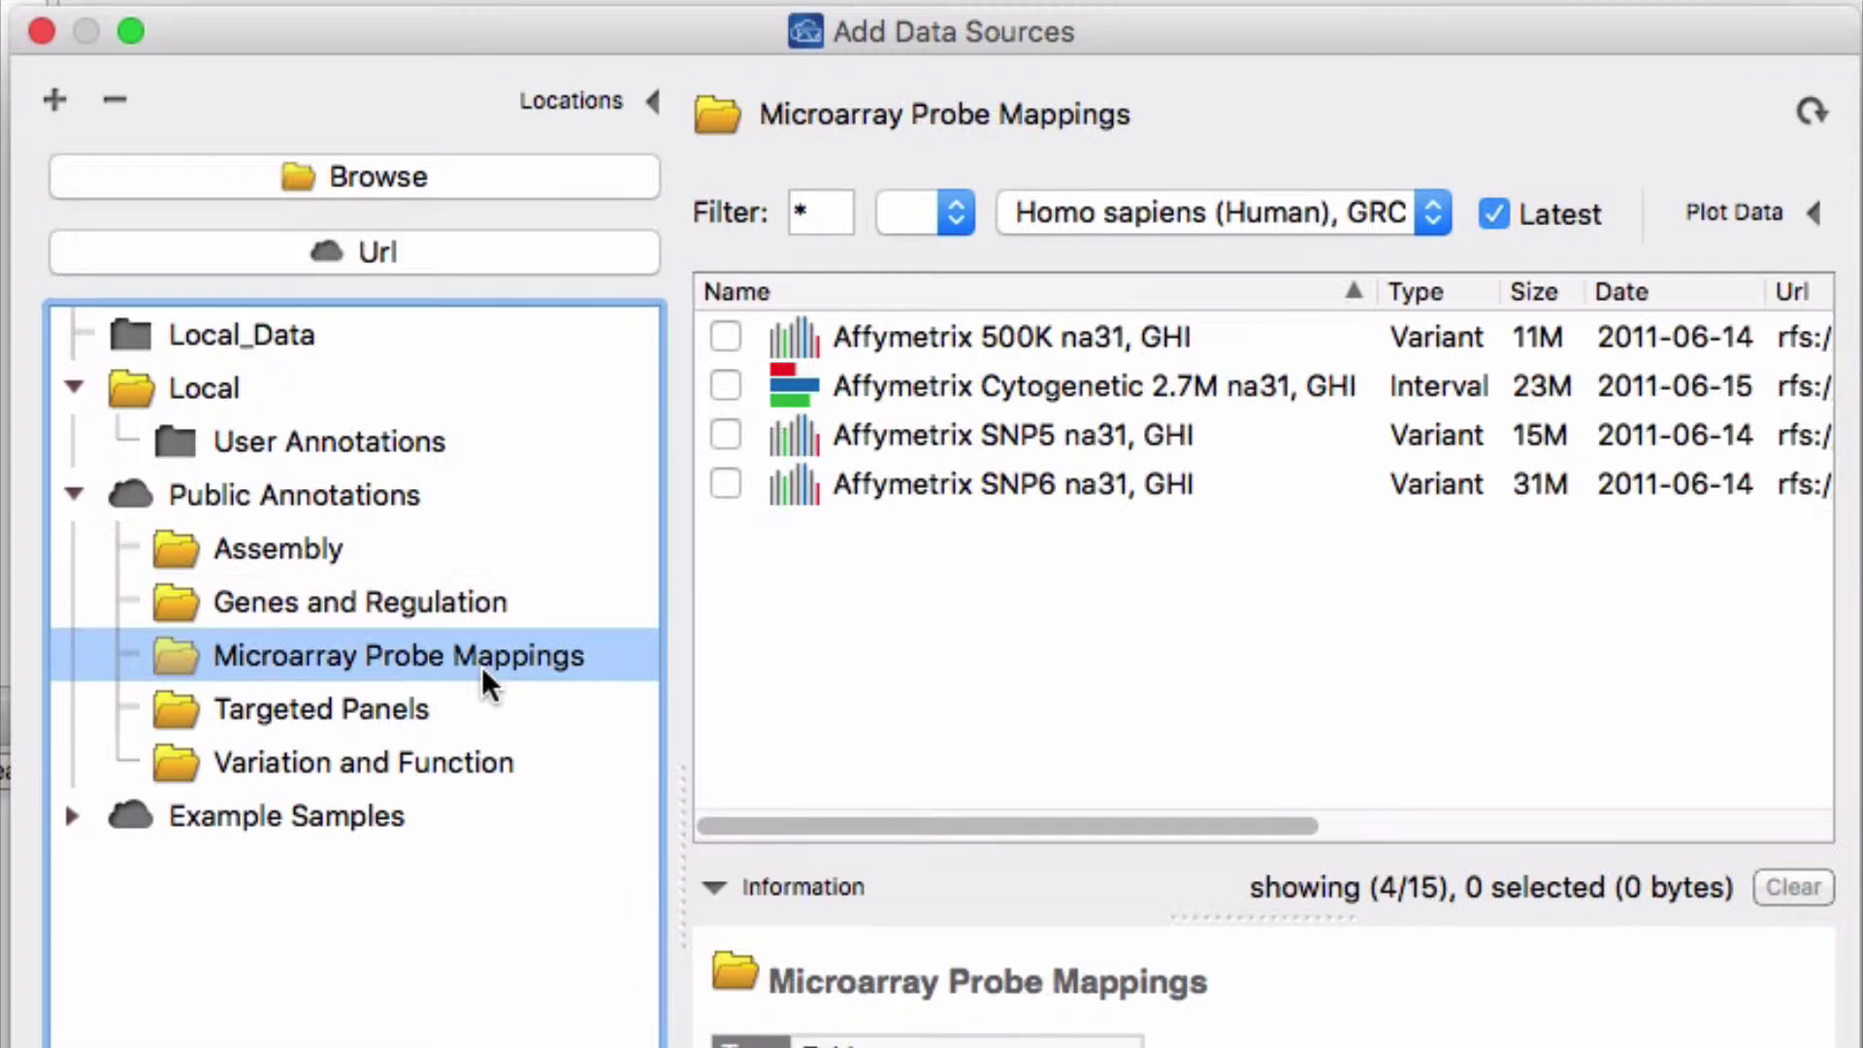
left_click(408, 718)
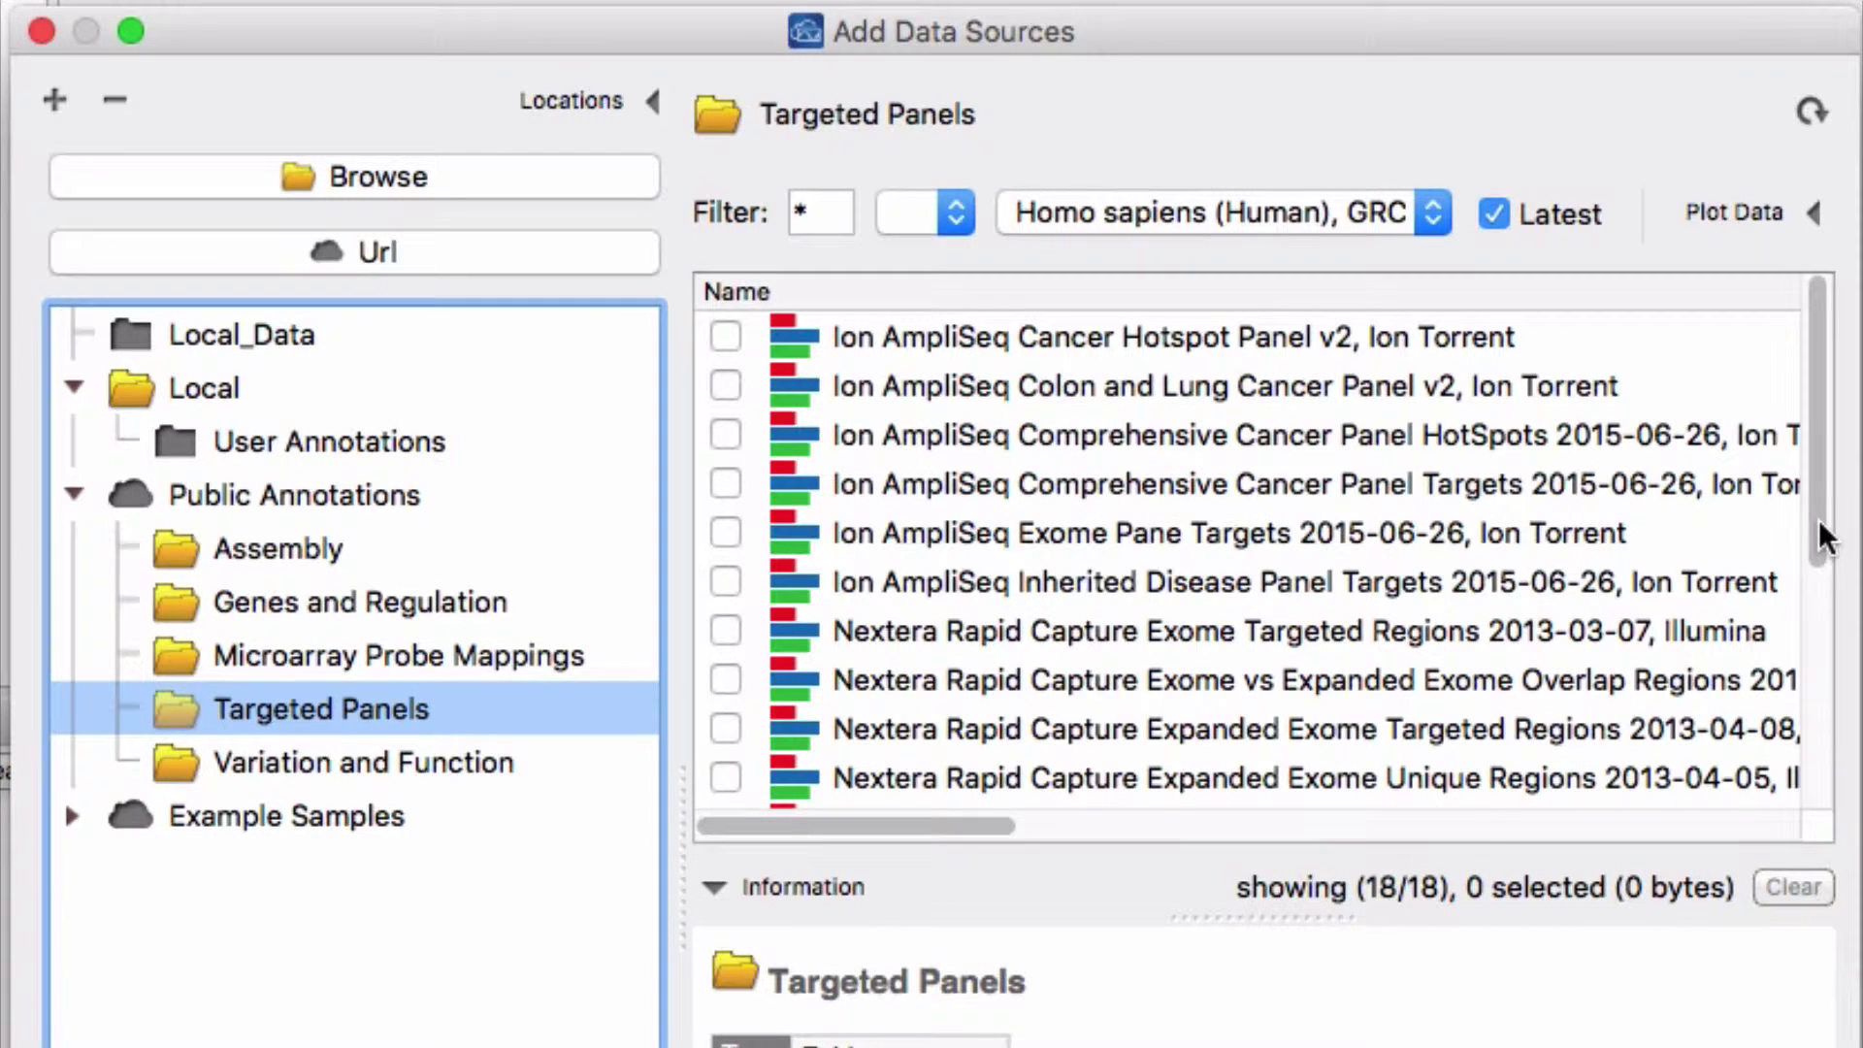
left_click_drag(1817, 533, 1834, 815)
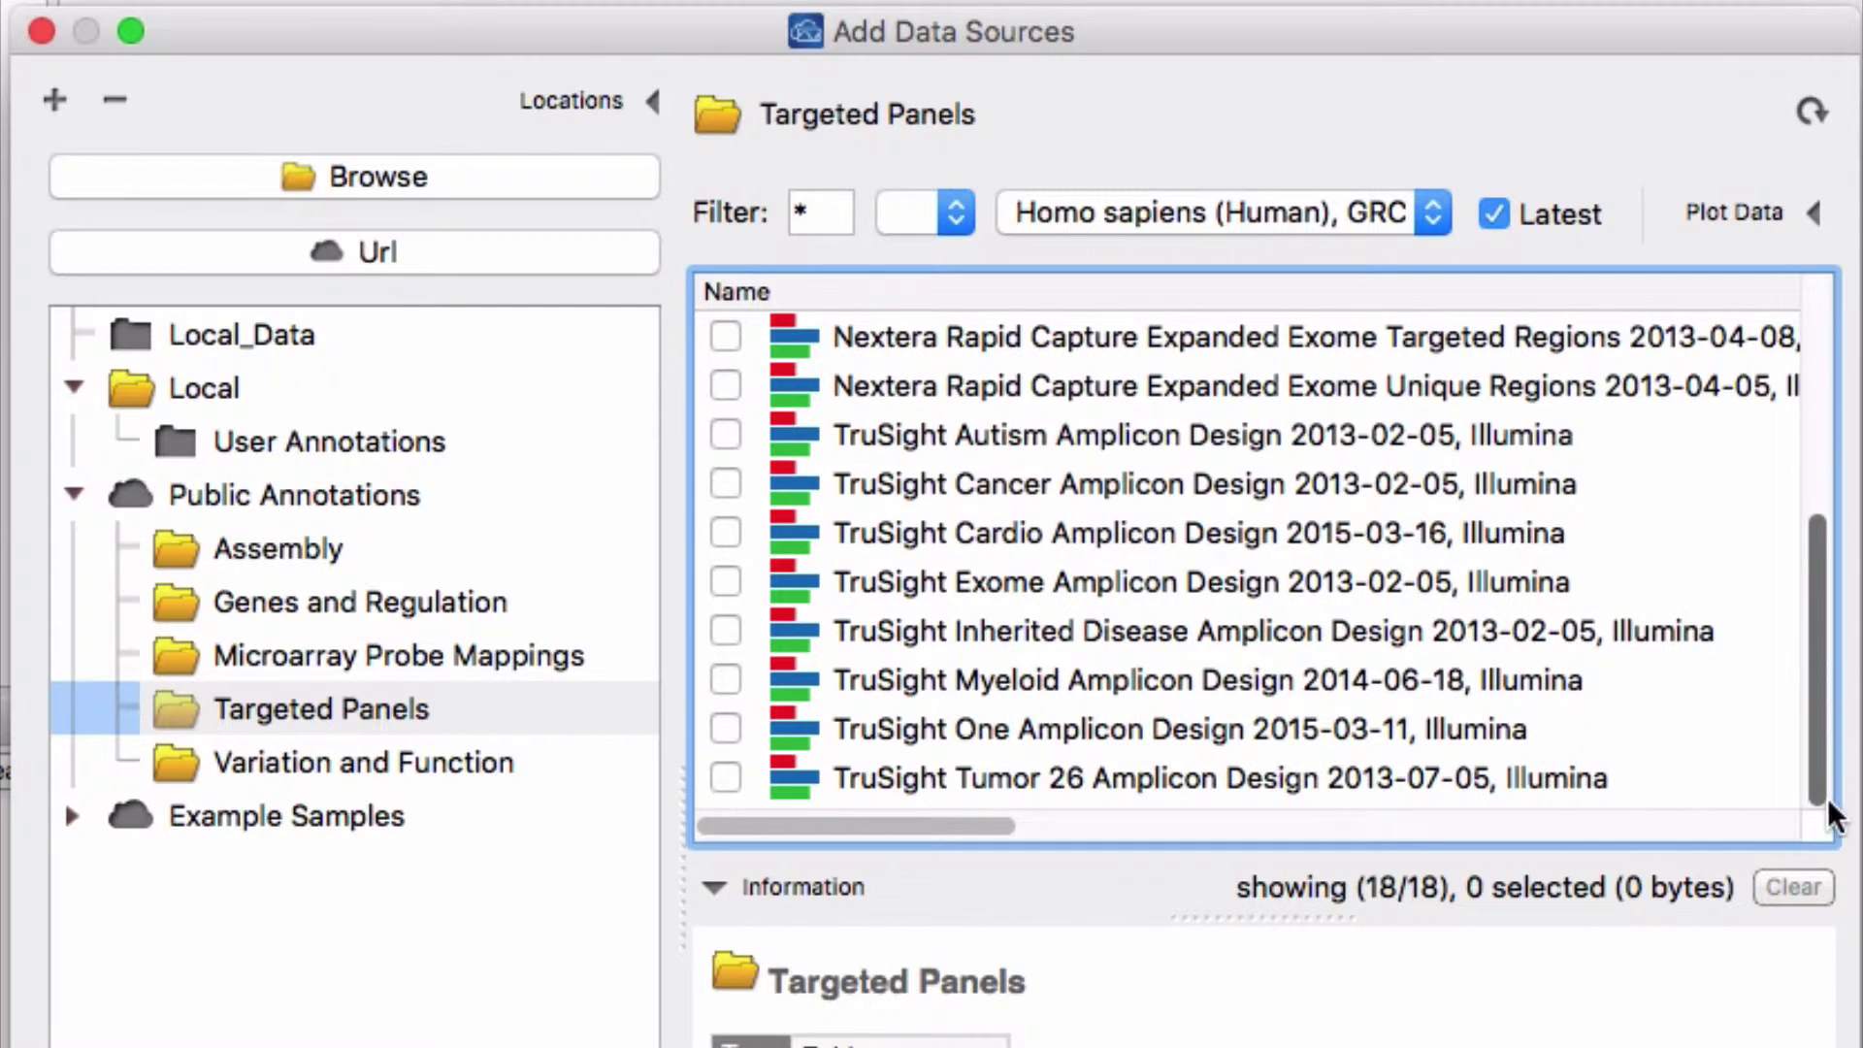
left_click(409, 769)
left_click_drag(1824, 743, 1767, 406)
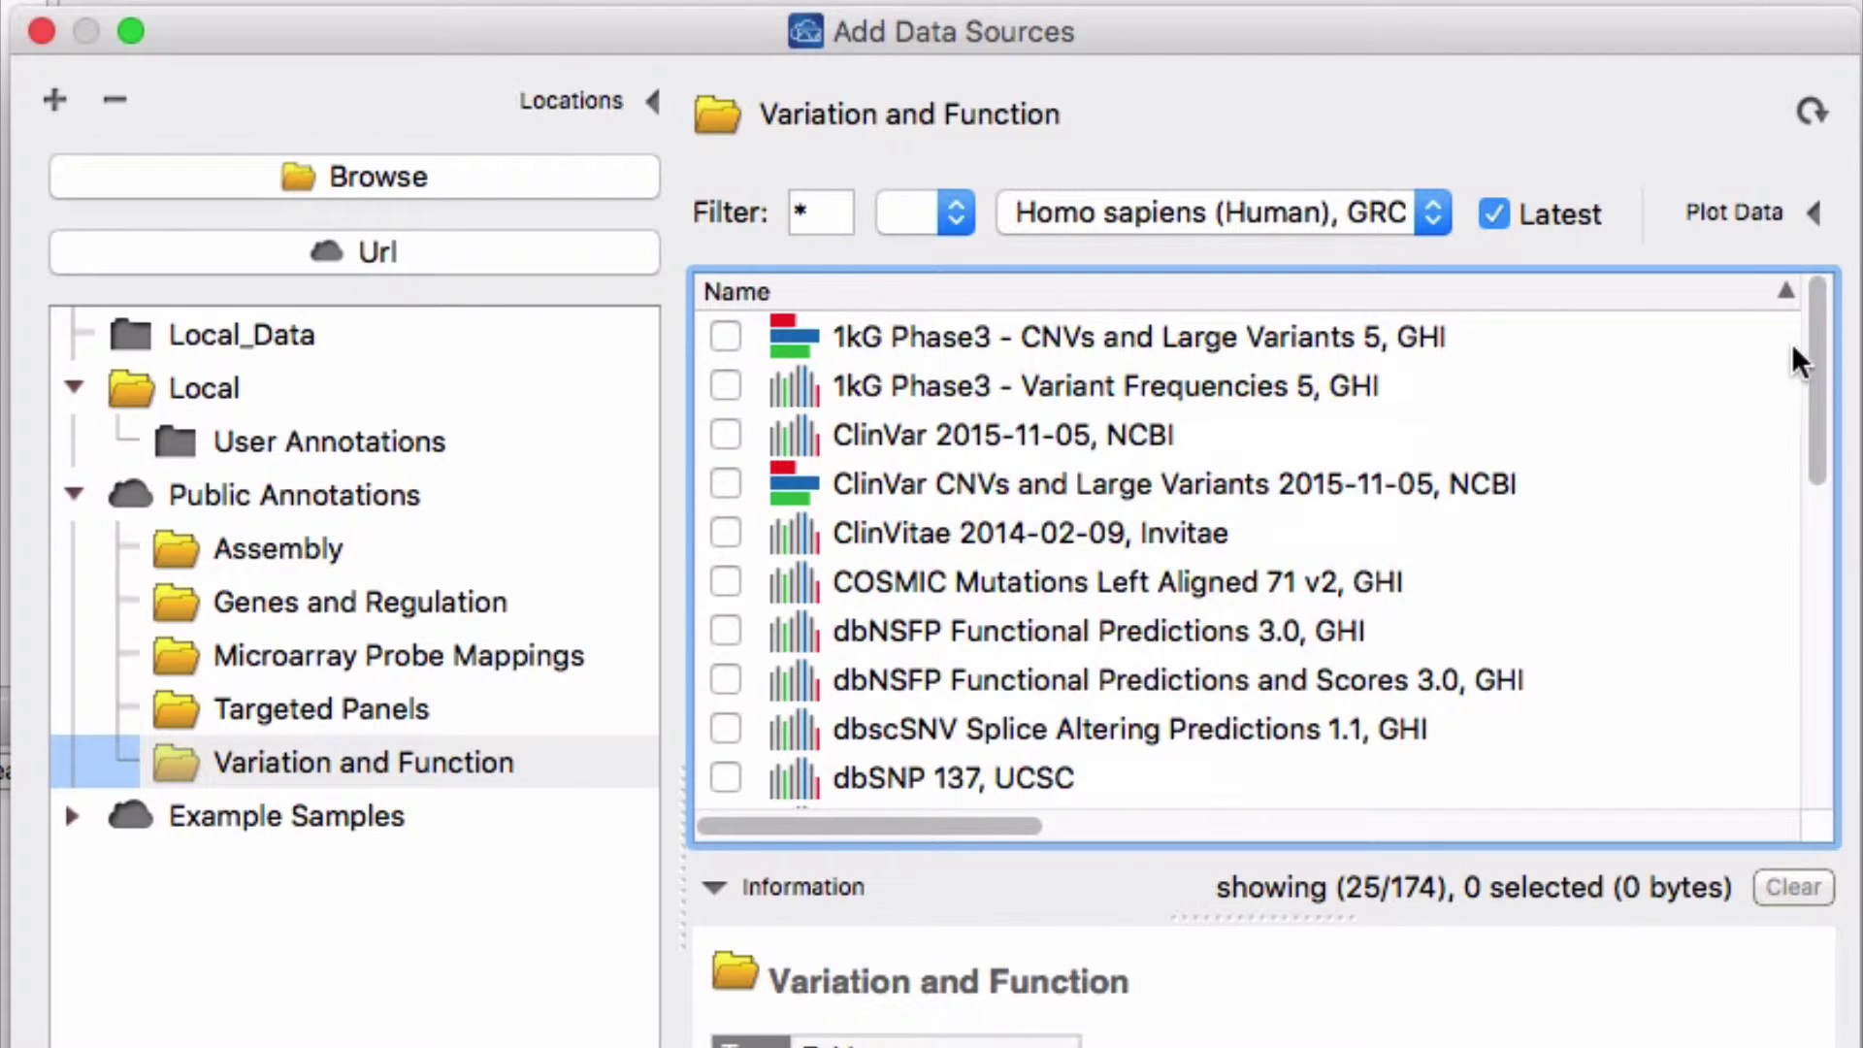
left_click_drag(1818, 338, 1818, 399)
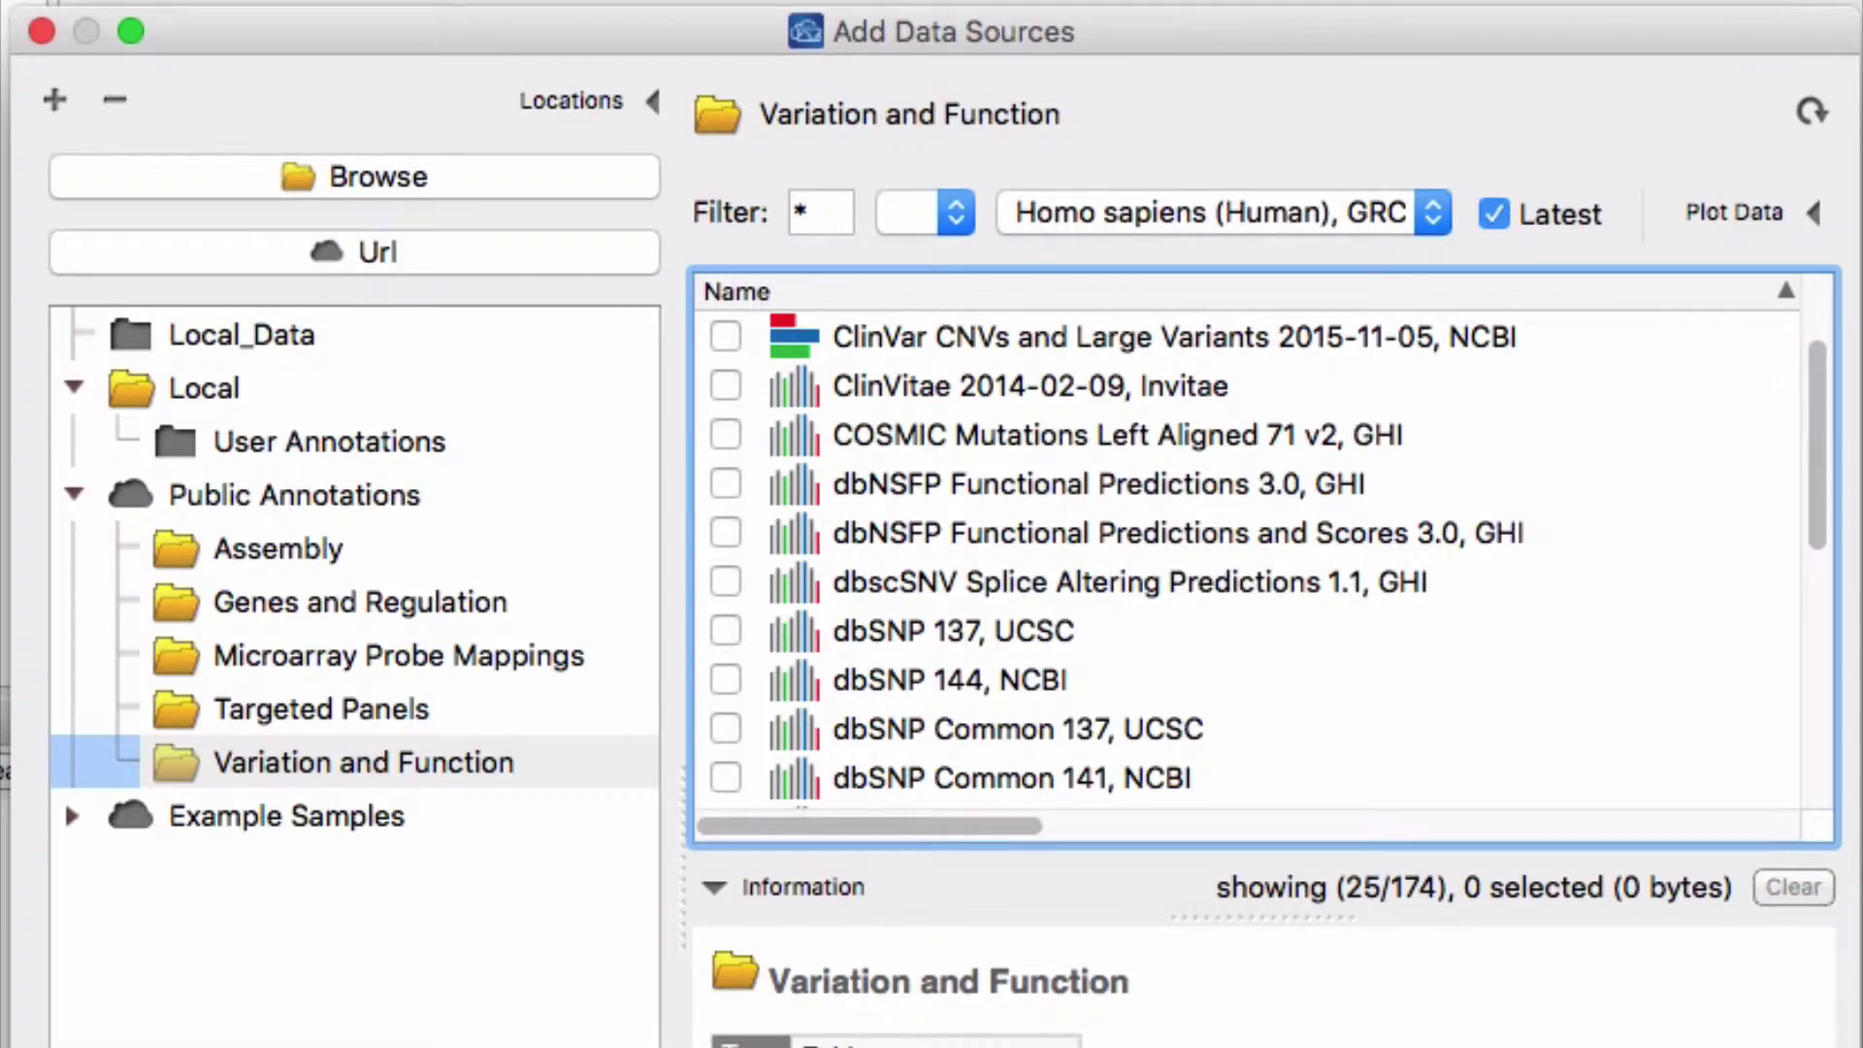
left_click_drag(1809, 498, 1819, 432)
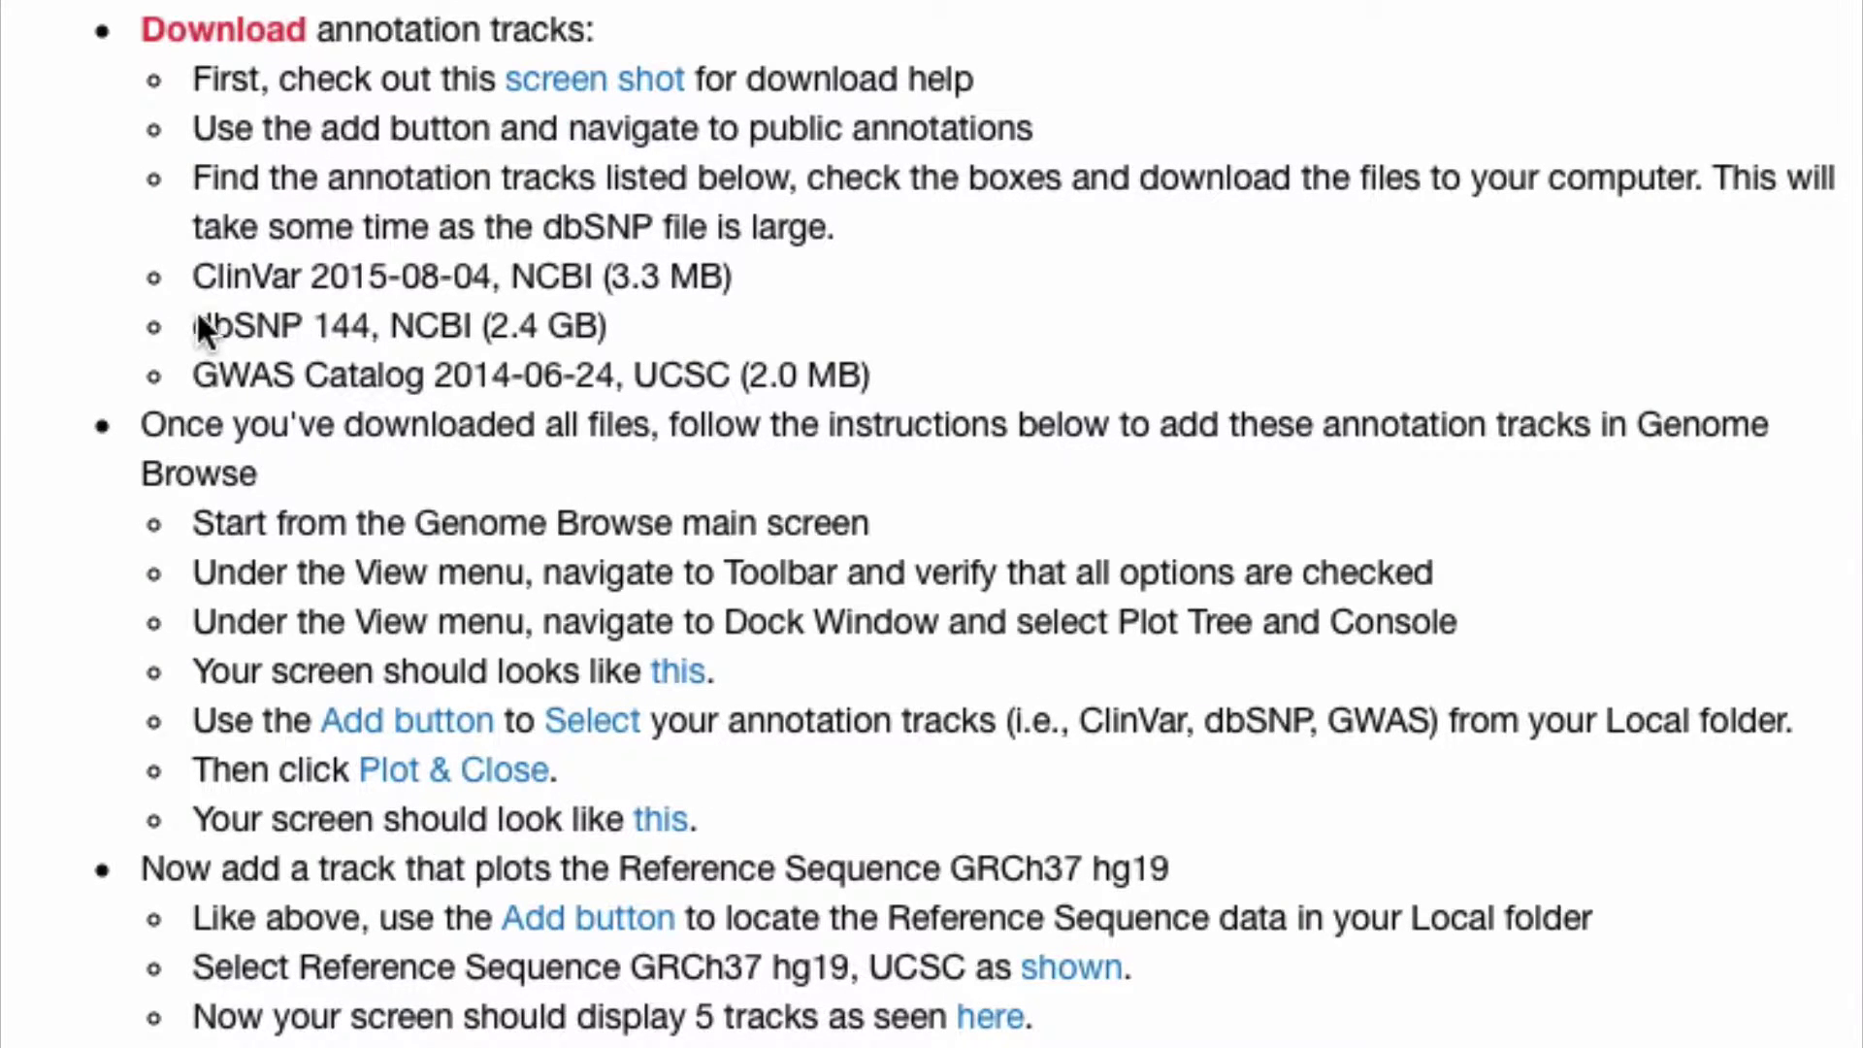
Highlight the 'dbSNP 144, NCBI (2.4 GB)' line in the Box Notes list of annotation tracks
left_click_drag(192, 326, 619, 340)
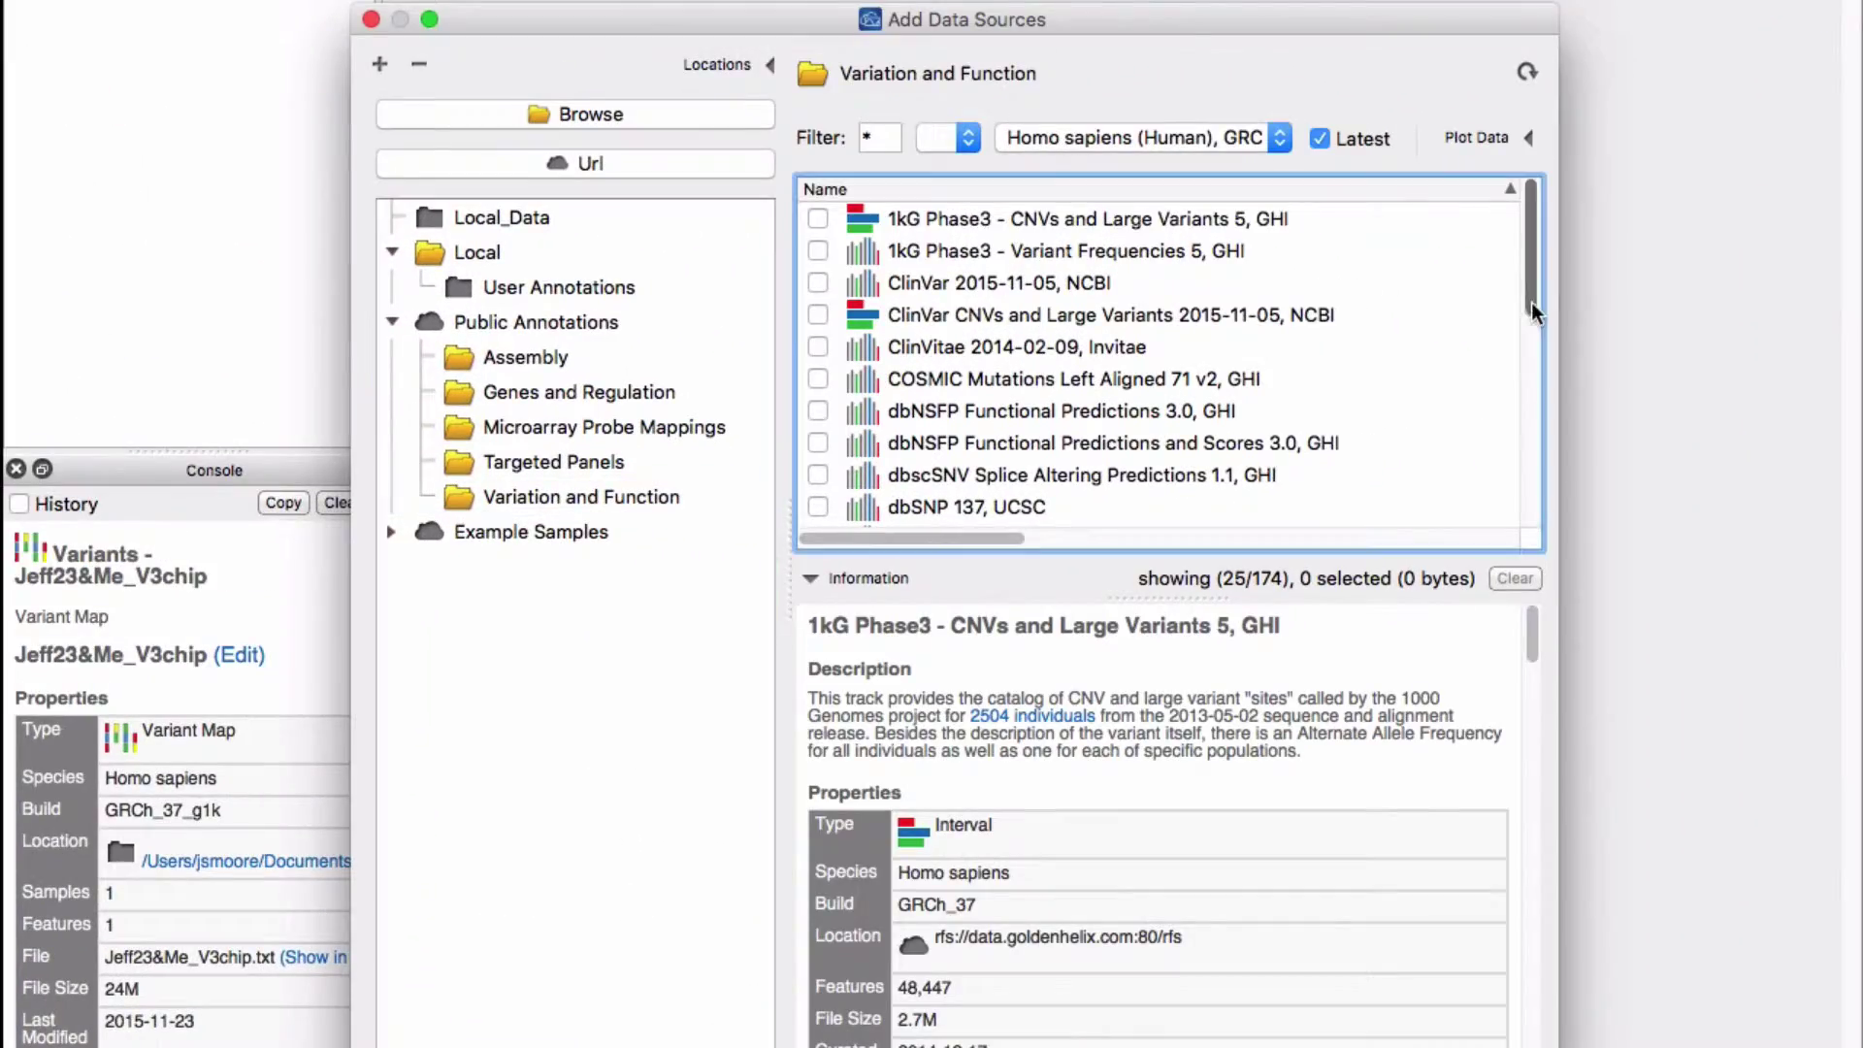
left_click_drag(1744, 393, 1743, 408)
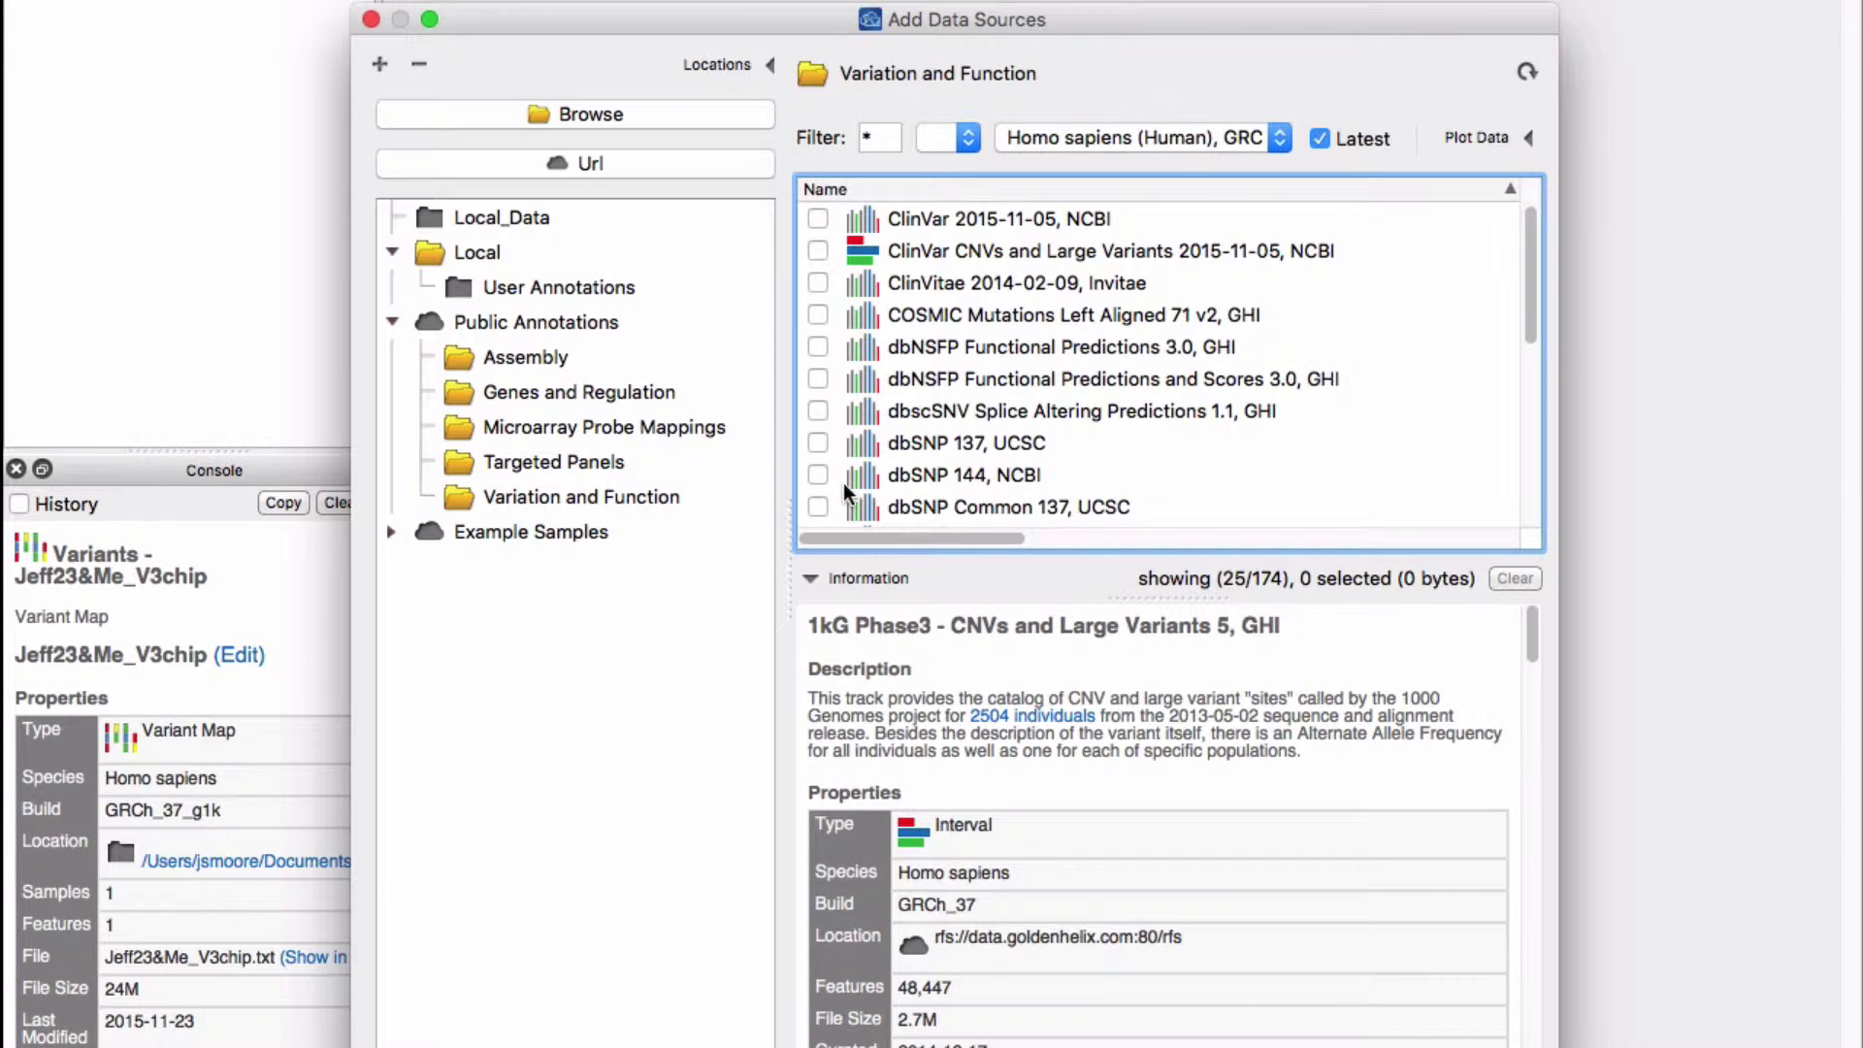
Tick dbSNP 144, NCBI under Variation and Function, review its properties, then untick it
left_click(816, 475)
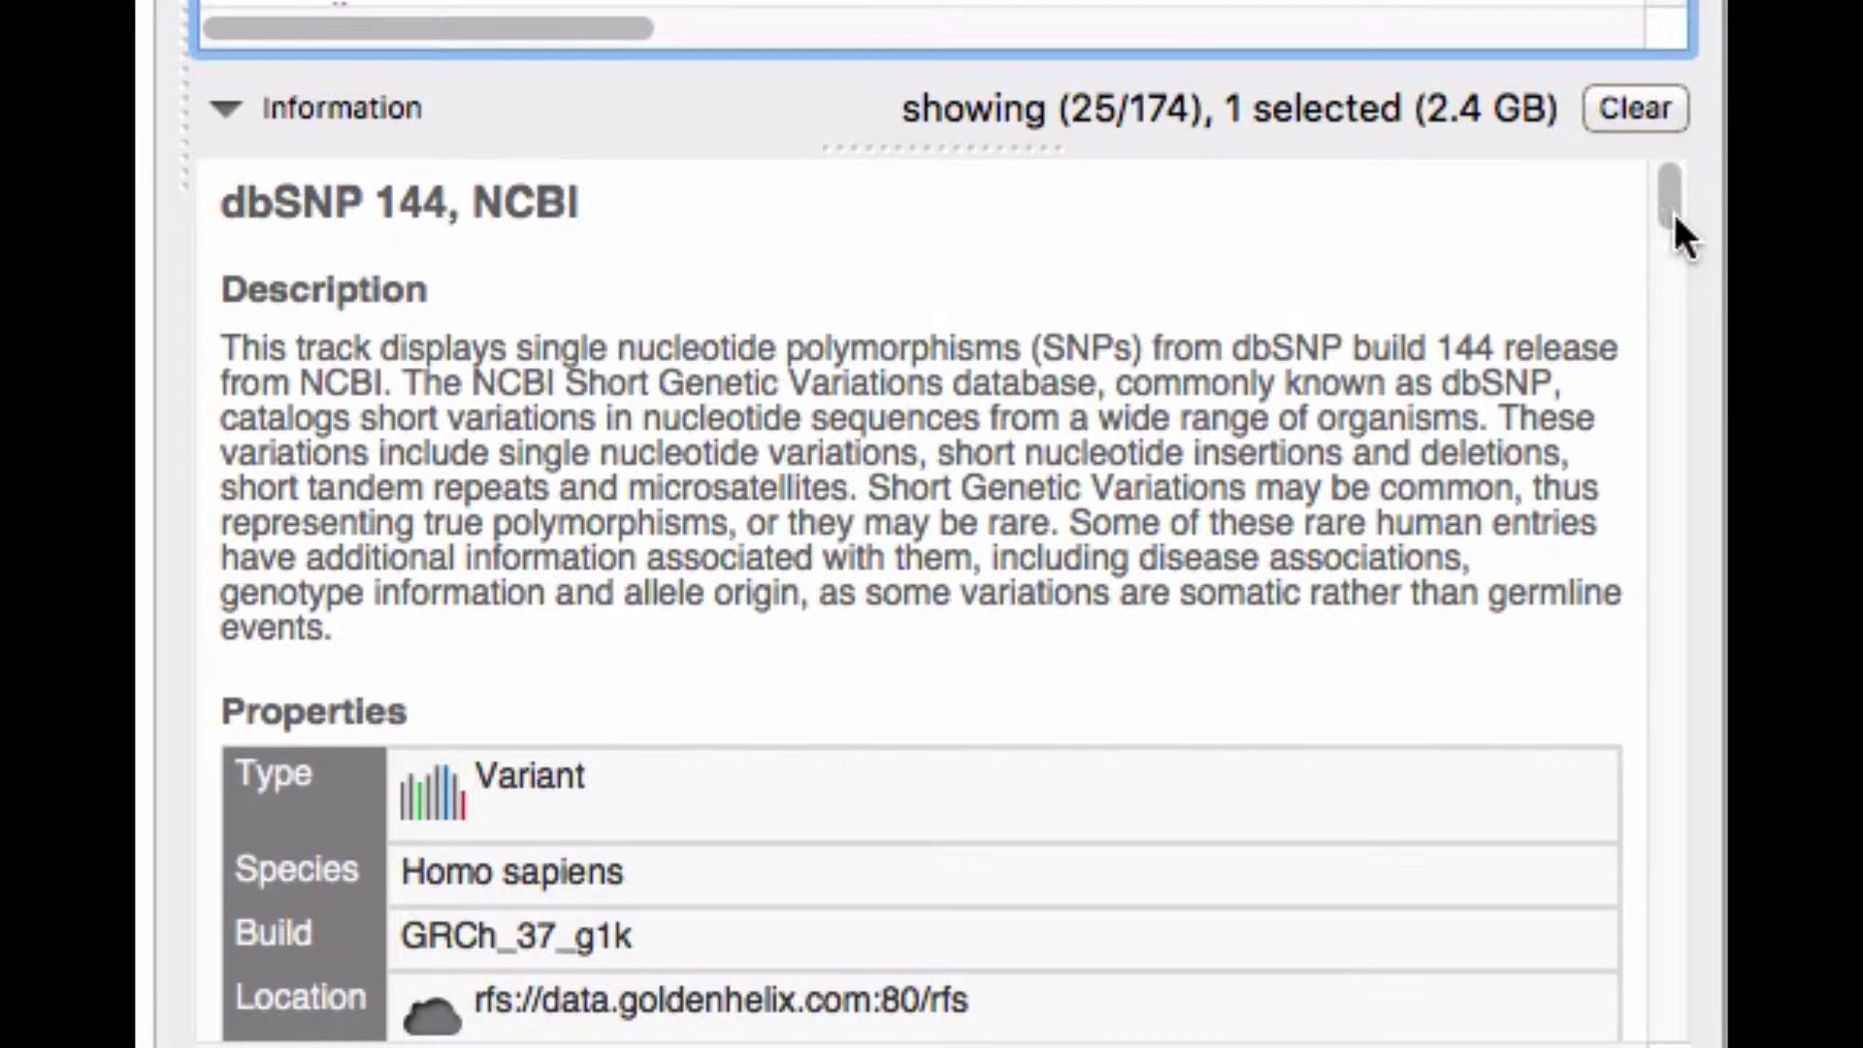
left_click_drag(1673, 205, 1622, 190)
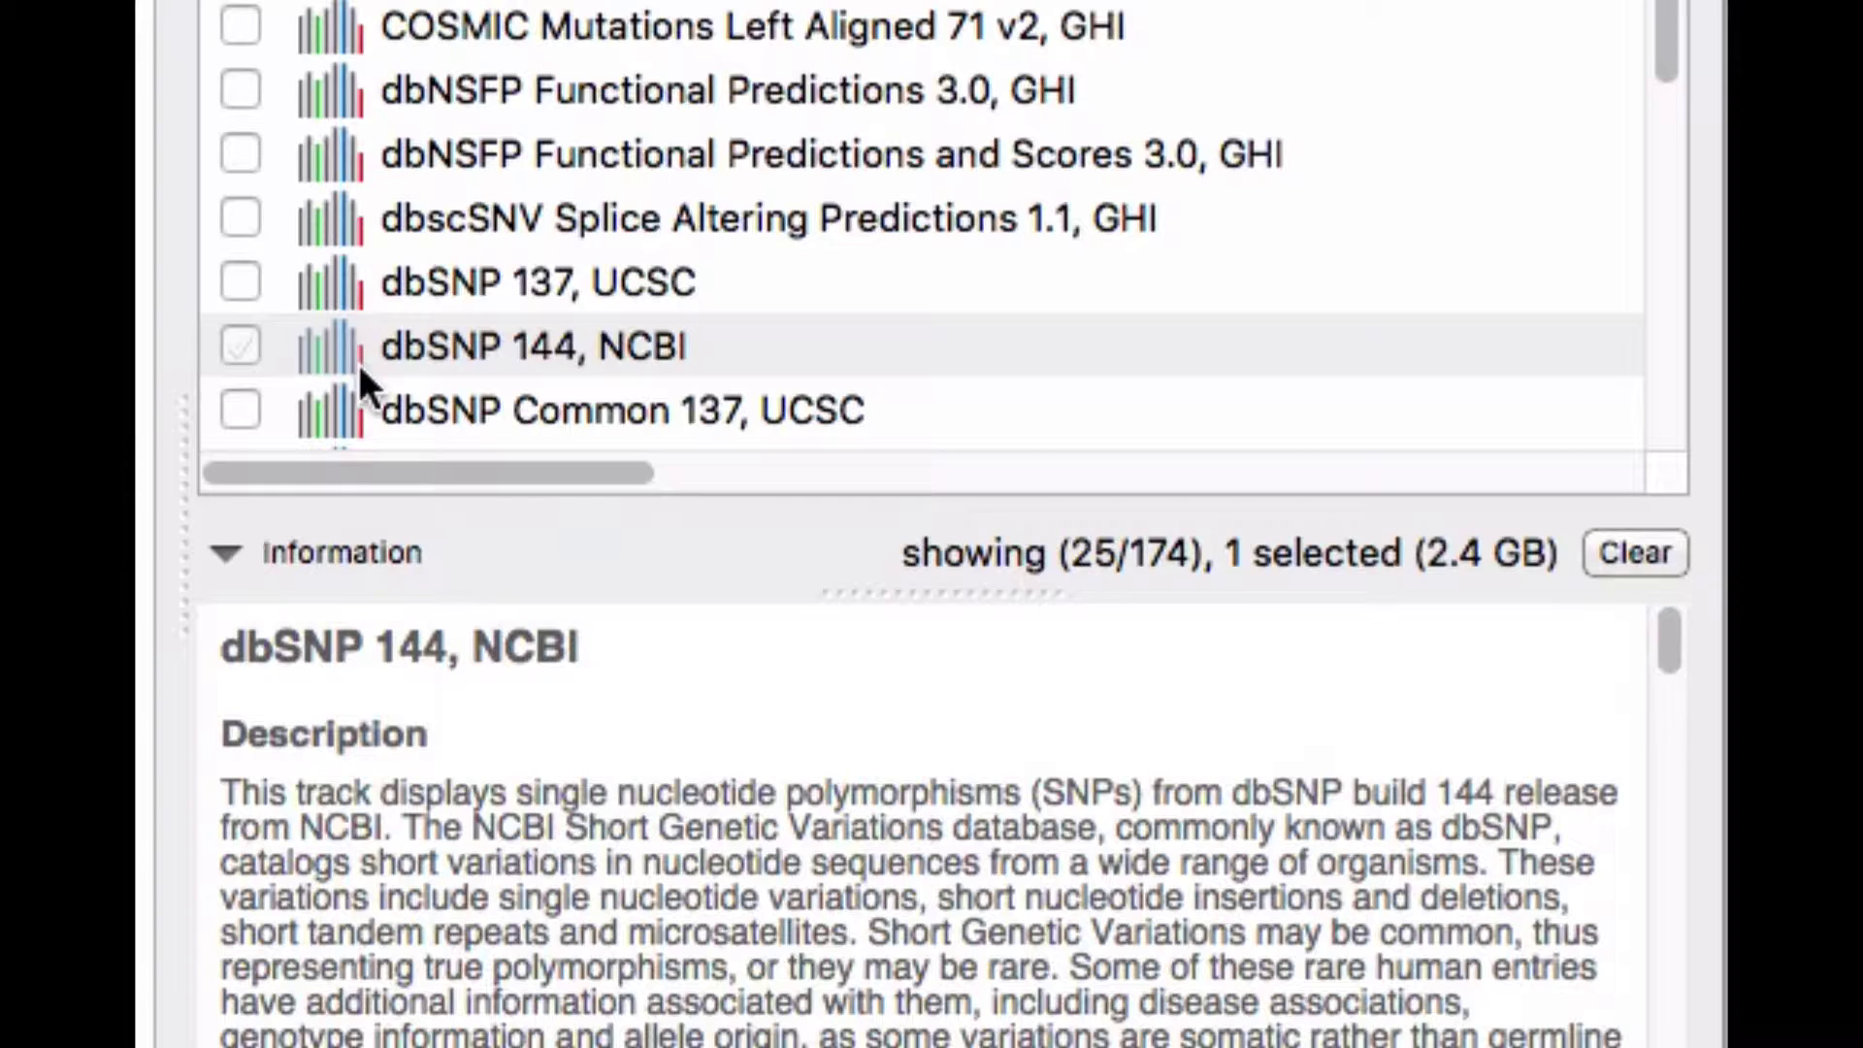
left_click(246, 346)
Re-select dbSNP 144, NCBI for download and check its near-finished progress in Tools > Downloads
left_click(247, 345)
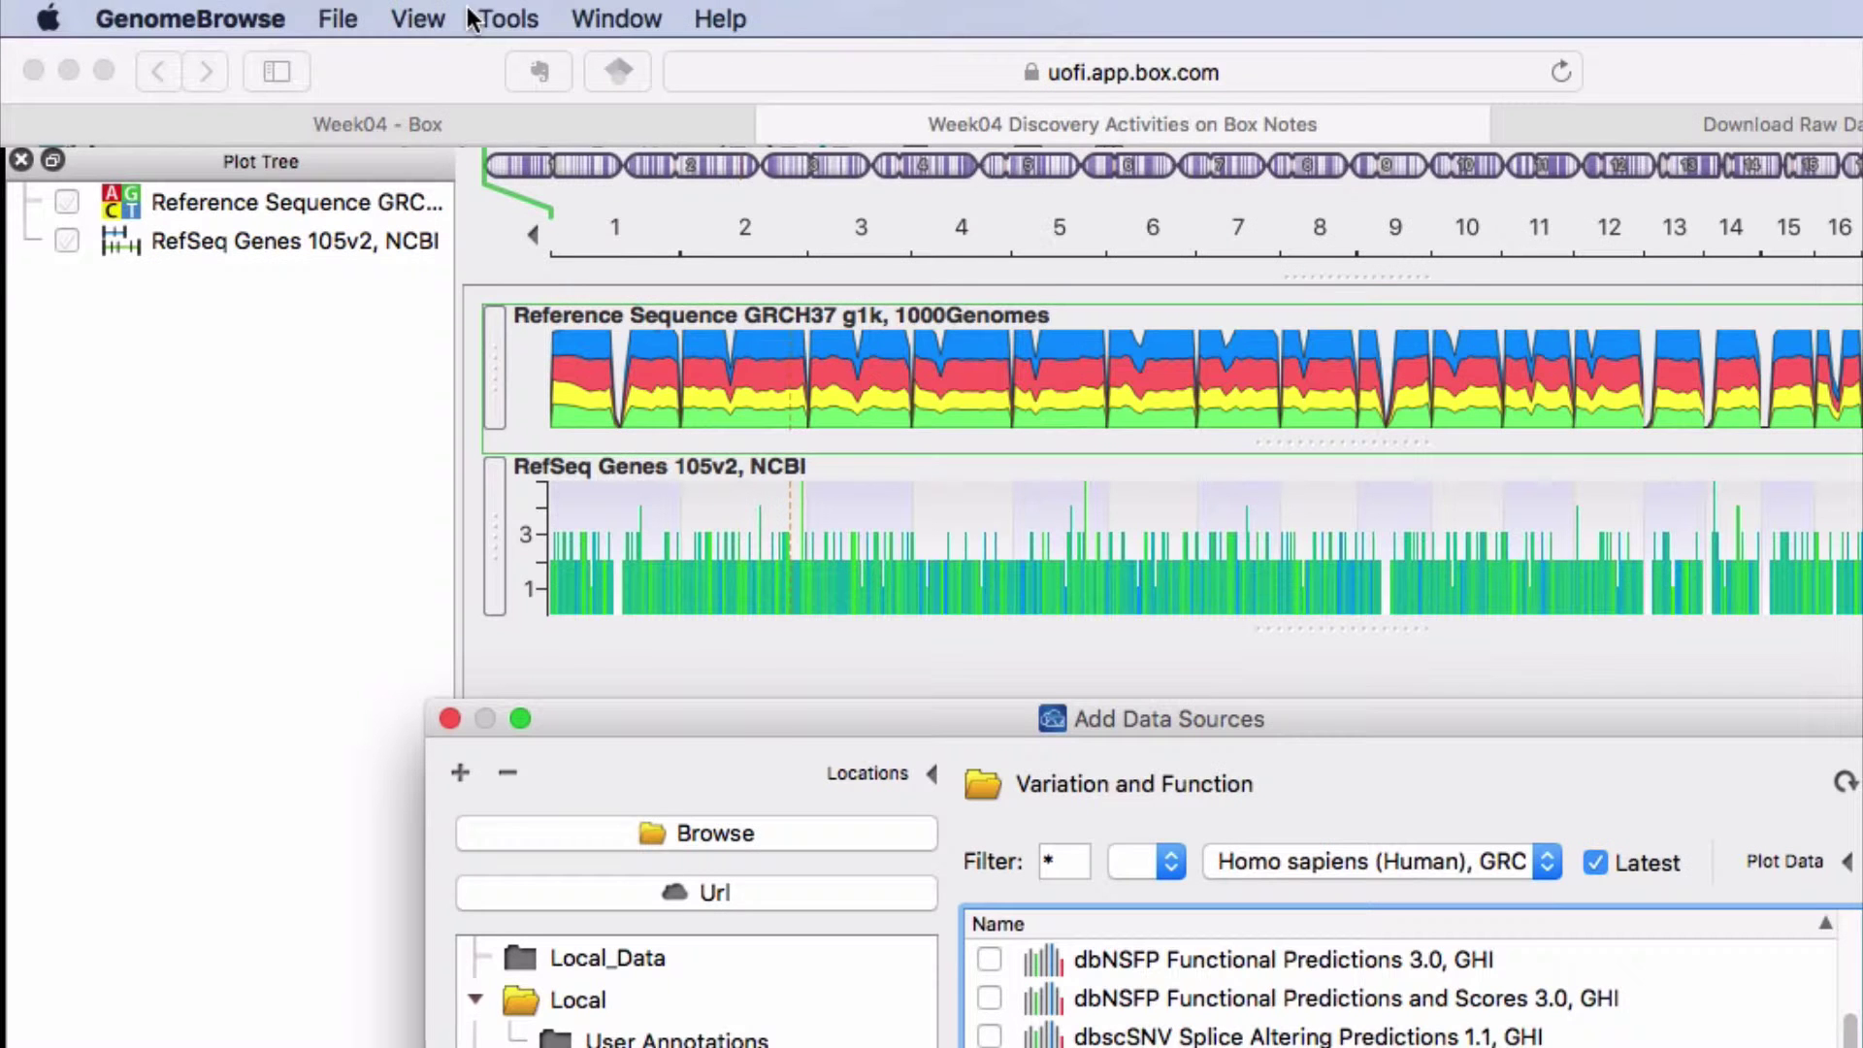
left_click(481, 18)
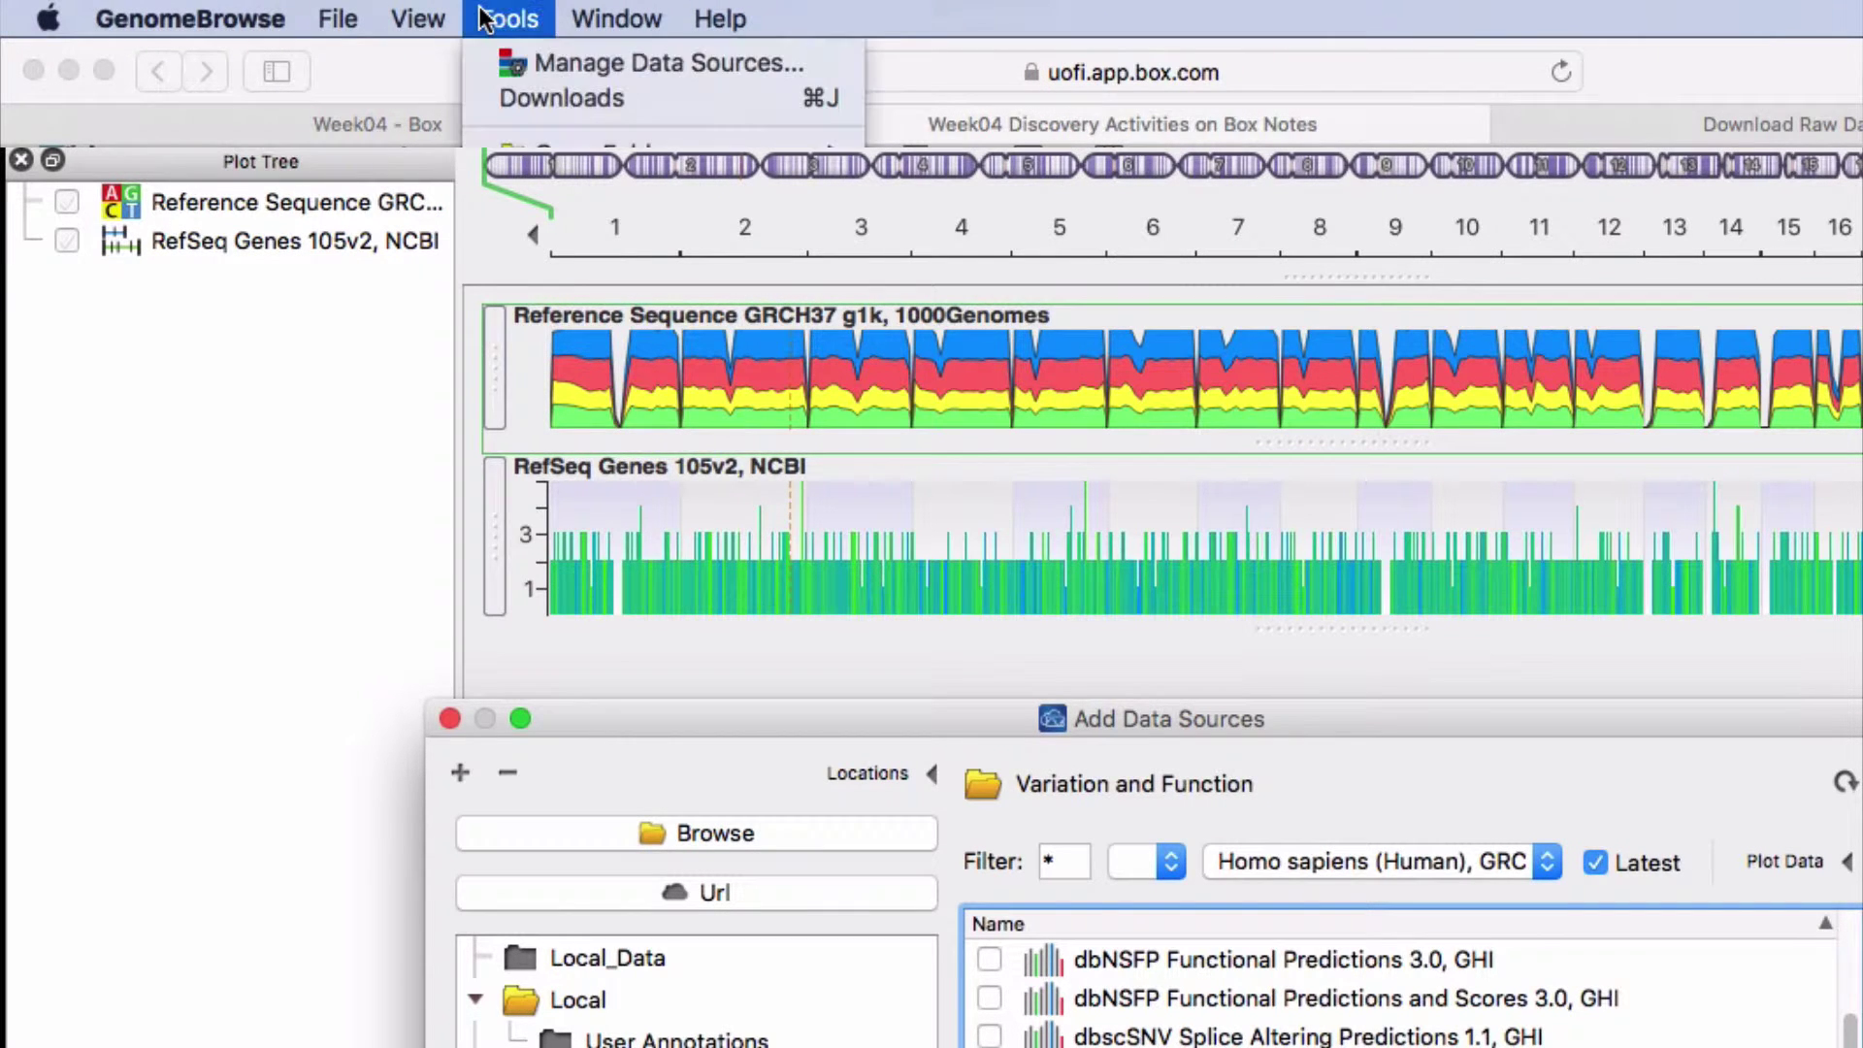
left_click(517, 98)
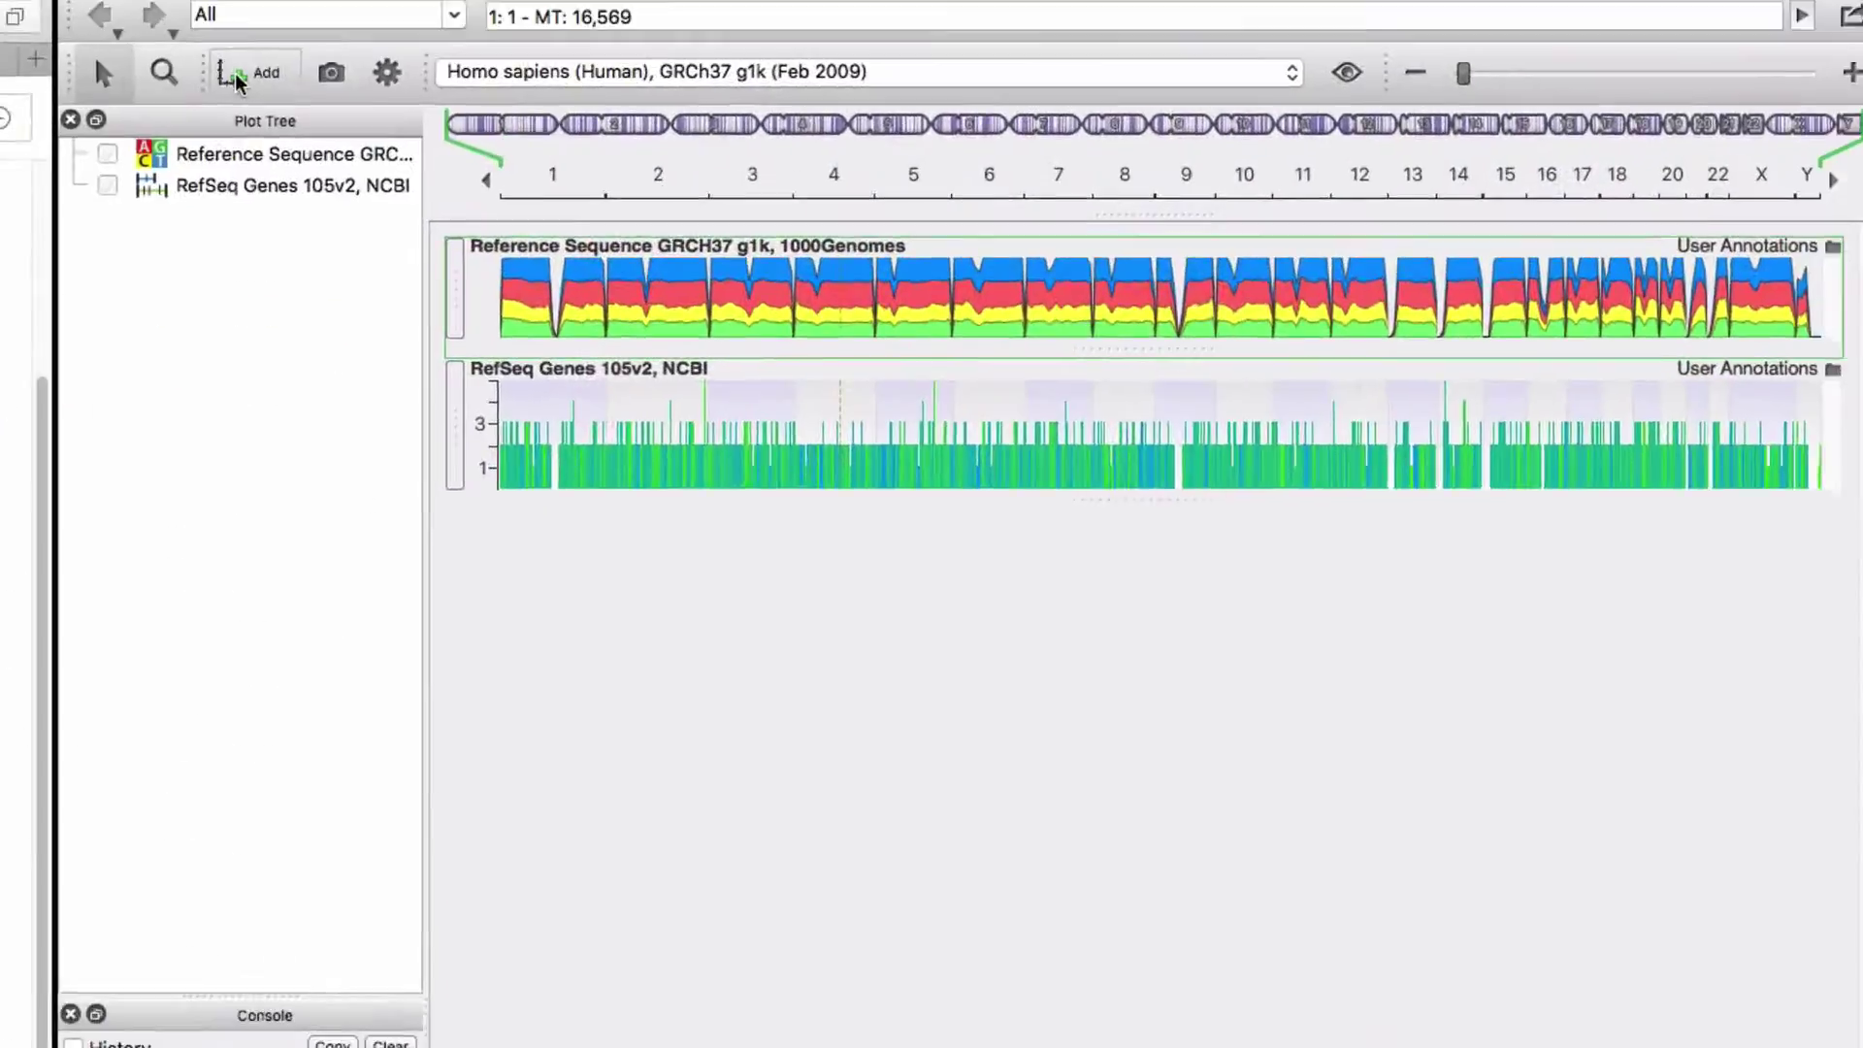
Select dbSNP 144, NCBI (2.4 GB) under Local > User Annotations for plotting
left_click(257, 73)
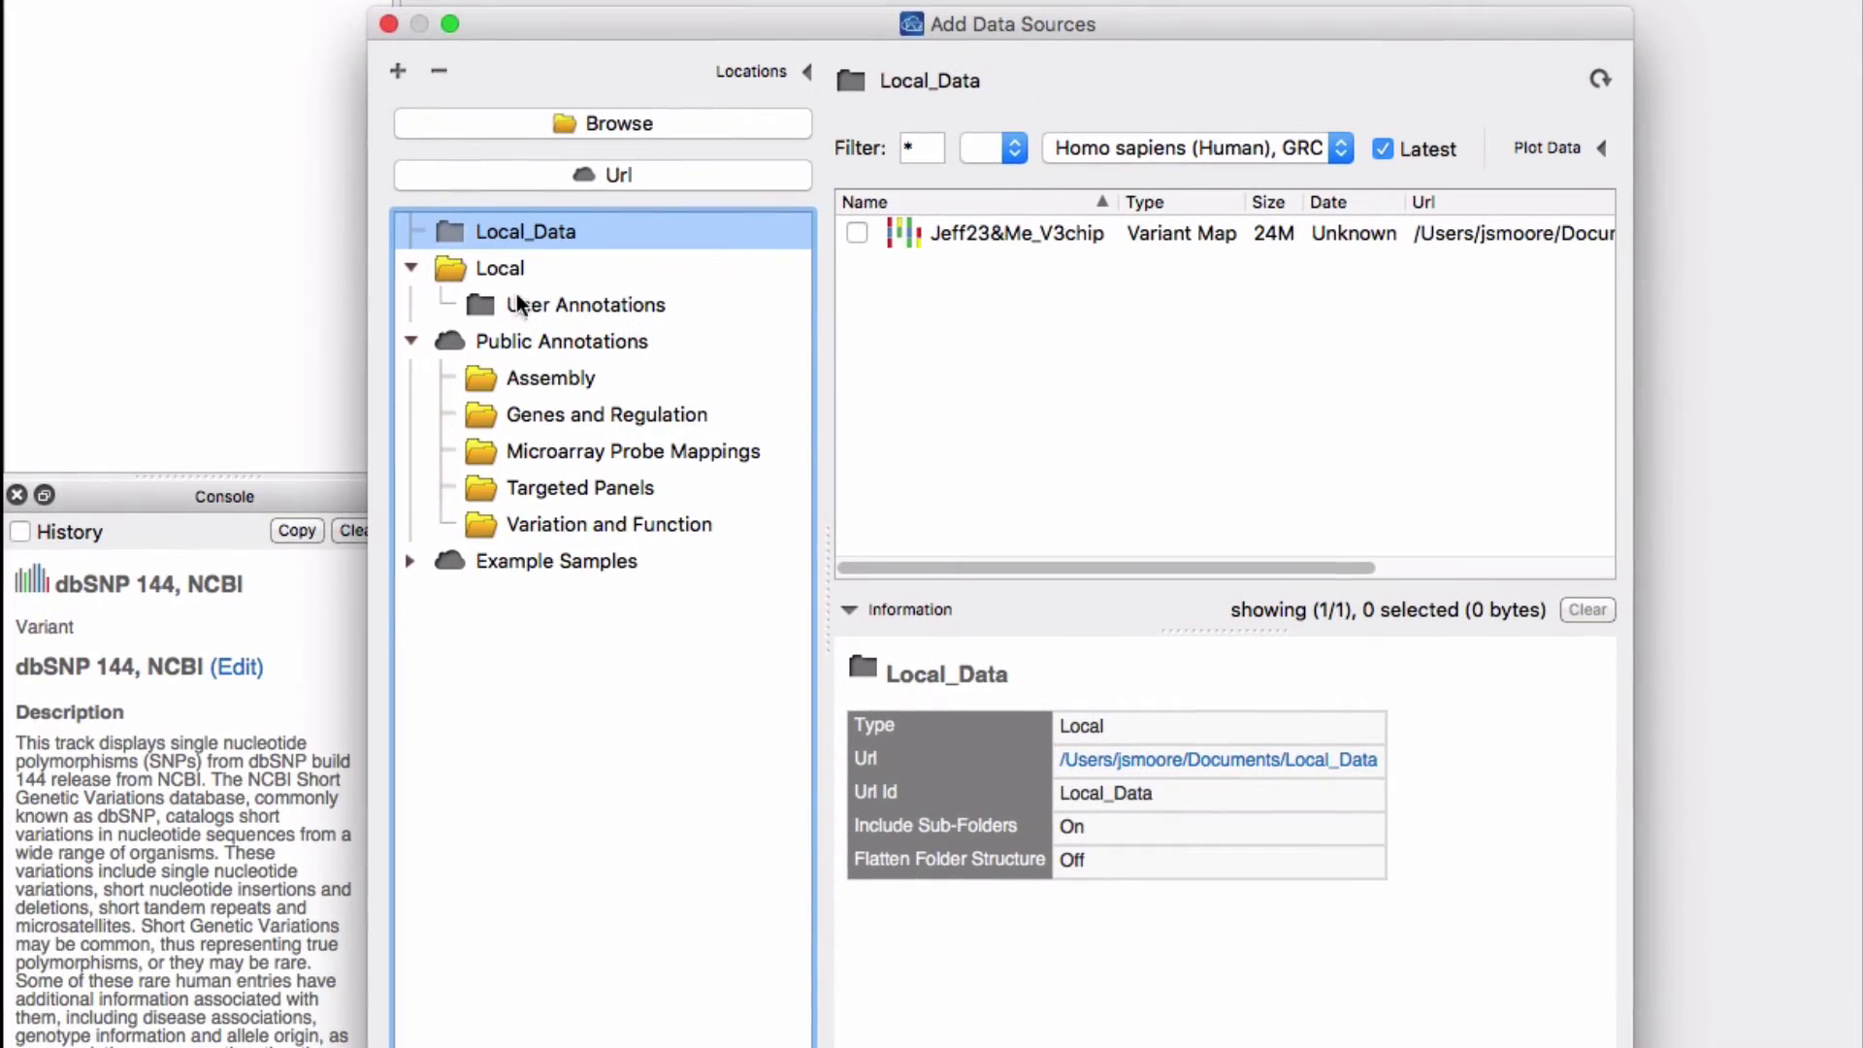
left_click(526, 301)
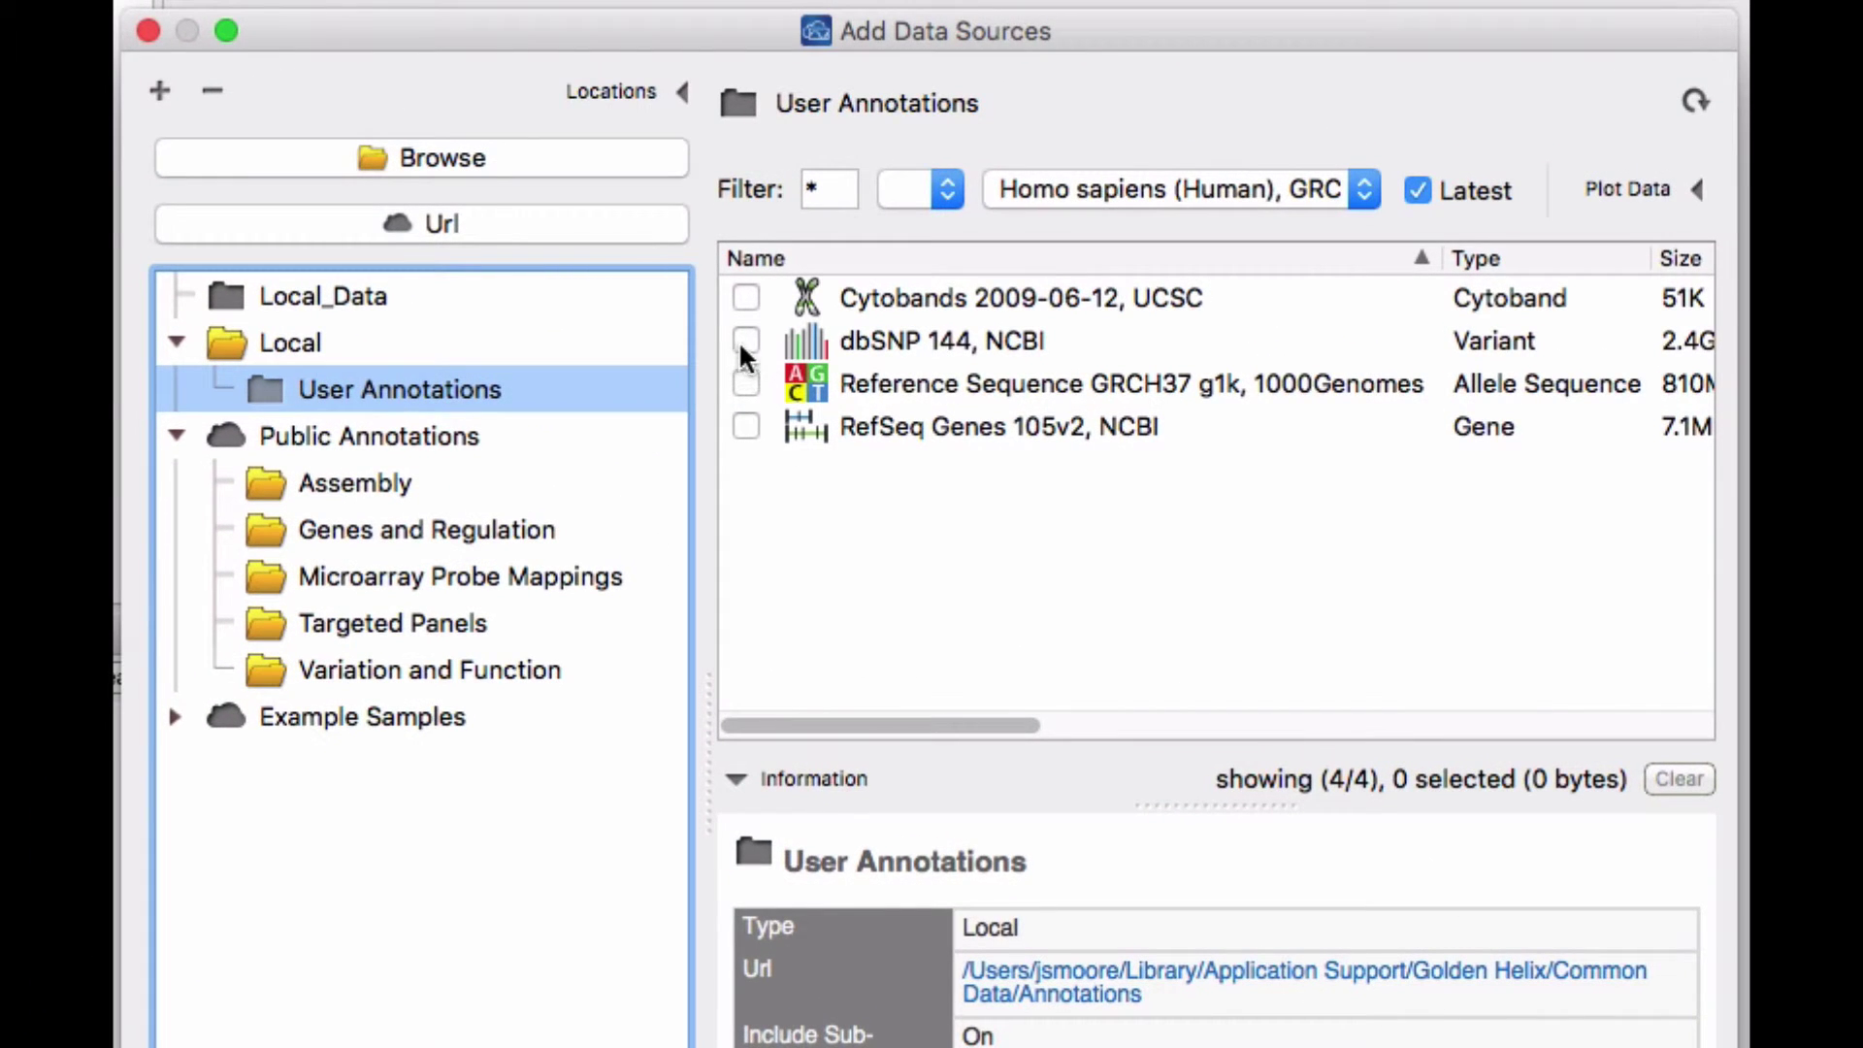
left_click(745, 340)
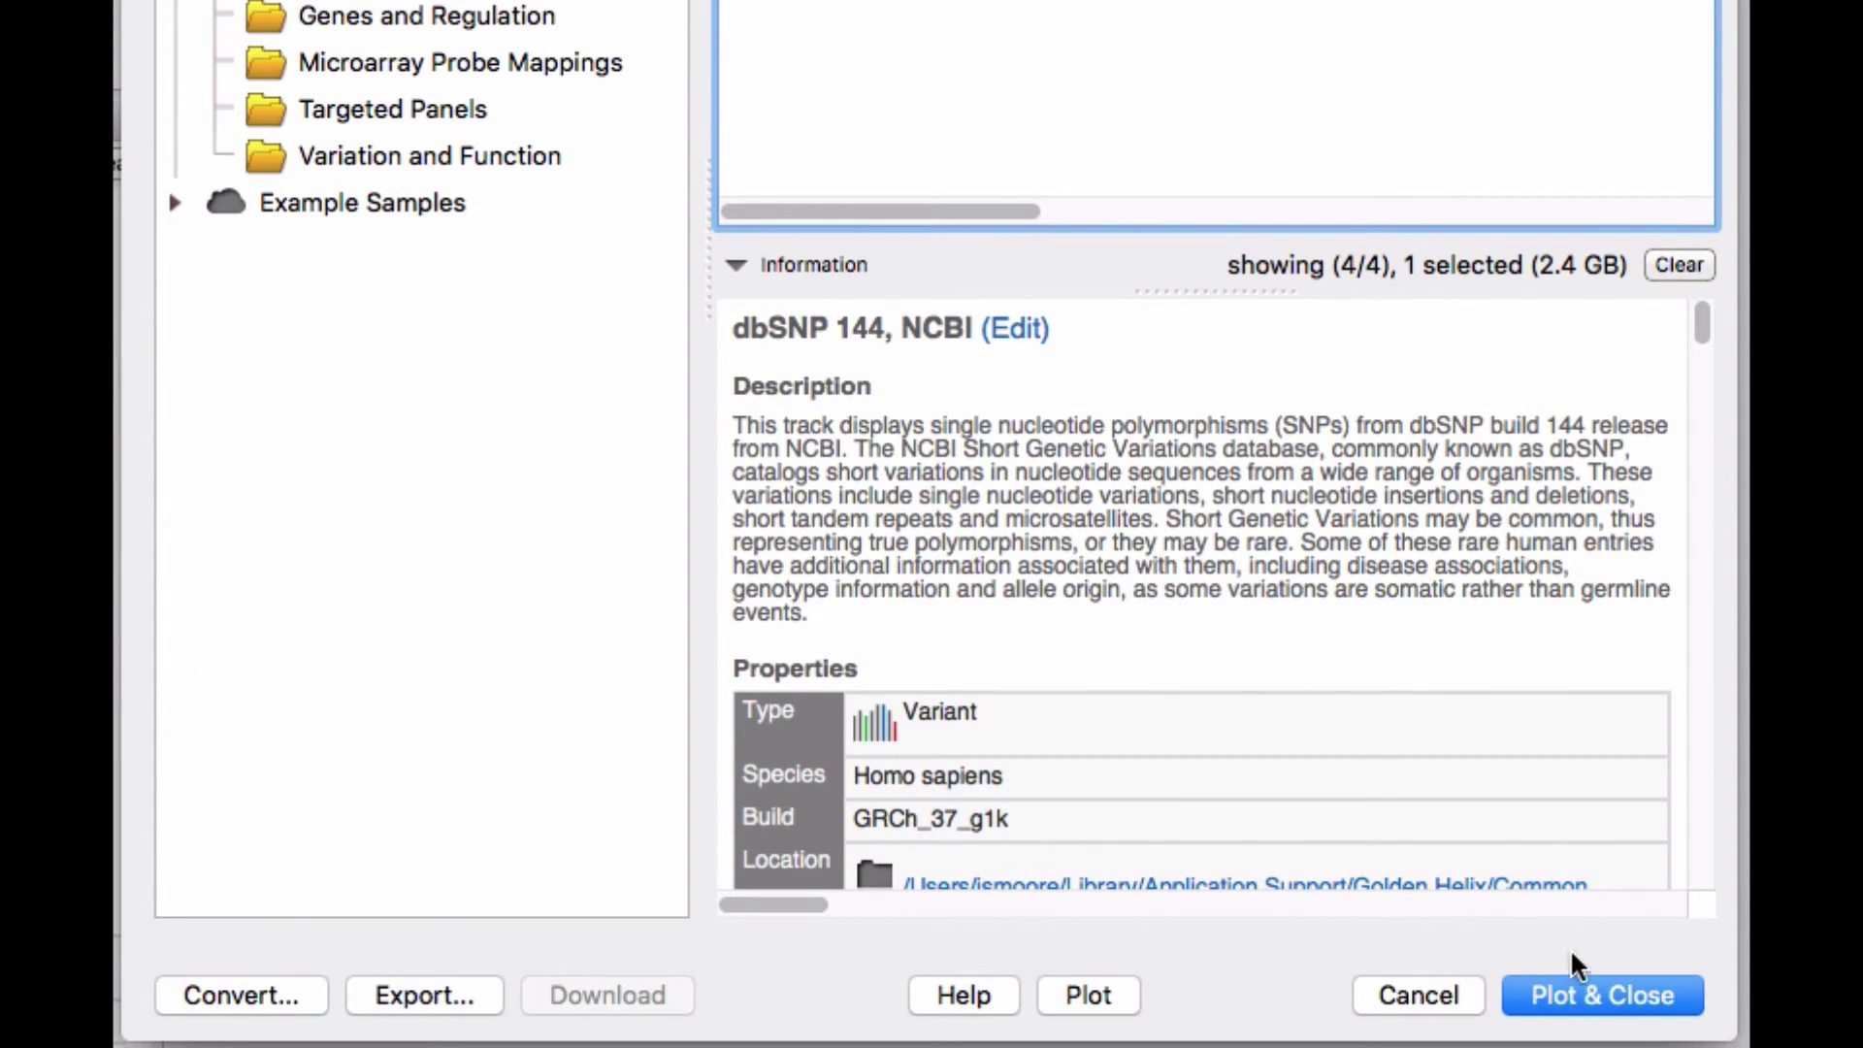